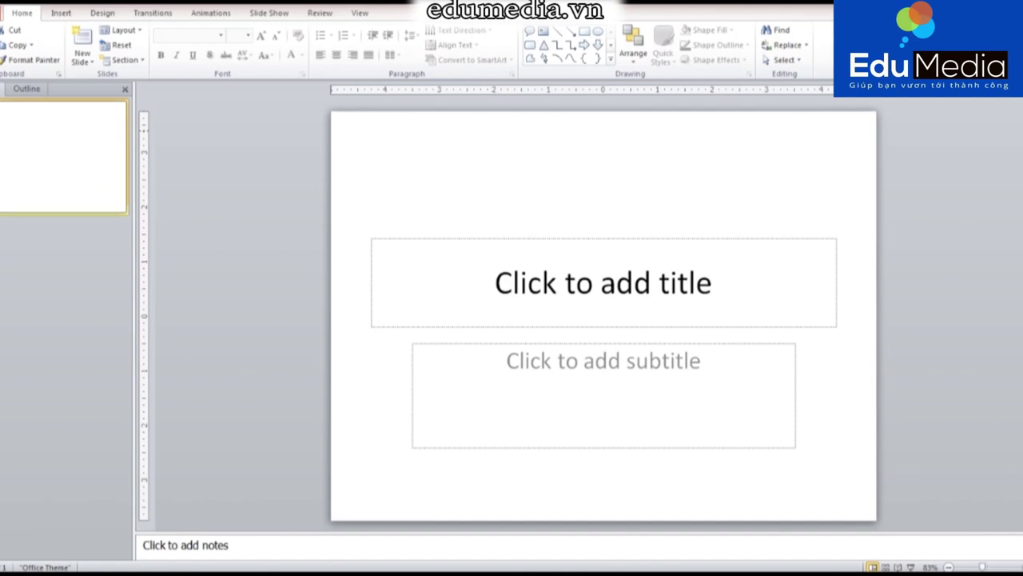
Step: Create a new blank presentation (Presentation6) and show its File Info page
{"action": "left_click", "coordinate": [14, 6]}
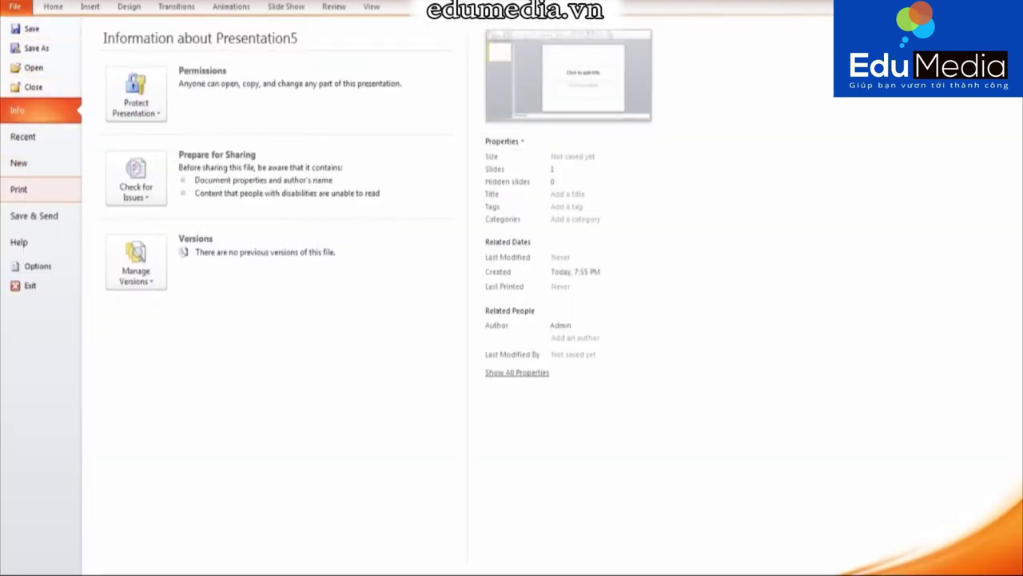
{"action": "left_click", "coordinate": [18, 163]}
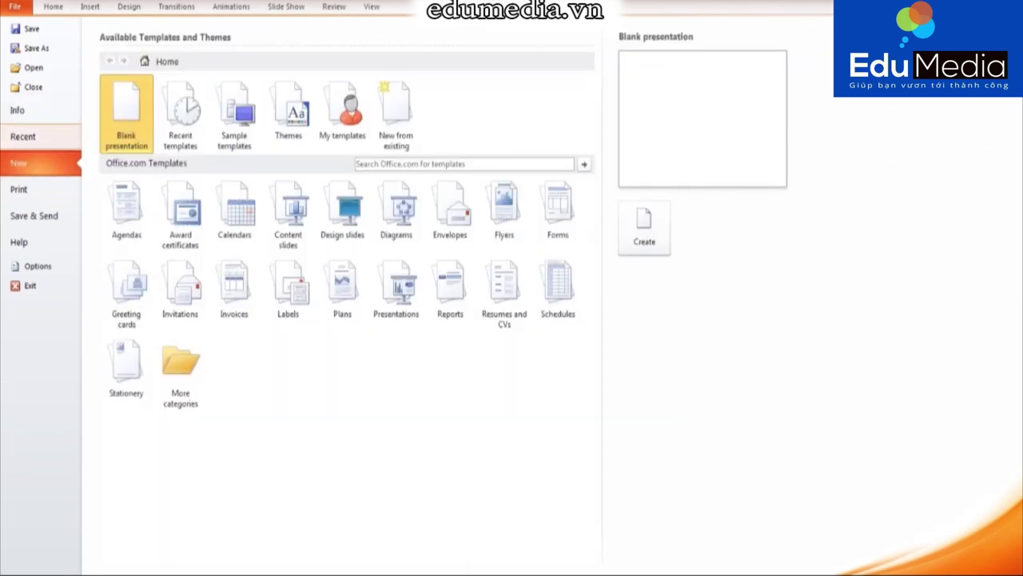
{"action": "double_click", "coordinate": [126, 112]}
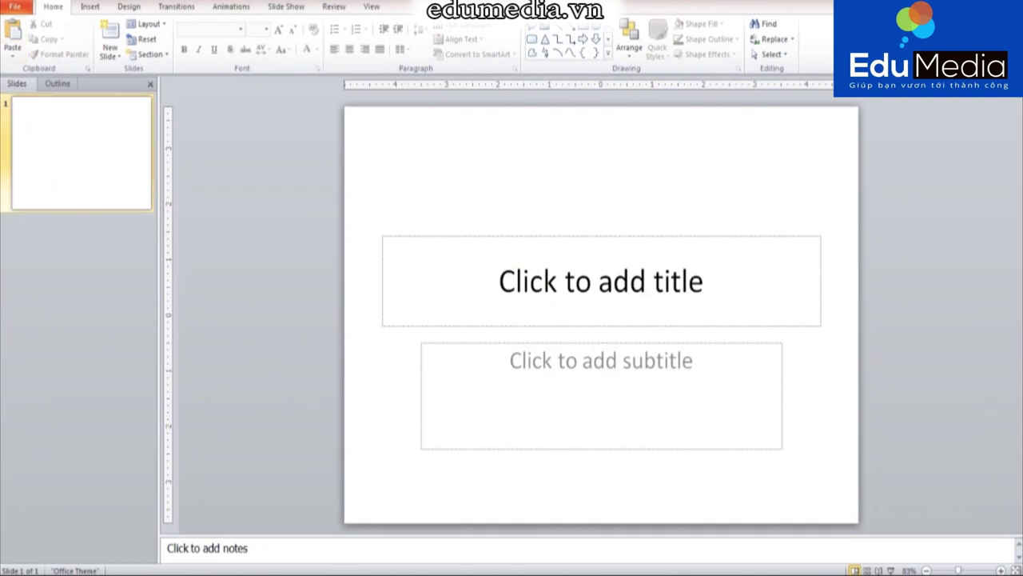
{"action": "left_click", "coordinate": [15, 6]}
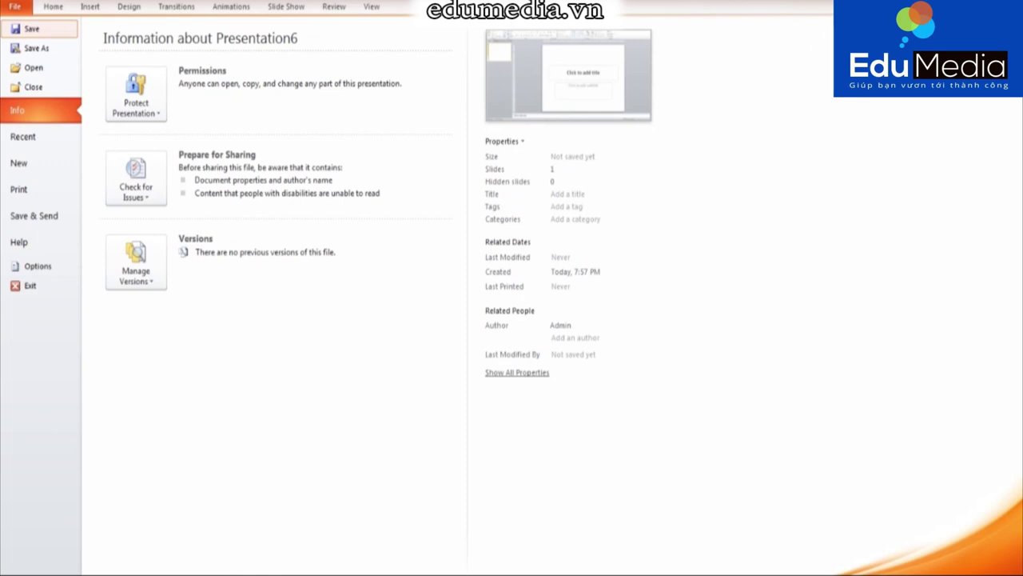
Step: Save it as Bai 2.pptx in the bai 1 folder, overwriting the existing file
{"action": "left_click", "coordinate": [32, 28]}
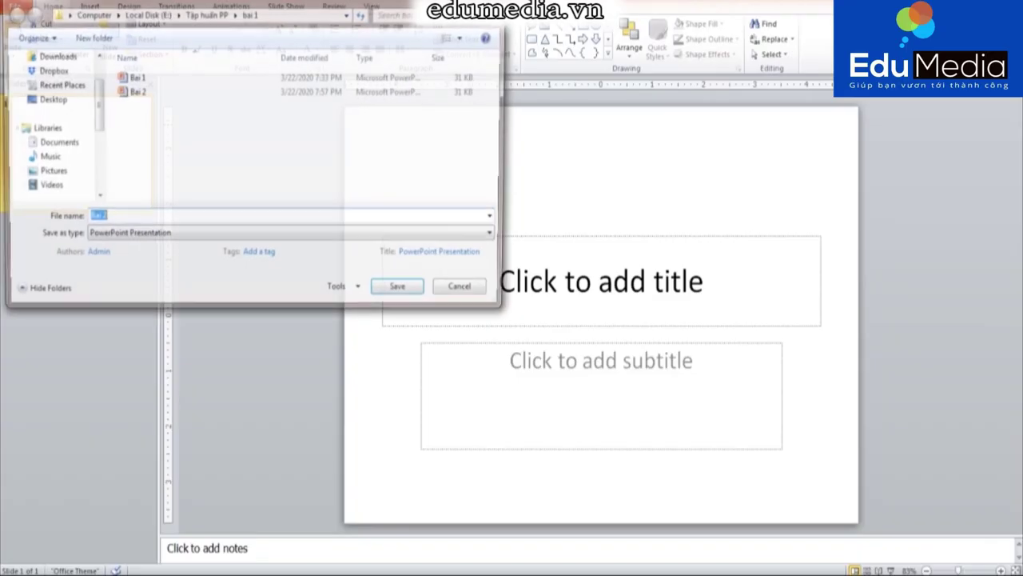
{"action": "left_click", "coordinate": [102, 217]}
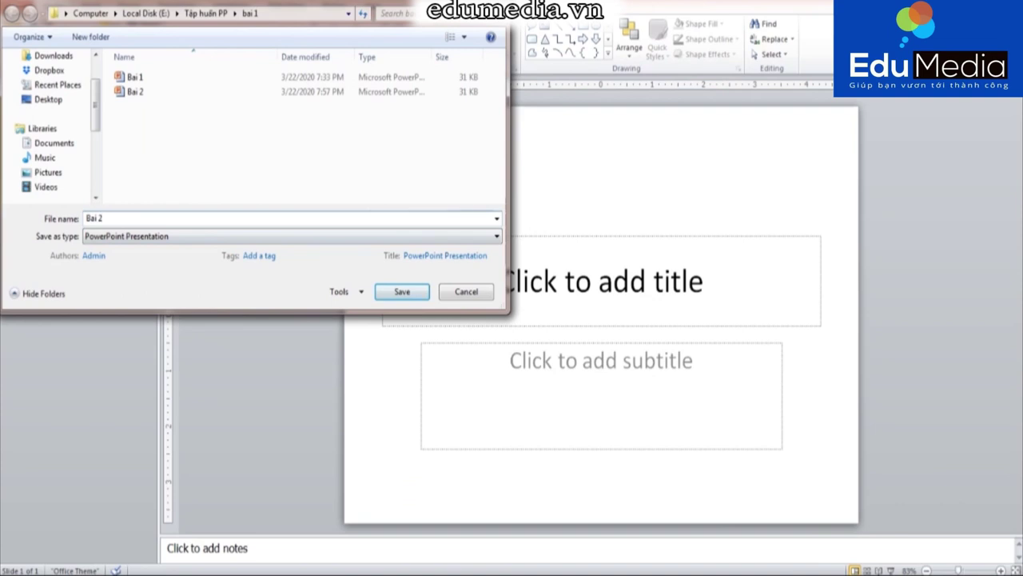
{"action": "left_click", "coordinate": [292, 236]}
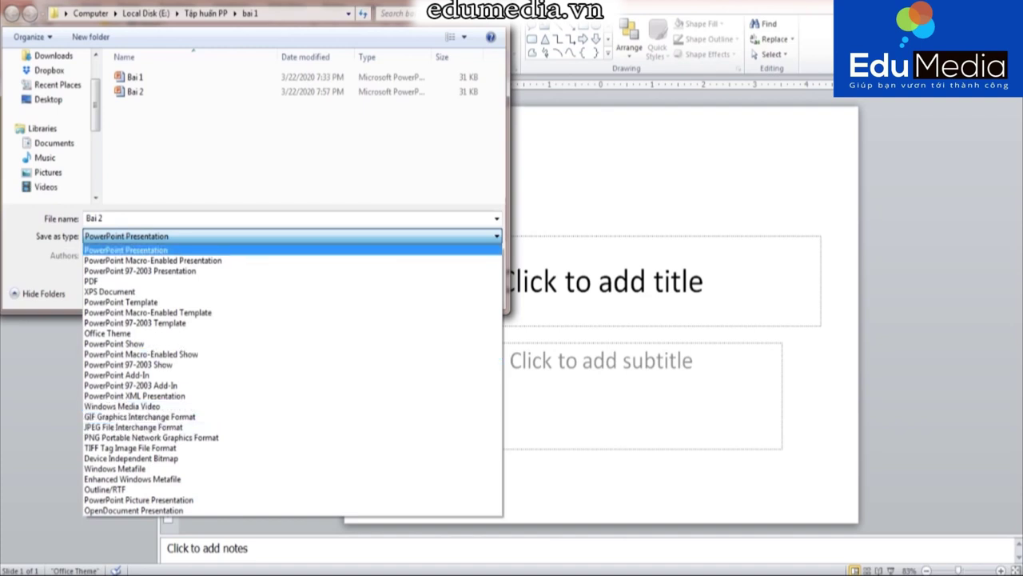
{"action": "left_click", "coordinate": [126, 249]}
{"action": "left_click", "coordinate": [136, 92]}
{"action": "key", "text": "Return"}
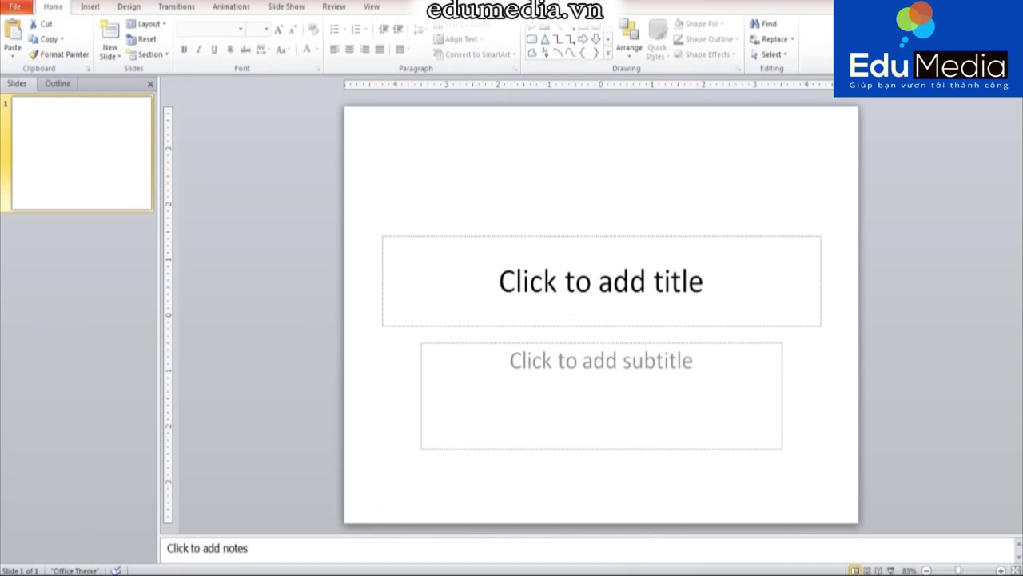
Step: Add slides until the presentation has three, then return to slide 1
{"action": "key", "text": "Return"}
{"action": "key", "text": "Return"}
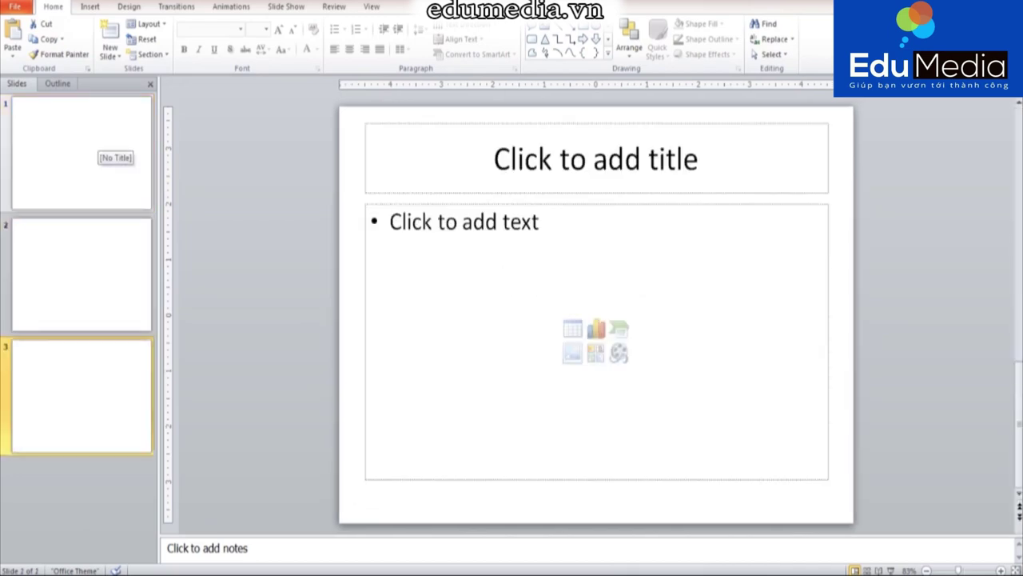
{"action": "key", "text": "ctrl+z"}
{"action": "key", "text": "ctrl+z"}
{"action": "key", "text": "Return"}
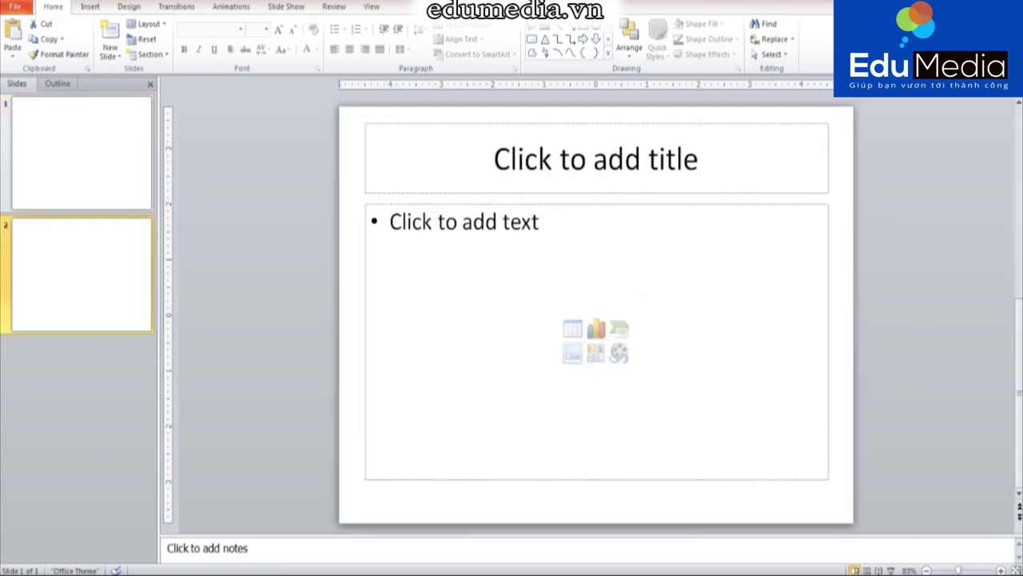
{"action": "key", "text": "Return"}
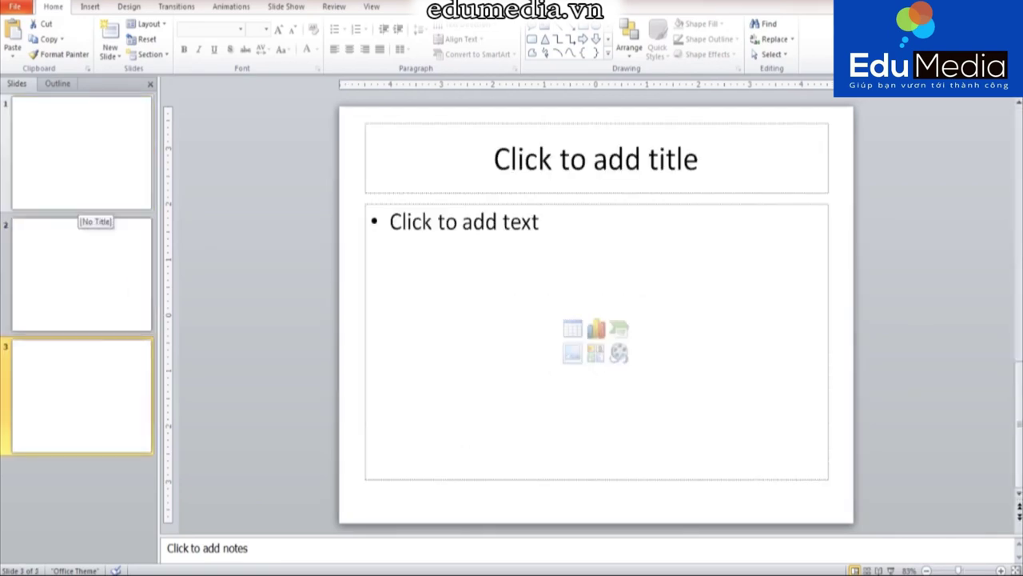
{"action": "left_click", "coordinate": [88, 188]}
{"action": "left_click", "coordinate": [92, 228]}
{"action": "left_click", "coordinate": [128, 188]}
Step: Title slide 1 'Bài tập 1' and move the title box up near the top
{"action": "left_click", "coordinate": [596, 280]}
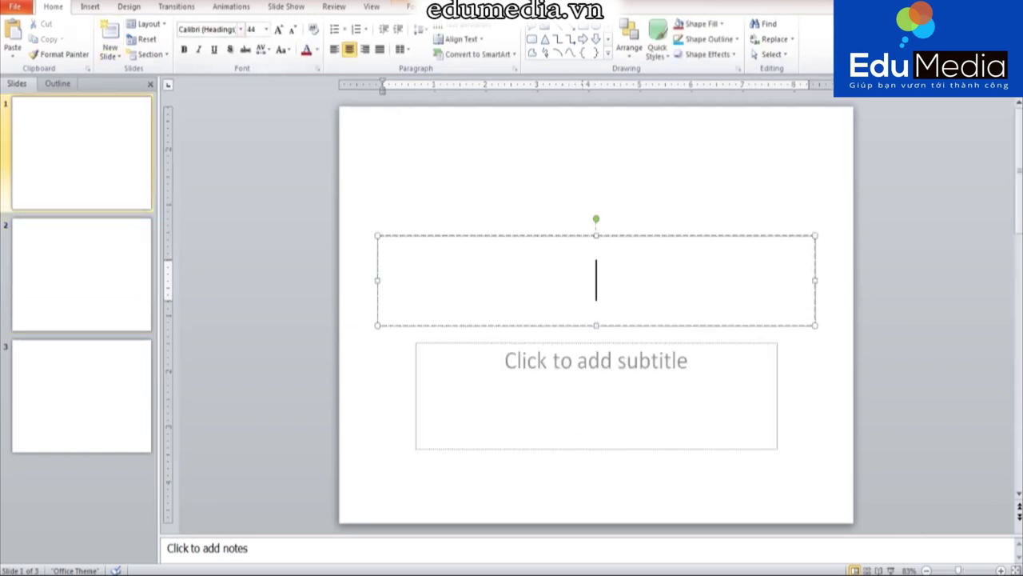
{"action": "double_click", "coordinate": [600, 280]}
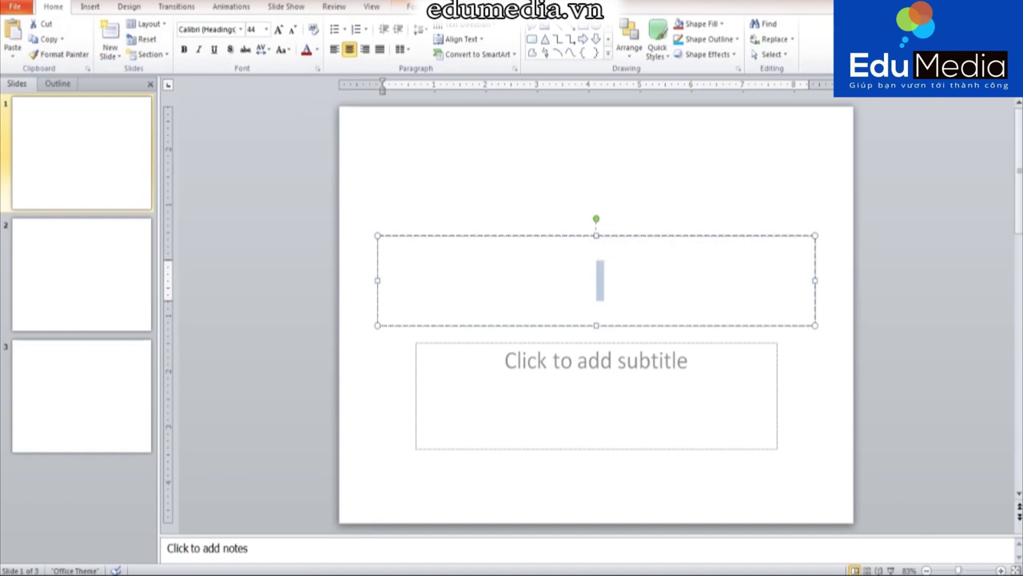
{"action": "type", "text": "Bài t"}
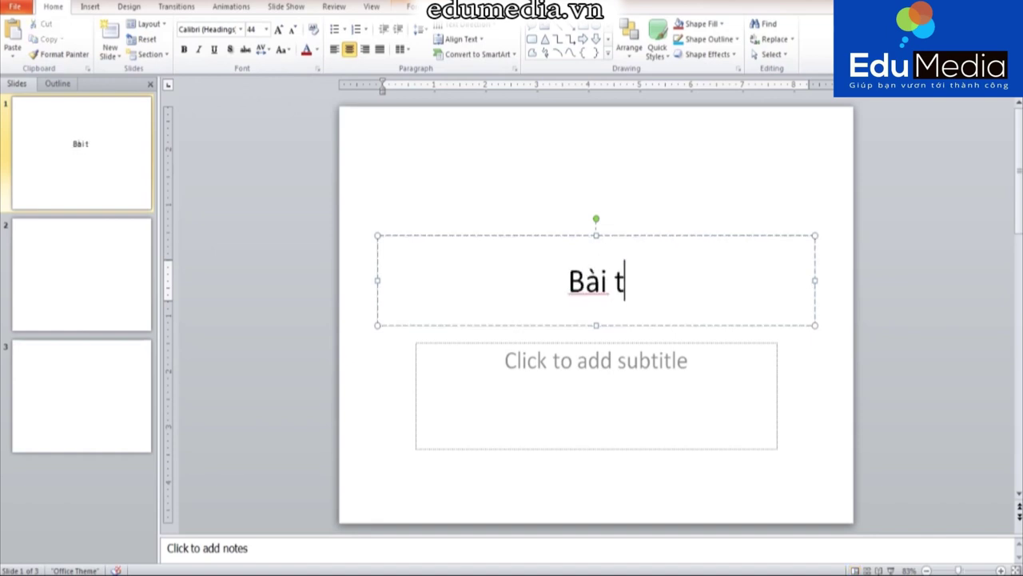
{"action": "type", "text": "ập 1"}
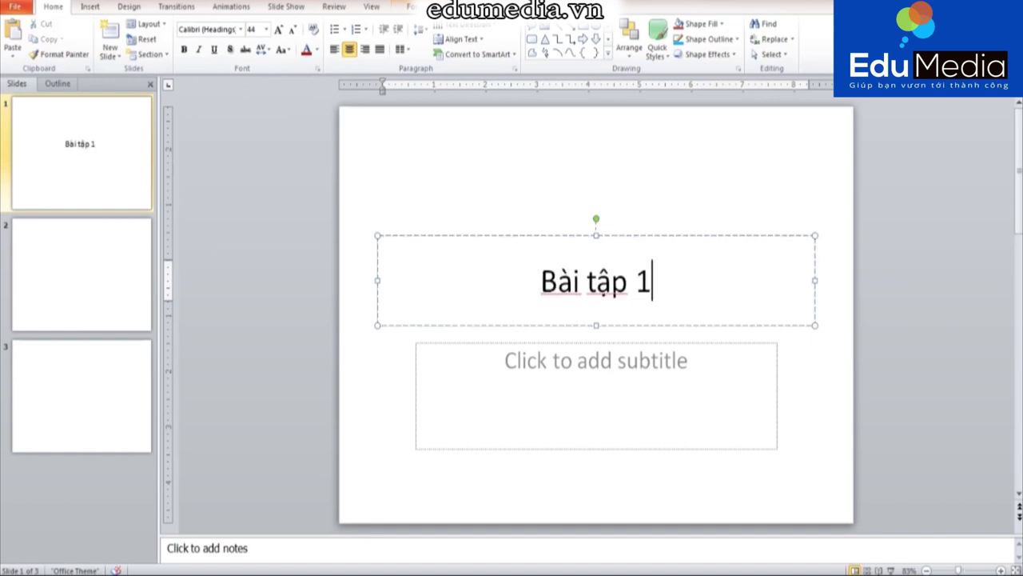
{"action": "left_click_drag", "start_coordinate": [480, 236], "coordinate": [483, 148]}
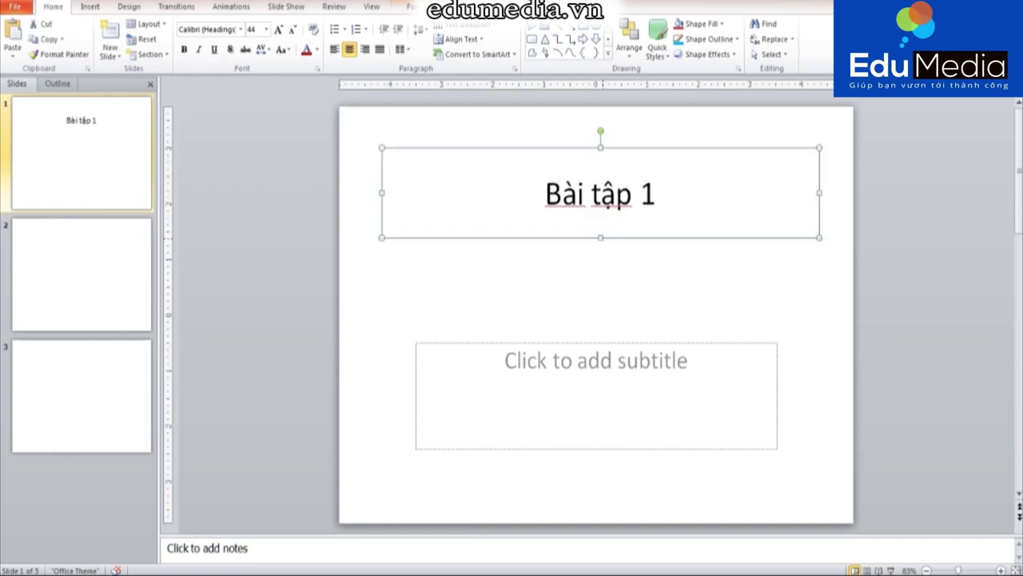
{"action": "left_click", "coordinate": [239, 29]}
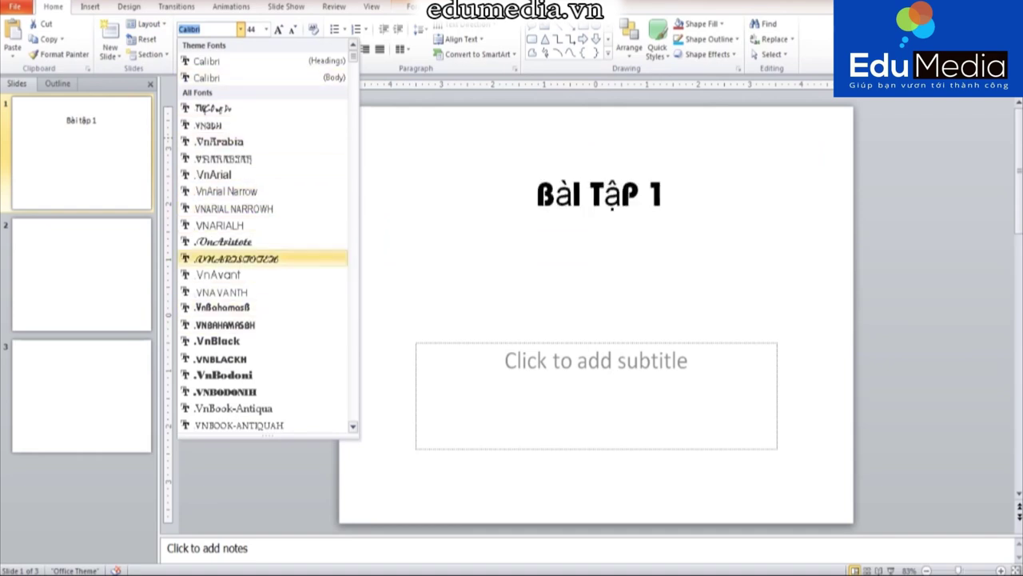
Step: Set the title to 96 pt and delete the empty subtitle placeholder
{"action": "left_click", "coordinate": [240, 61]}
{"action": "left_click", "coordinate": [266, 29]}
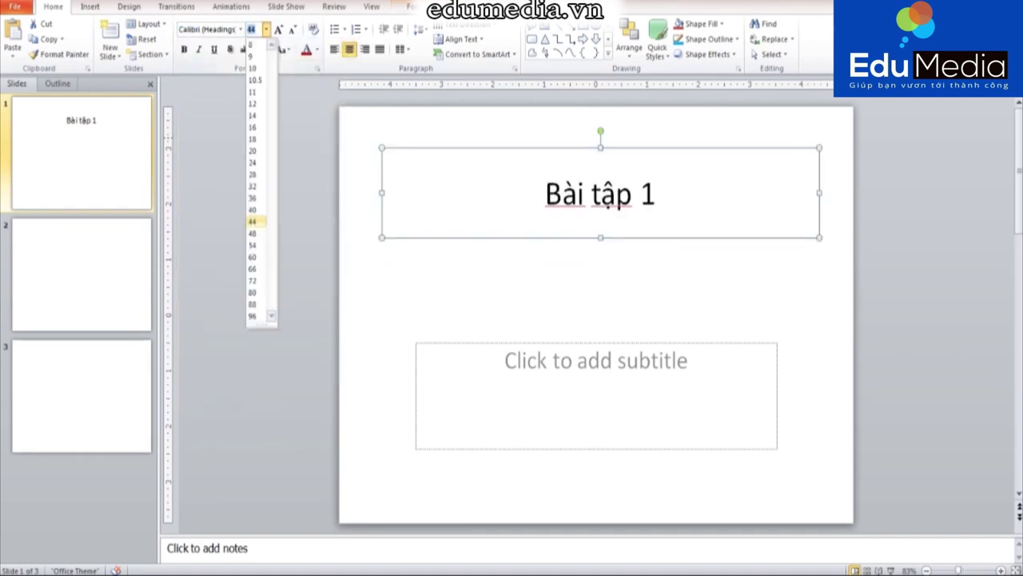
{"action": "left_click", "coordinate": [252, 209]}
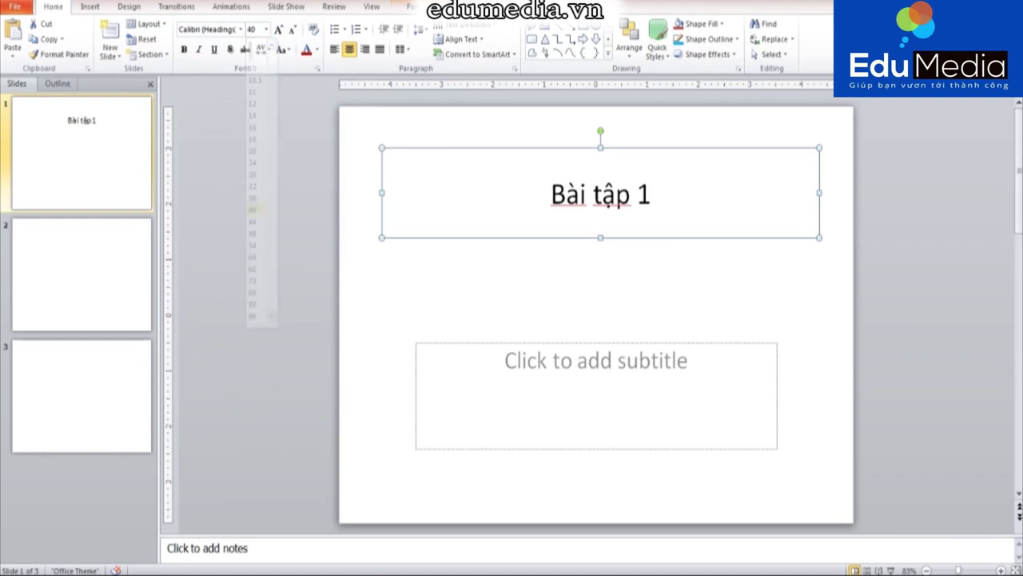
{"action": "left_click", "coordinate": [266, 29]}
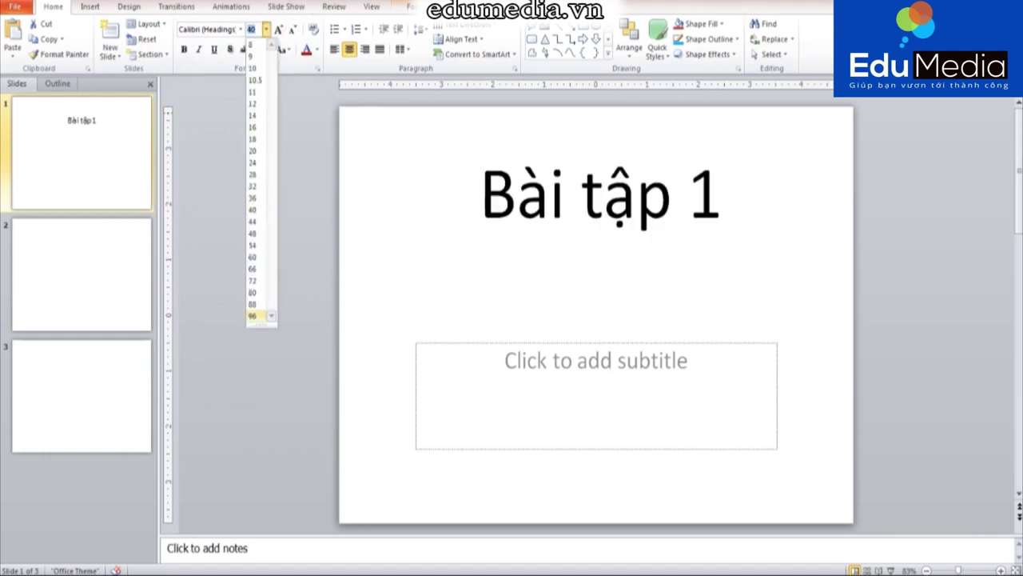
{"action": "key", "text": "Escape"}
{"action": "key", "text": "Escape"}
{"action": "key", "text": "Tab"}
{"action": "key", "text": "Delete"}
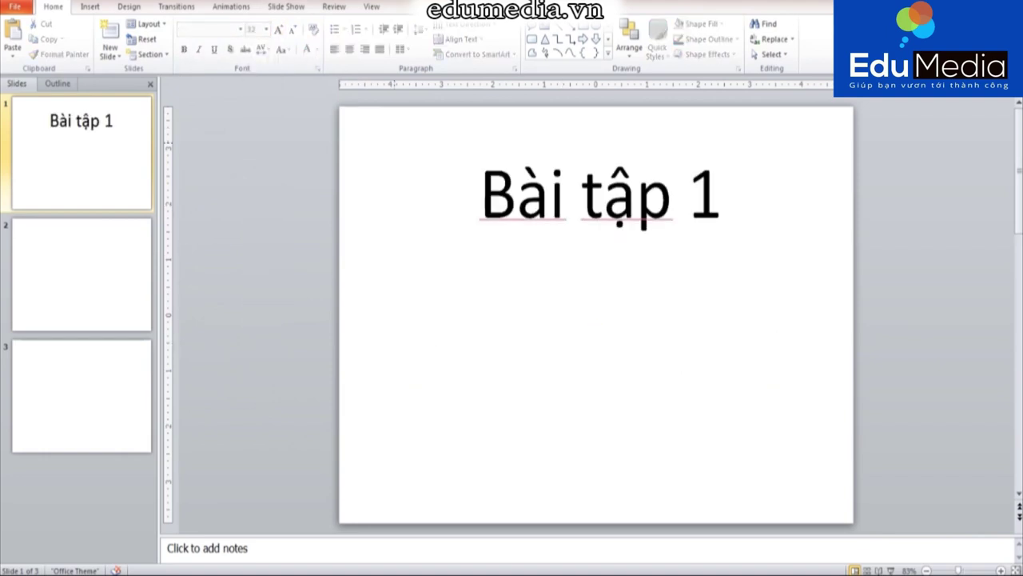
Step: Make the 'Bài tập 1' title bold, italic, red and left-aligned
{"action": "left_click", "coordinate": [479, 192]}
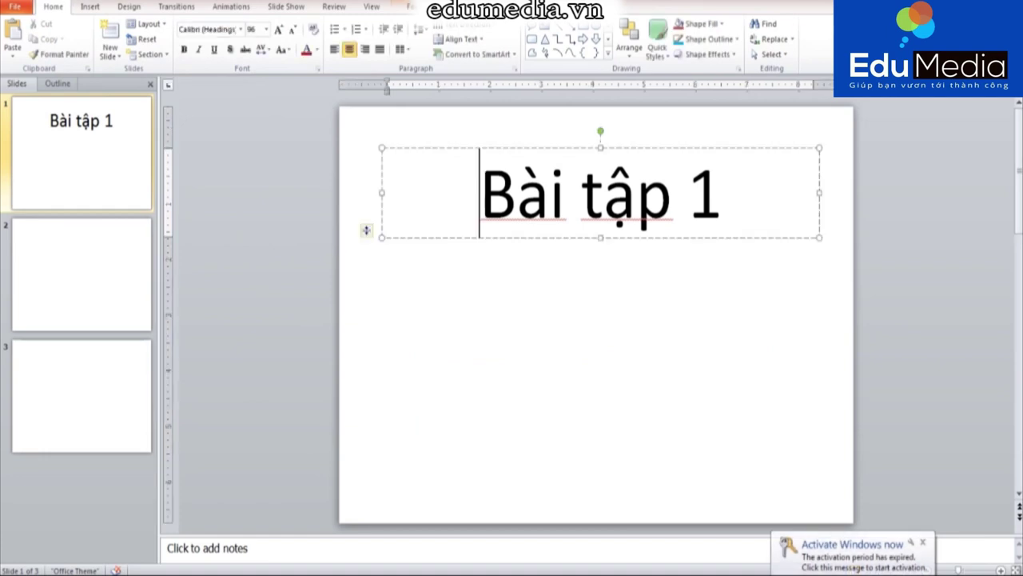
{"action": "key", "text": "Escape"}
{"action": "left_click", "coordinate": [184, 49]}
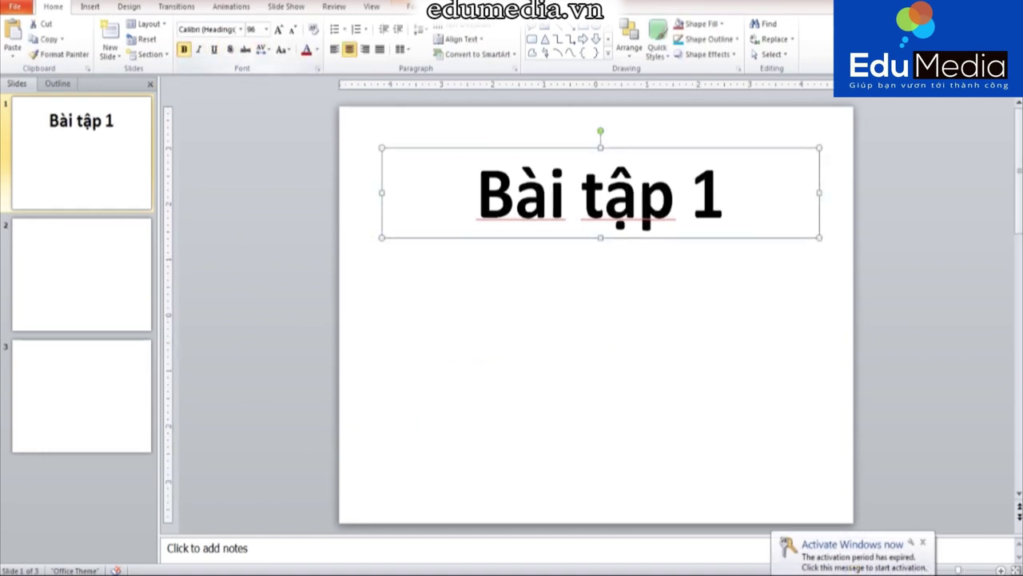
{"action": "key", "text": "ctrl+z"}
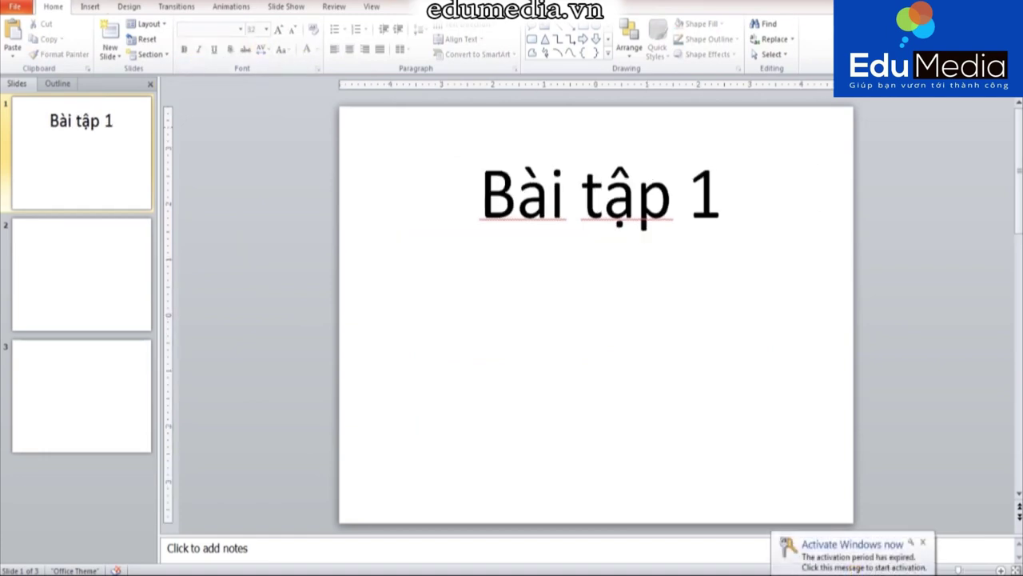
{"action": "left_click", "coordinate": [480, 192]}
{"action": "key", "text": "Escape"}
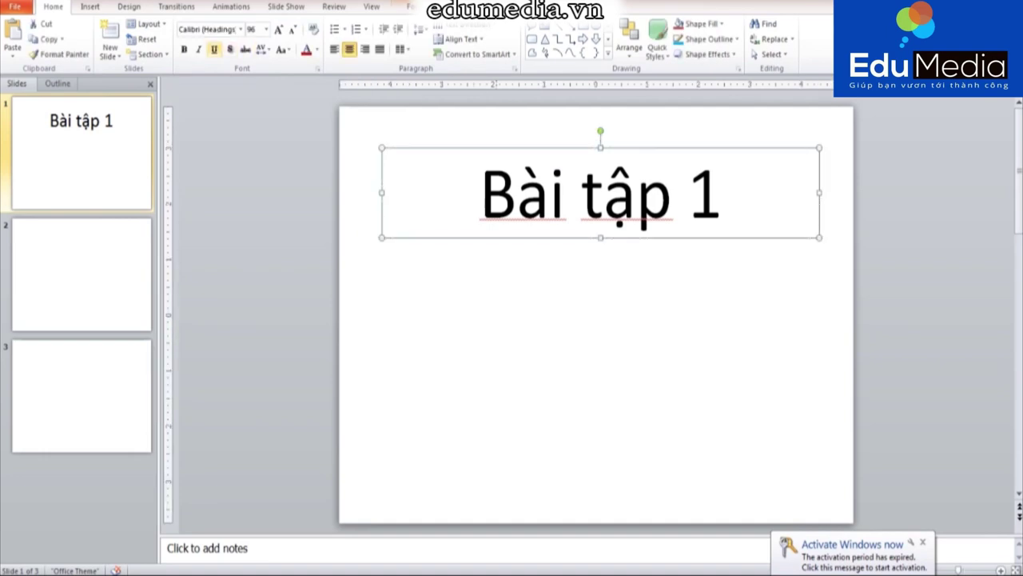
{"action": "left_click", "coordinate": [184, 49]}
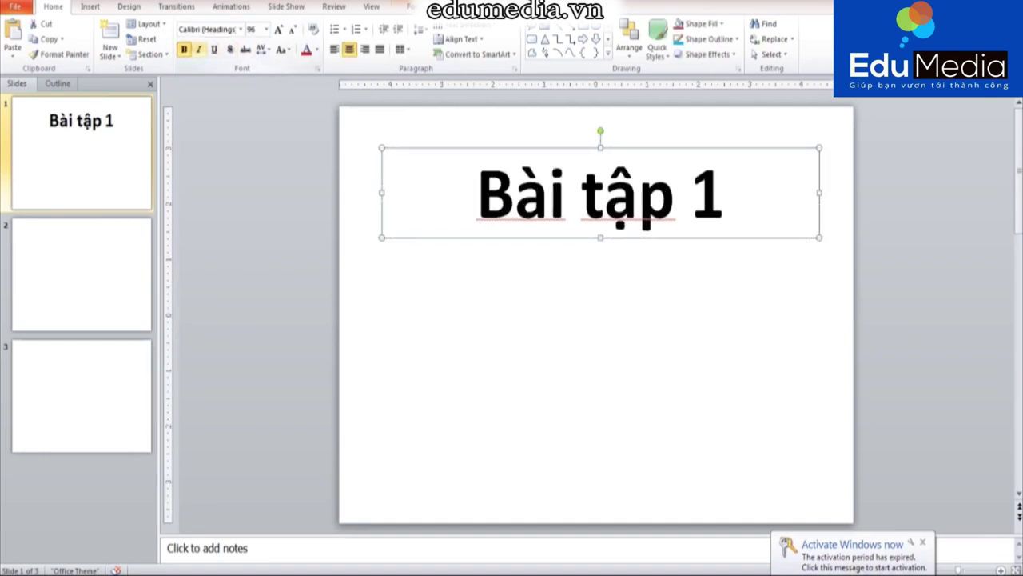
{"action": "left_click", "coordinate": [199, 49]}
{"action": "left_click", "coordinate": [306, 49]}
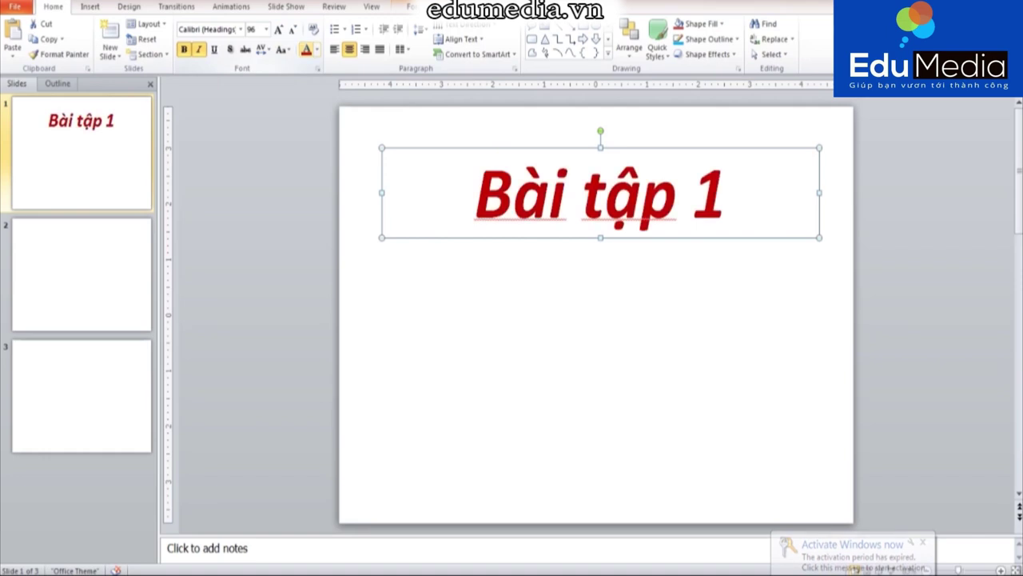
{"action": "left_click", "coordinate": [365, 49]}
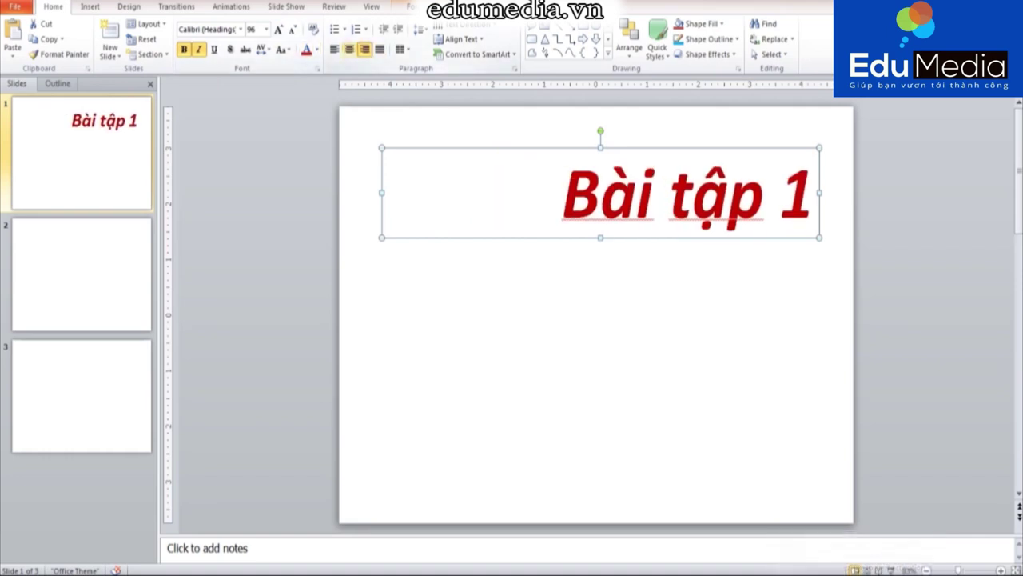
{"action": "left_click", "coordinate": [334, 49]}
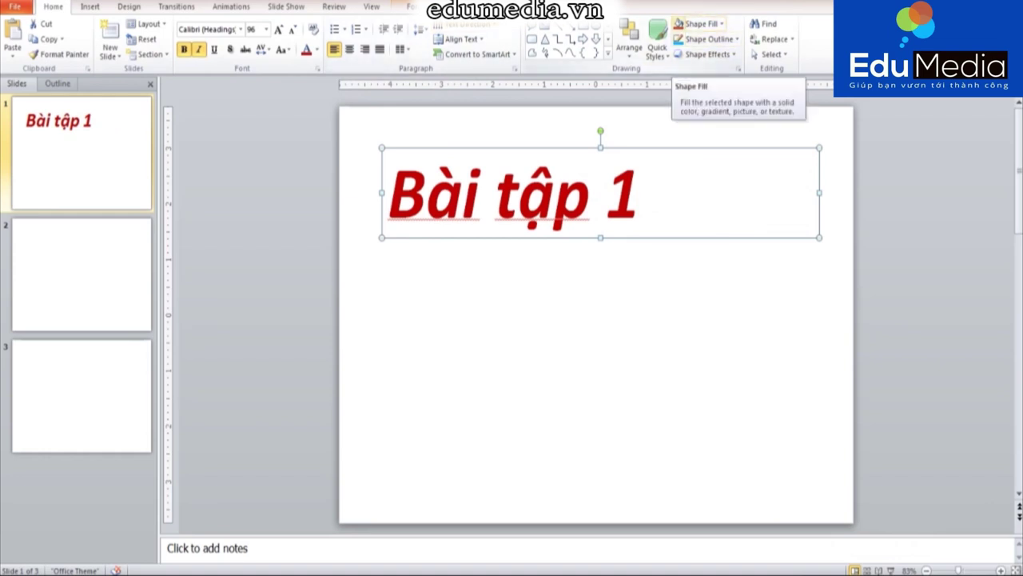
Step: Fill the title box with light blue
{"action": "left_click", "coordinate": [679, 24]}
{"action": "left_click", "coordinate": [707, 39]}
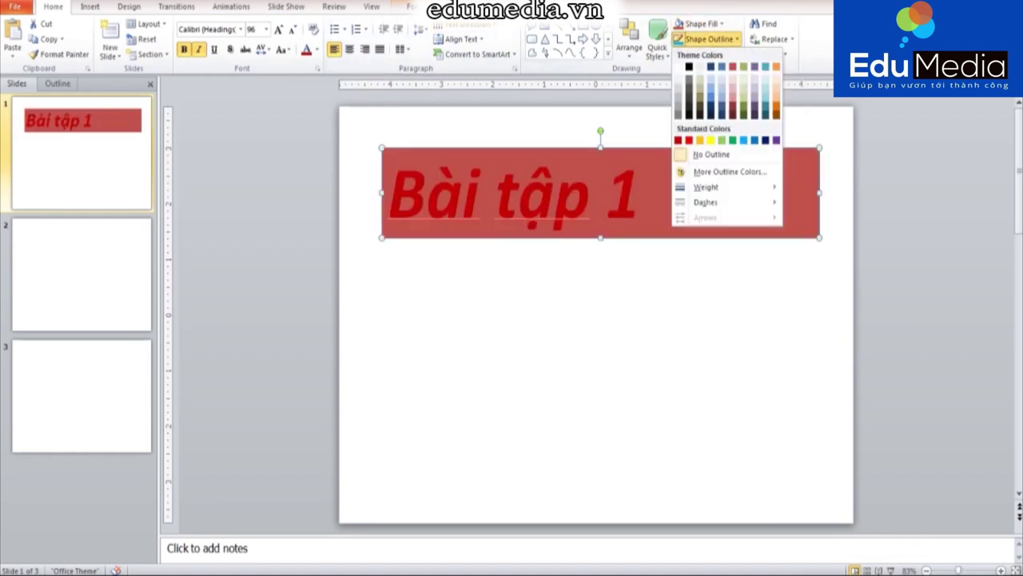
{"action": "left_click", "coordinate": [701, 24]}
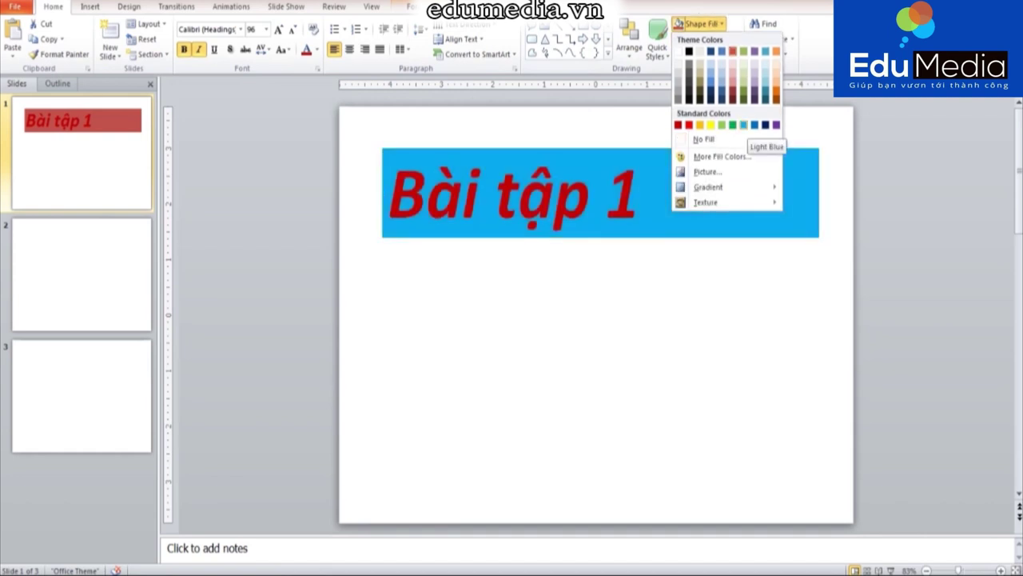
{"action": "left_click", "coordinate": [710, 61]}
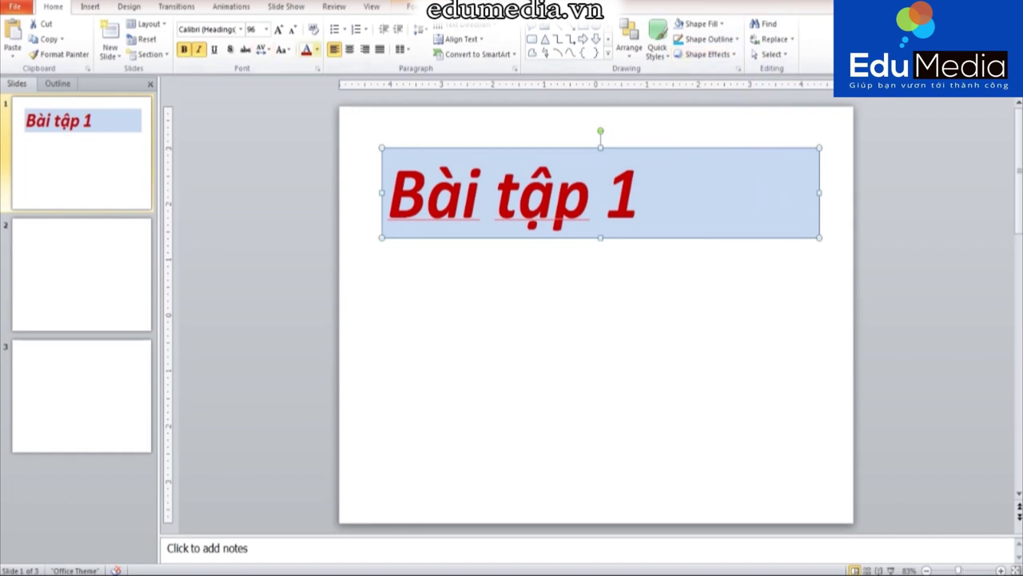
Step: Try orange for the title text, then set it back to dark red
{"action": "left_click", "coordinate": [317, 49]}
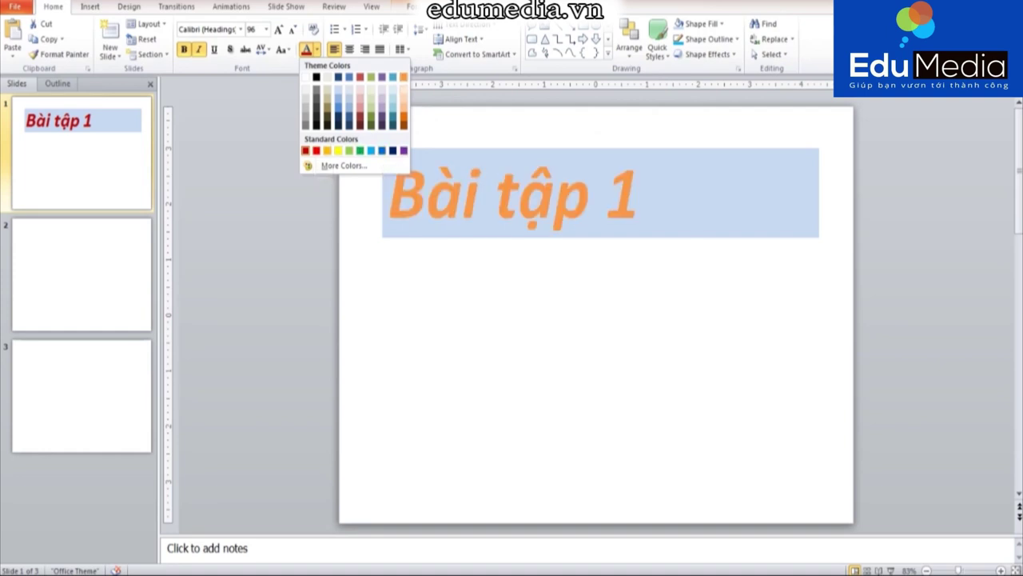
{"action": "left_click", "coordinate": [404, 76]}
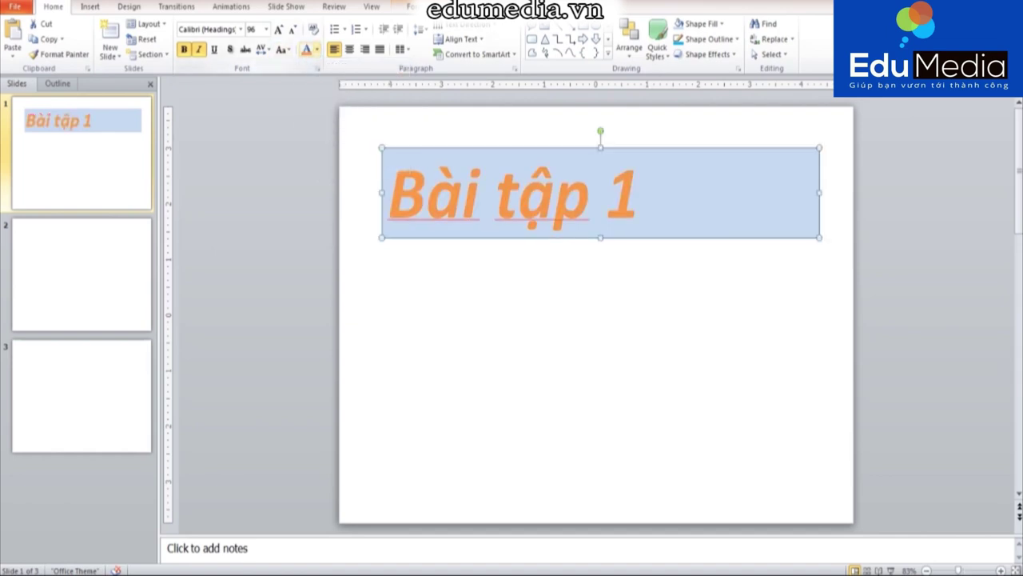
{"action": "left_click", "coordinate": [316, 49]}
{"action": "left_click", "coordinate": [403, 76]}
{"action": "left_click", "coordinate": [316, 49]}
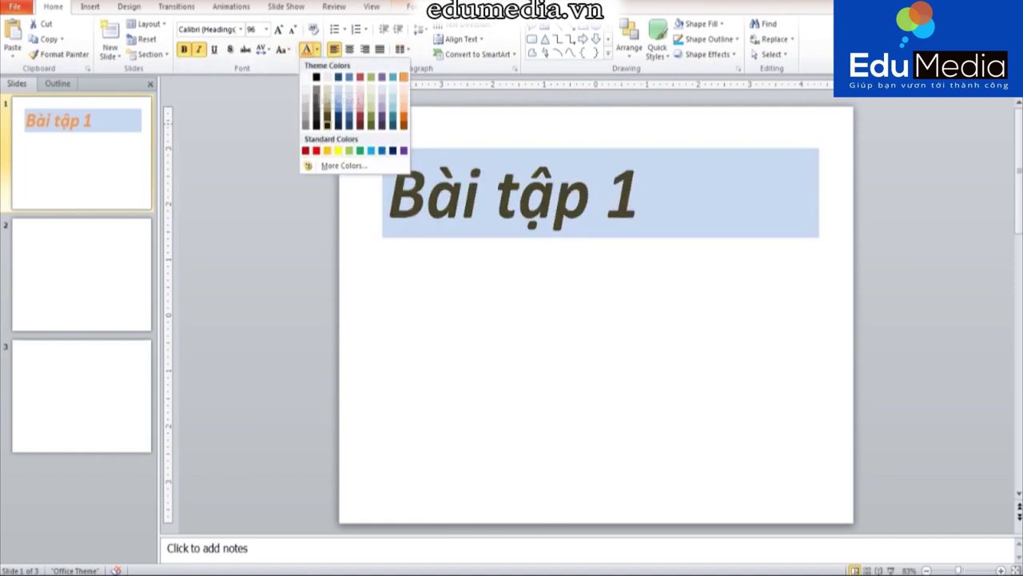
{"action": "left_click", "coordinate": [304, 150]}
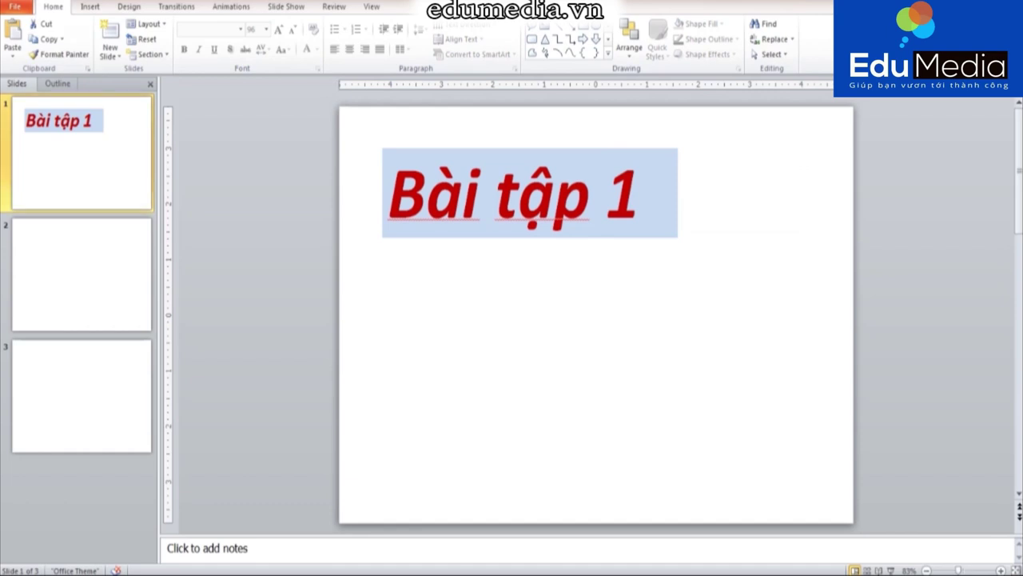
Step: Insert the tiger photo onto slide 2
{"action": "left_click", "coordinate": [90, 6]}
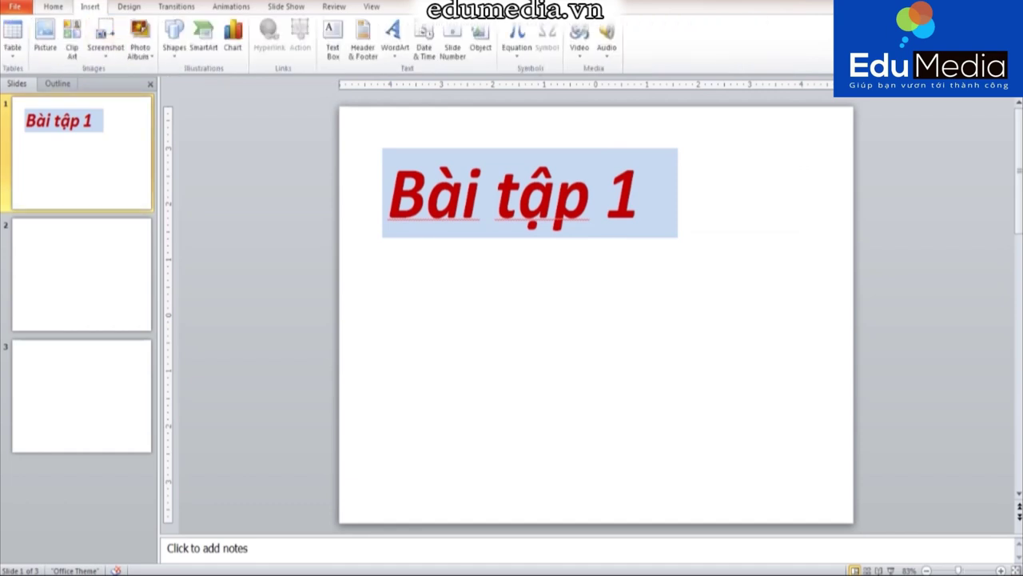
{"action": "left_click", "coordinate": [45, 40]}
{"action": "left_click", "coordinate": [80, 274]}
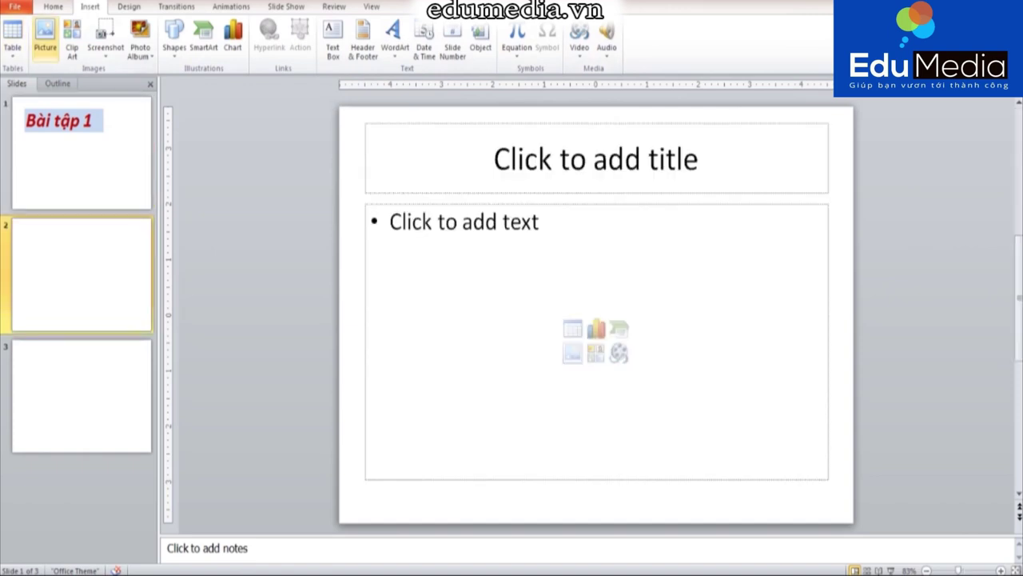
{"action": "left_click", "coordinate": [45, 40]}
{"action": "left_click", "coordinate": [45, 36]}
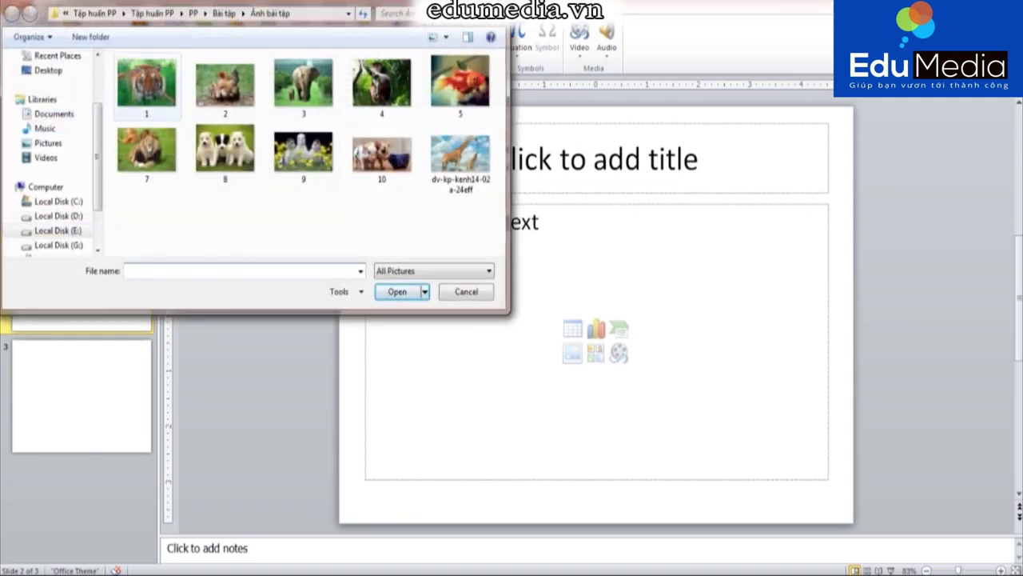
{"action": "double_click", "coordinate": [147, 82]}
Step: Move the tiger photo to the top-left corner and enlarge it to cover the slide
{"action": "mouse_move", "coordinate": [596, 340]}
{"action": "left_mouse_down"}
{"action": "mouse_move", "coordinate": [542, 304]}
{"action": "mouse_move", "coordinate": [508, 243]}
{"action": "left_mouse_up"}
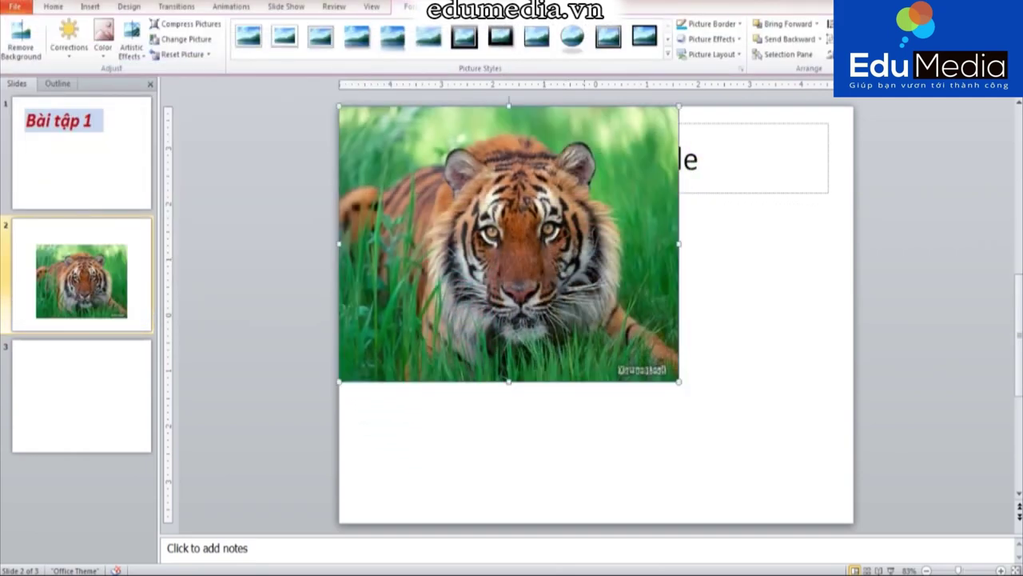
{"action": "key", "text": "ctrl+z"}
{"action": "left_click_drag", "start_coordinate": [596, 340], "coordinate": [508, 243]}
{"action": "left_click_drag", "start_coordinate": [677, 380], "coordinate": [854, 524]}
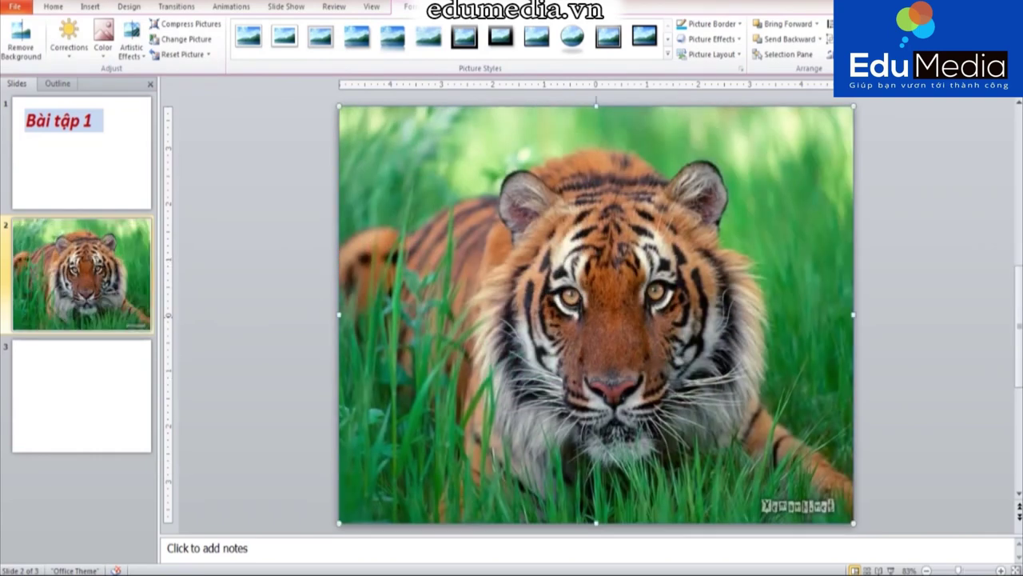
{"action": "mouse_move", "coordinate": [853, 314]}
{"action": "left_mouse_down"}
{"action": "mouse_move", "coordinate": [716, 314]}
{"action": "mouse_move", "coordinate": [854, 315]}
{"action": "left_mouse_up"}
{"action": "key", "text": "Escape"}
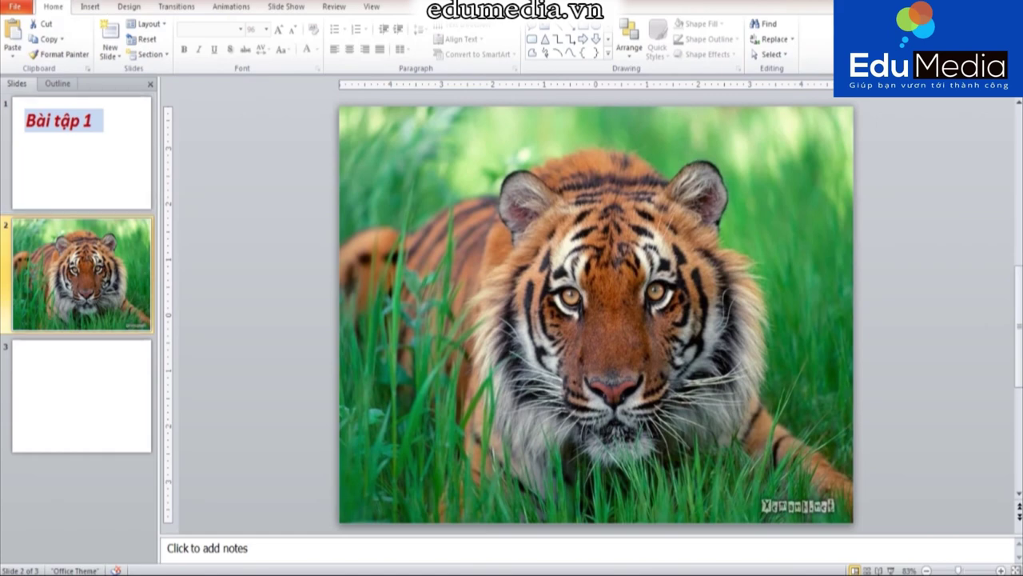
Step: Draw a blue rectangle on the left and a circle on the right of slide 3
{"action": "left_click", "coordinate": [80, 395]}
{"action": "left_click", "coordinate": [89, 6]}
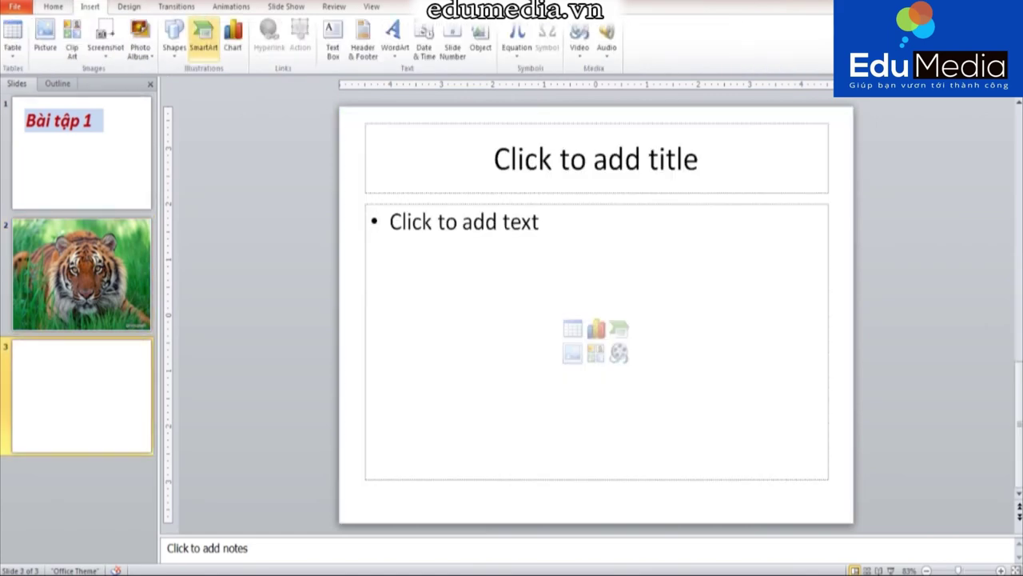
{"action": "left_click", "coordinate": [175, 36]}
{"action": "left_click", "coordinate": [220, 84]}
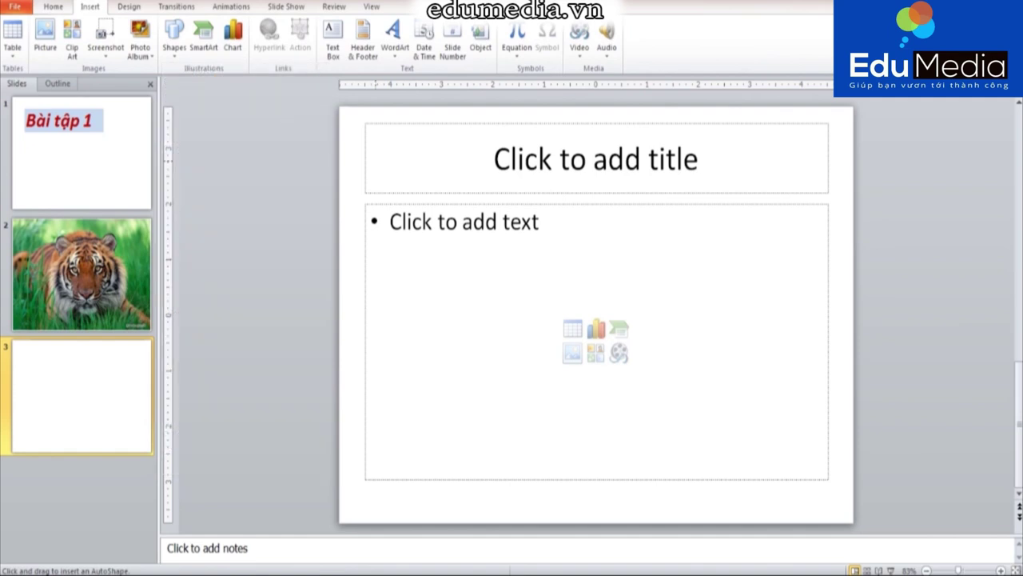
{"action": "left_click_drag", "start_coordinate": [377, 161], "coordinate": [618, 366]}
{"action": "left_click", "coordinate": [175, 36]}
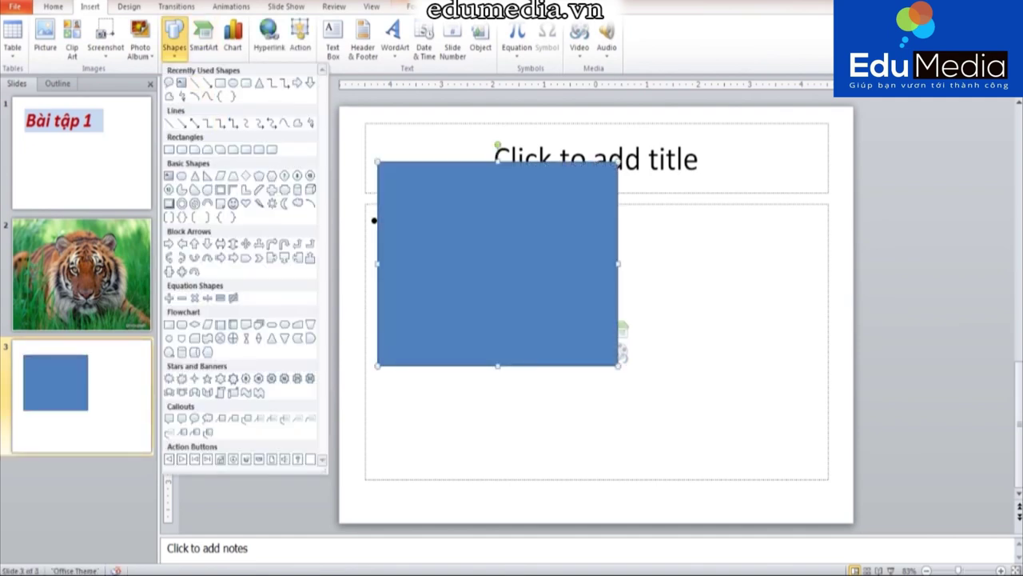
{"action": "left_click", "coordinate": [233, 83]}
{"action": "left_click_drag", "start_coordinate": [668, 207], "coordinate": [820, 362]}
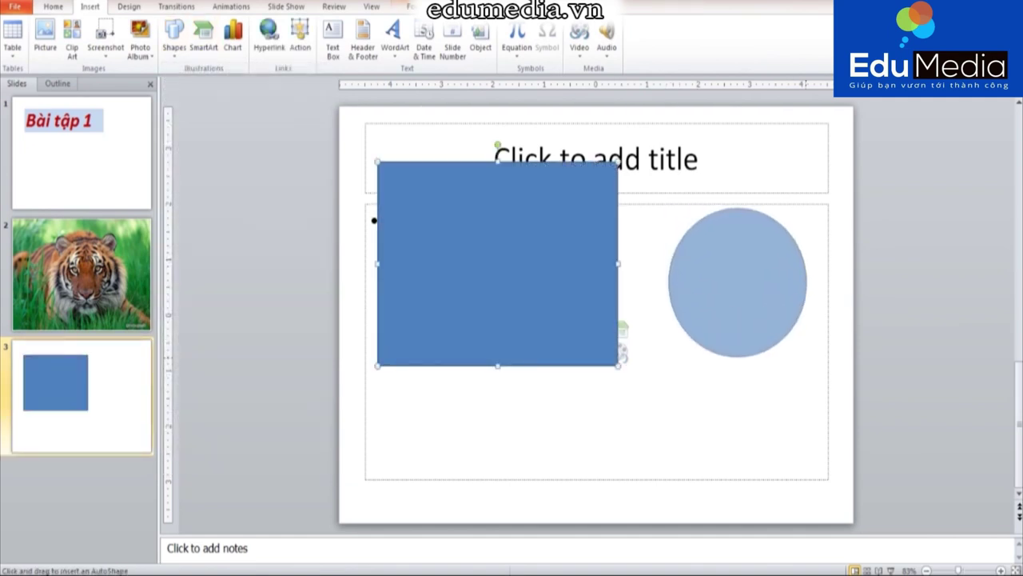
{"action": "left_click_drag", "start_coordinate": [743, 284], "coordinate": [735, 257]}
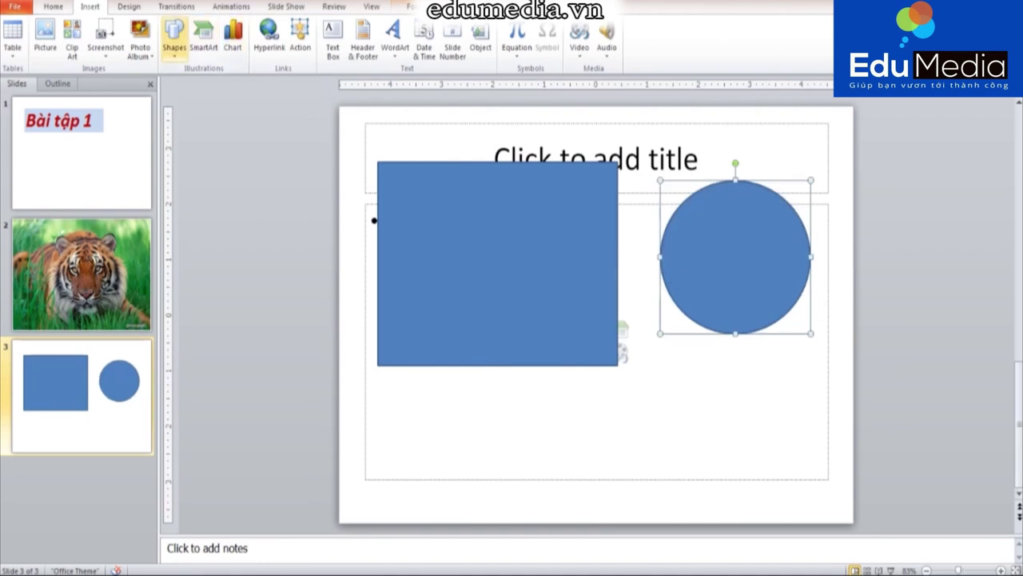
Step: Add a thought-cloud callout with its tail pointing down-left, then insert a blank slide 4
{"action": "left_click", "coordinate": [174, 36]}
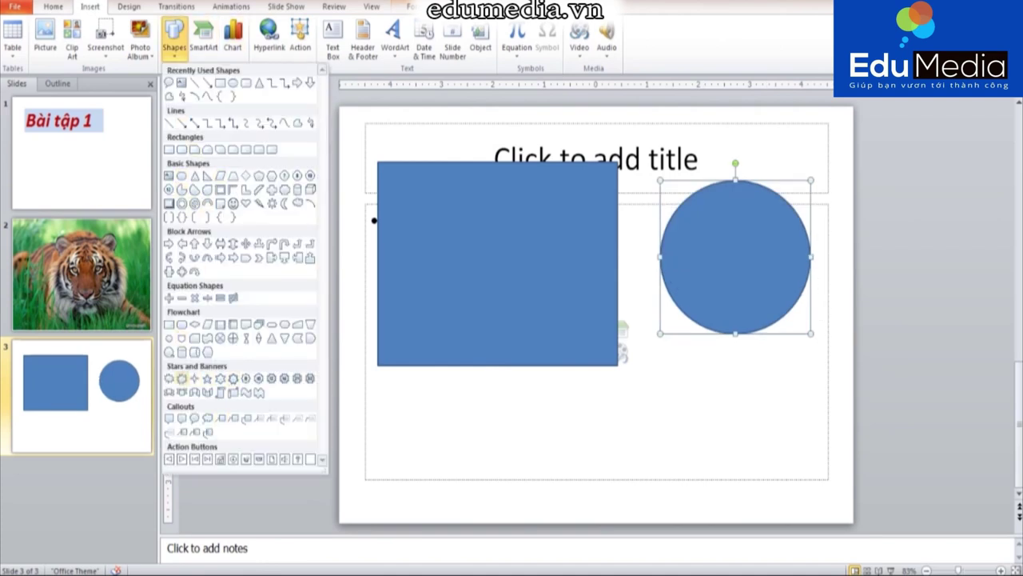
{"action": "left_click", "coordinate": [207, 418]}
{"action": "left_click_drag", "start_coordinate": [480, 416], "coordinate": [619, 514]}
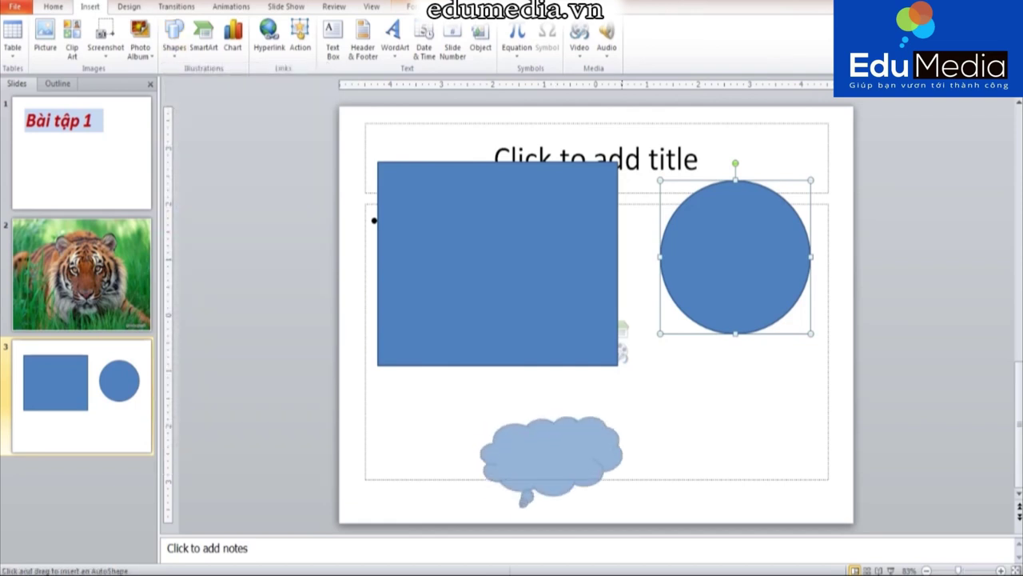
{"action": "left_click_drag", "start_coordinate": [549, 464], "coordinate": [700, 400]}
{"action": "left_click_drag", "start_coordinate": [670, 460], "coordinate": [576, 491]}
{"action": "key", "text": "Escape"}
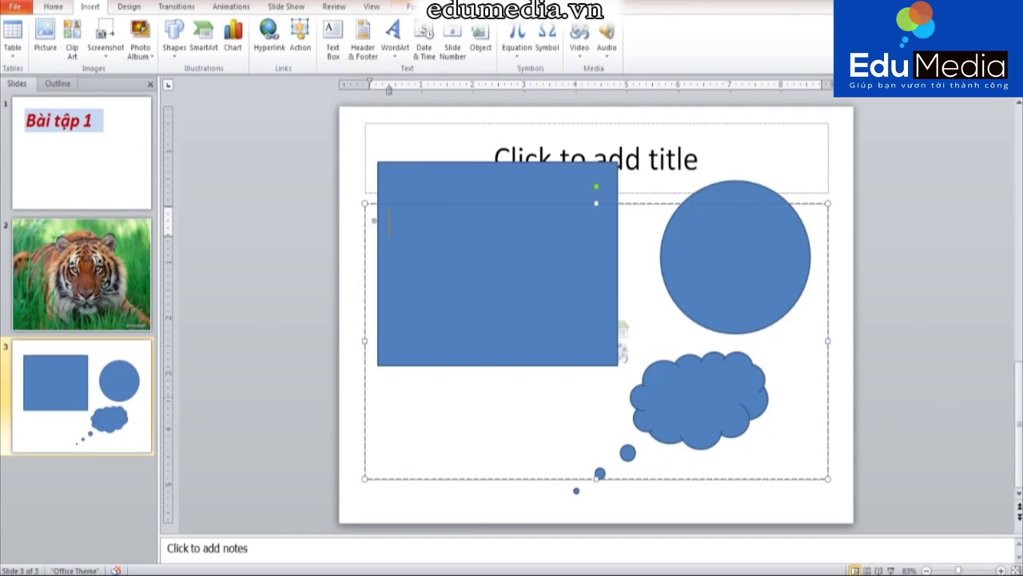
{"action": "key", "text": "ctrl+m"}
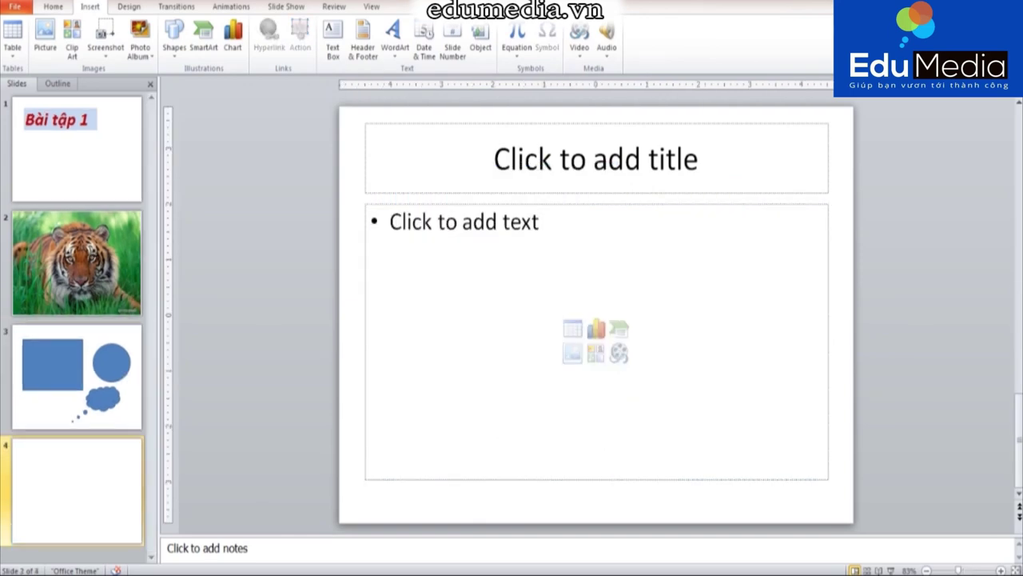
Step: Insert the troi nang troi mua video on slide 4, stretch it to fill the slide, and play it
{"action": "left_click", "coordinate": [580, 34]}
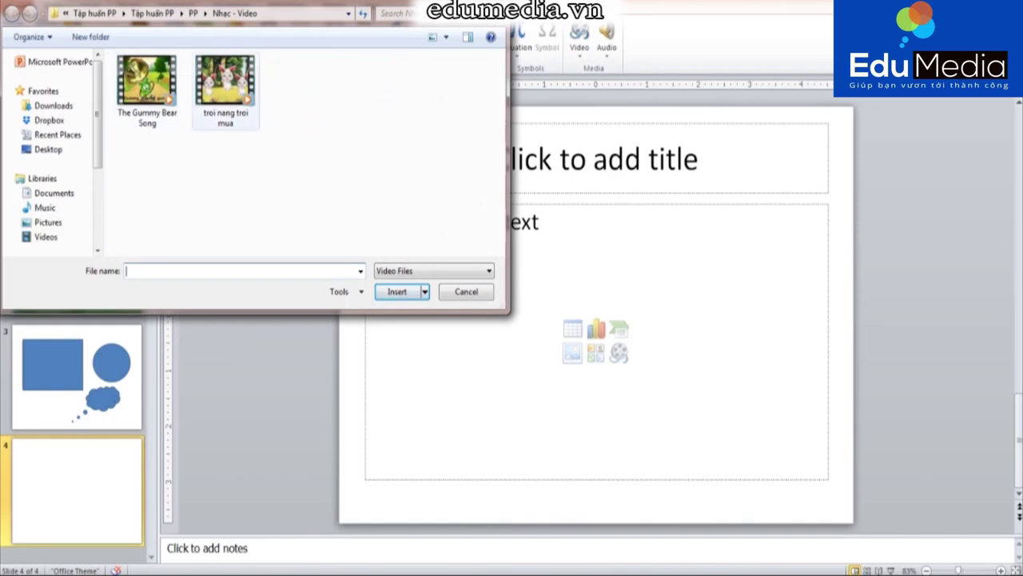
{"action": "double_click", "coordinate": [225, 84]}
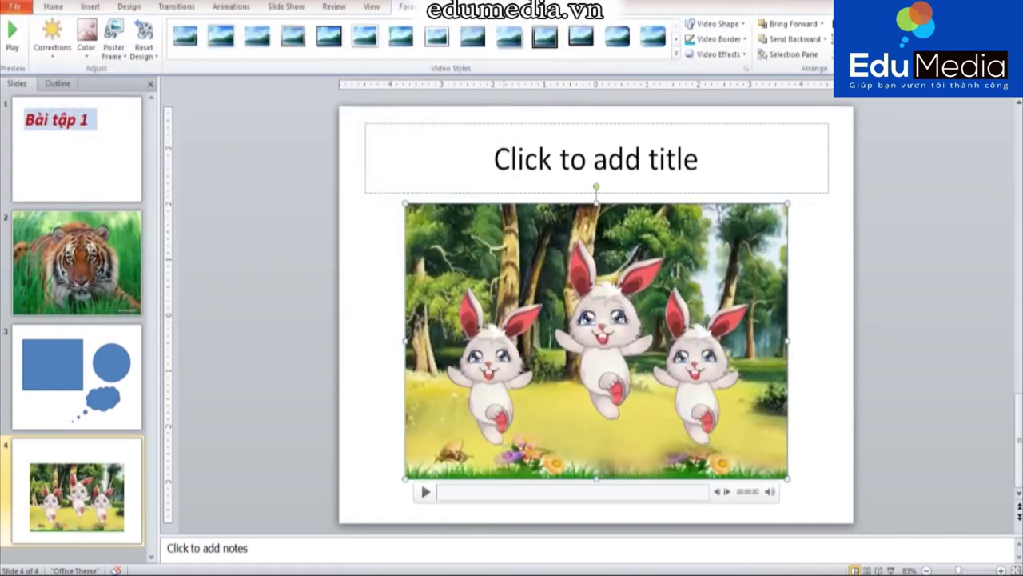
{"action": "left_click_drag", "start_coordinate": [597, 341], "coordinate": [530, 244]}
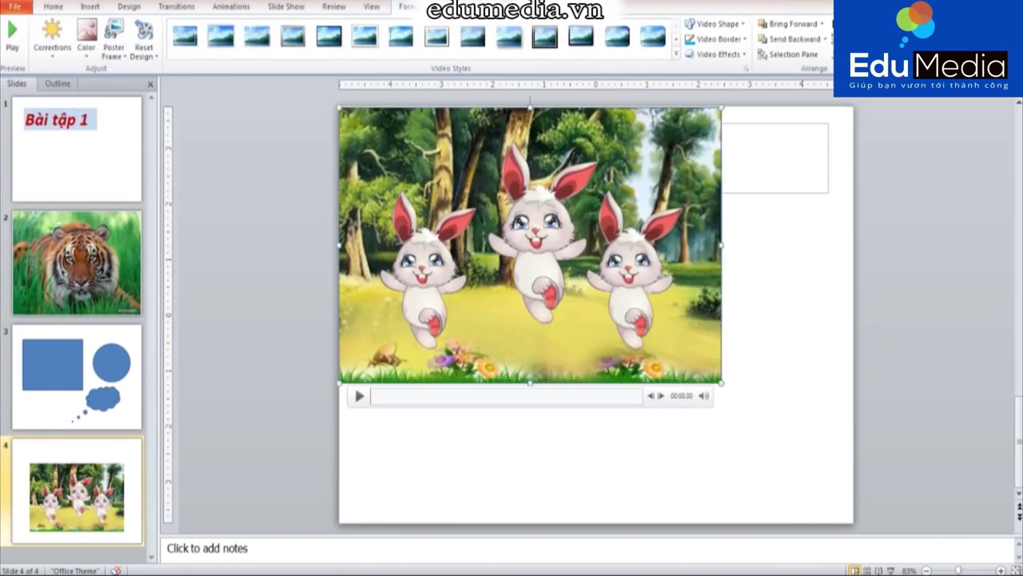
{"action": "left_click_drag", "start_coordinate": [721, 382], "coordinate": [852, 476]}
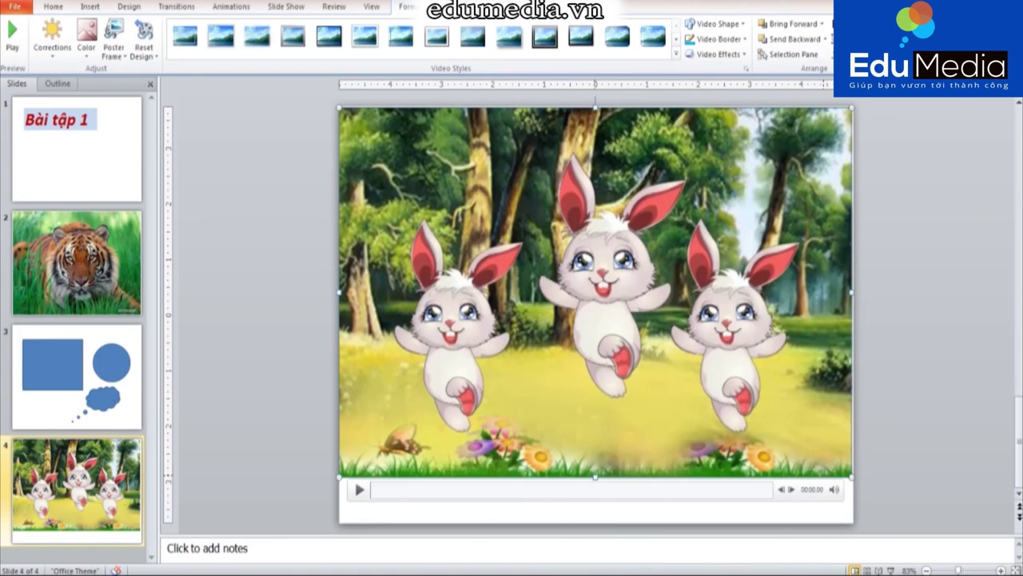
{"action": "left_click_drag", "start_coordinate": [594, 477], "coordinate": [595, 515]}
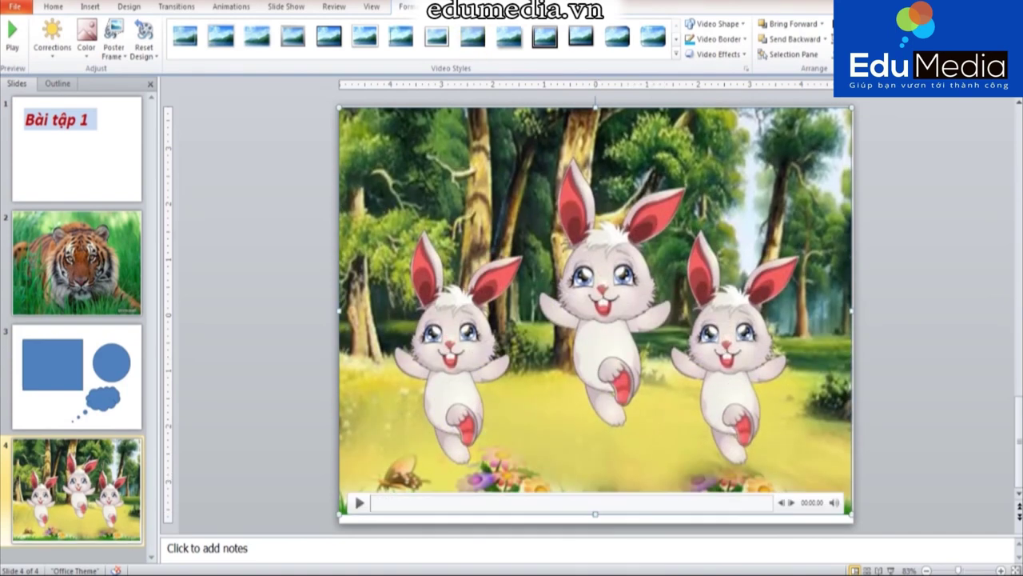
{"action": "left_click", "coordinate": [890, 570]}
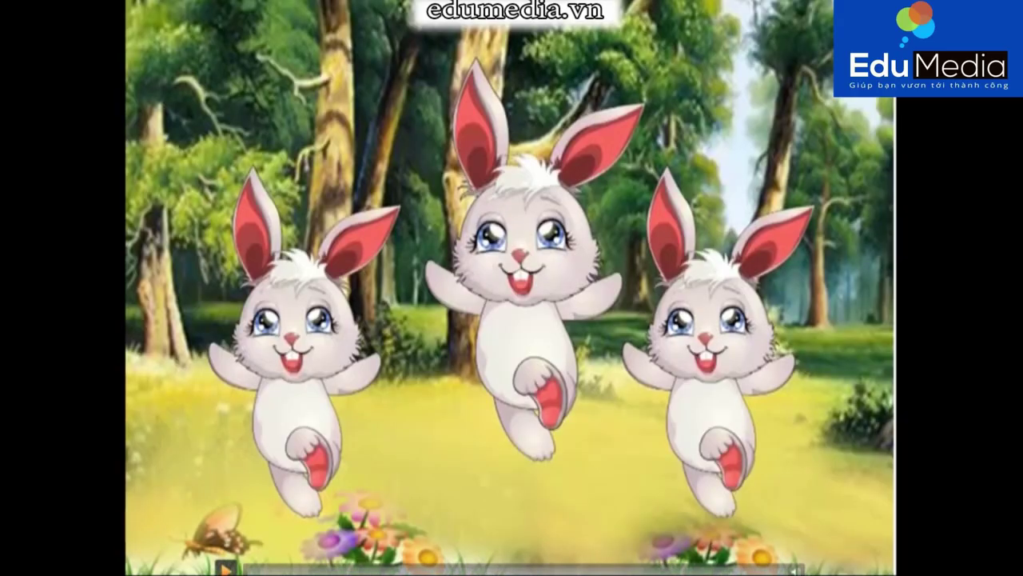
{"action": "left_click", "coordinate": [226, 569]}
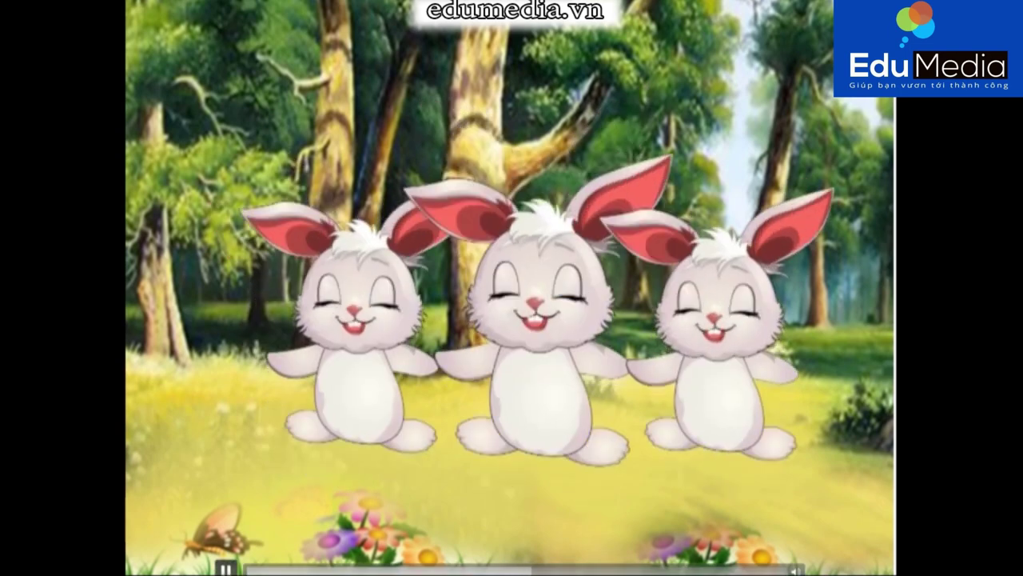
{"action": "key", "text": "Escape"}
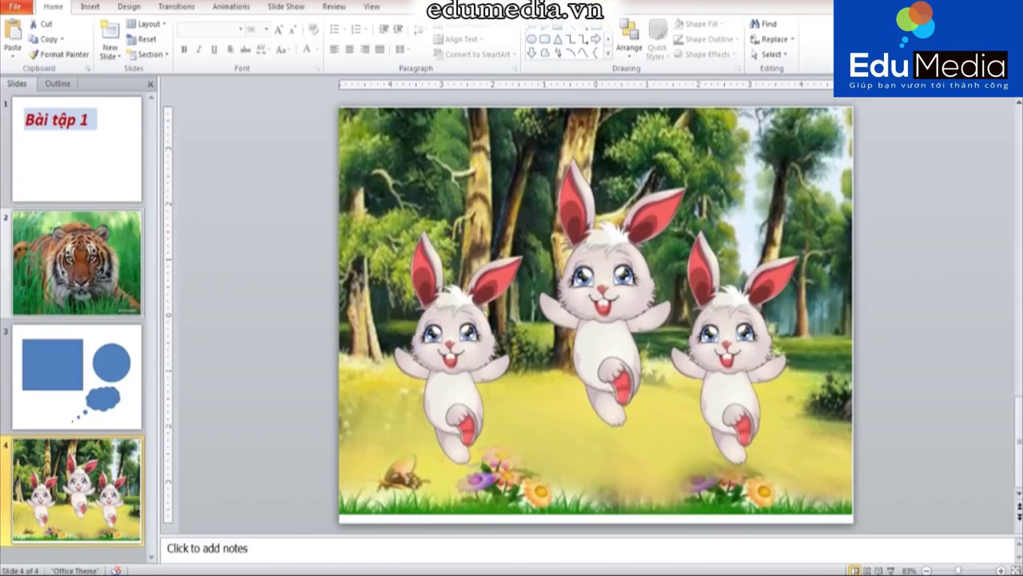
Step: Insert the Chú khỉ con audio on the tiger slide with its icon at lower-left
{"action": "left_click", "coordinate": [77, 262]}
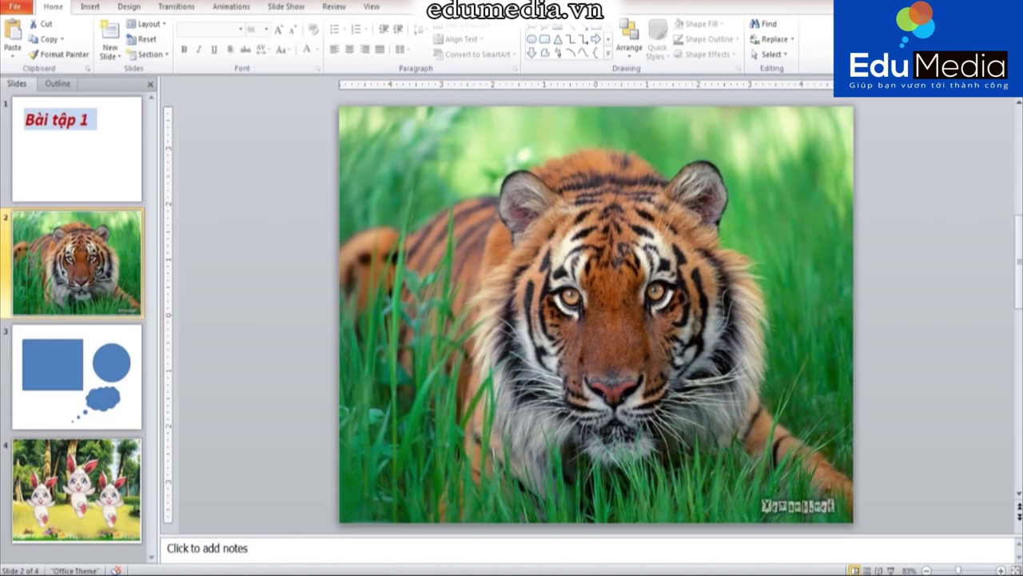
{"action": "left_click", "coordinate": [595, 314]}
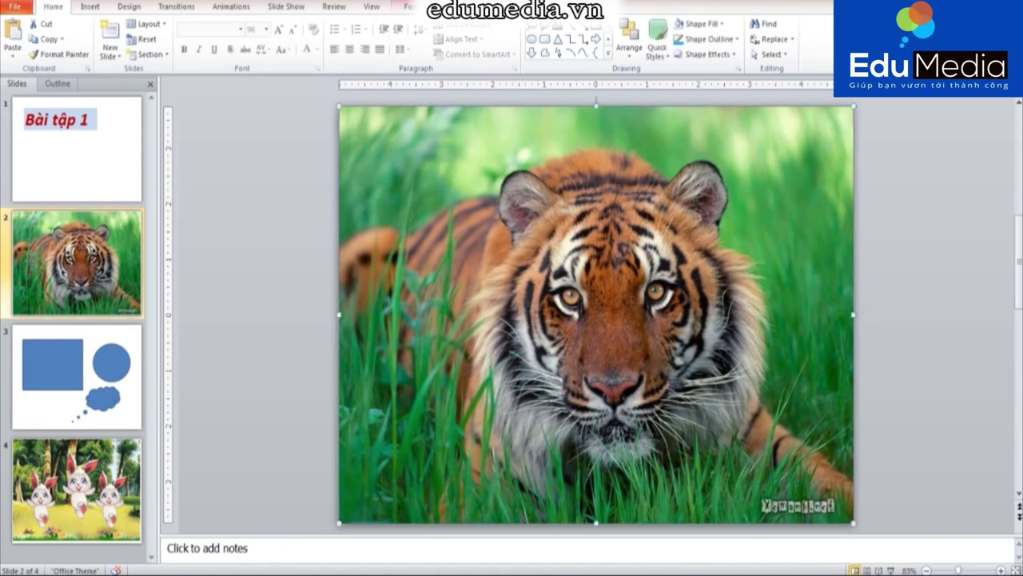
{"action": "left_click", "coordinate": [90, 6]}
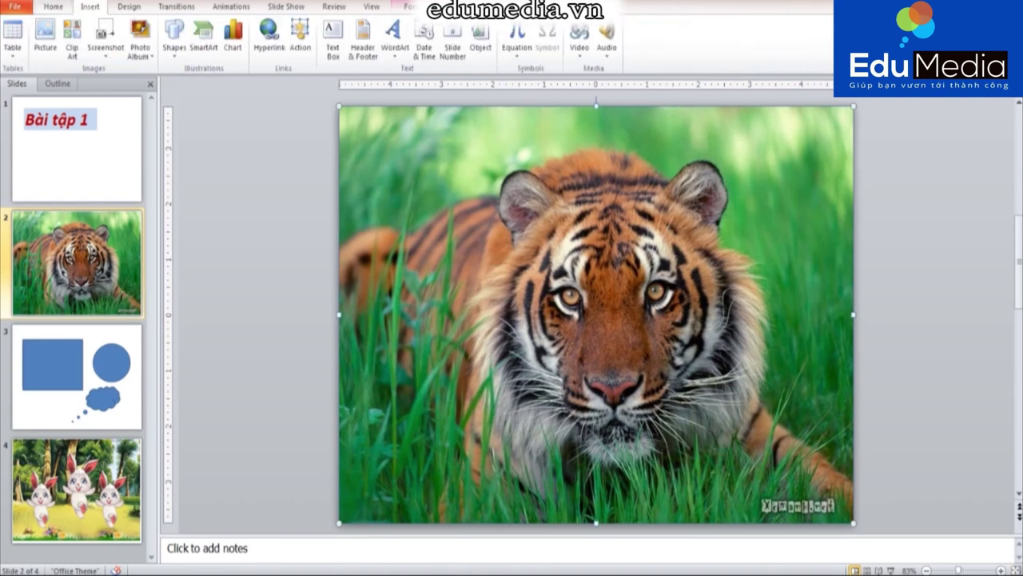
{"action": "left_click", "coordinate": [605, 34]}
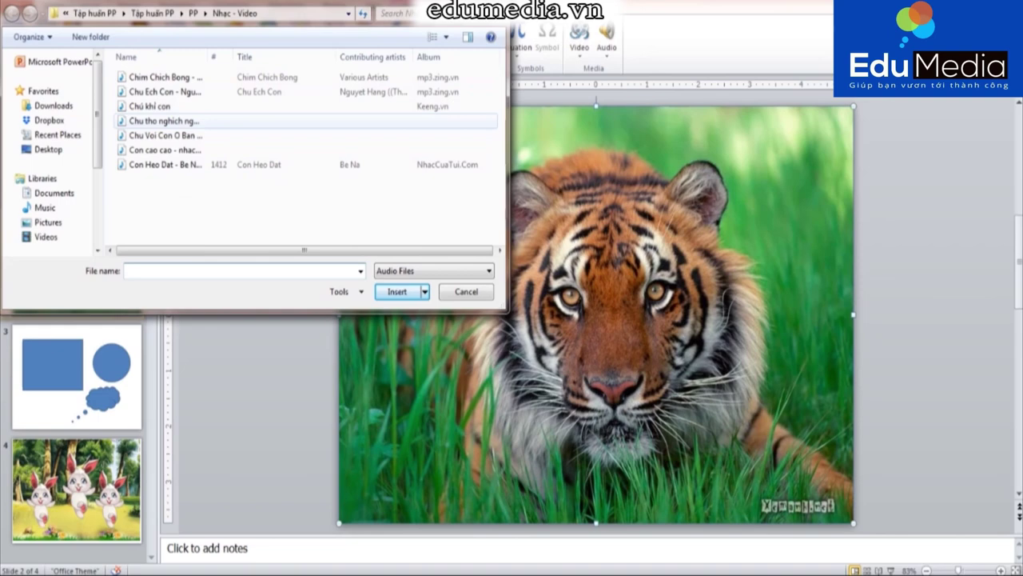
{"action": "left_click", "coordinate": [150, 105]}
{"action": "left_click", "coordinate": [397, 291]}
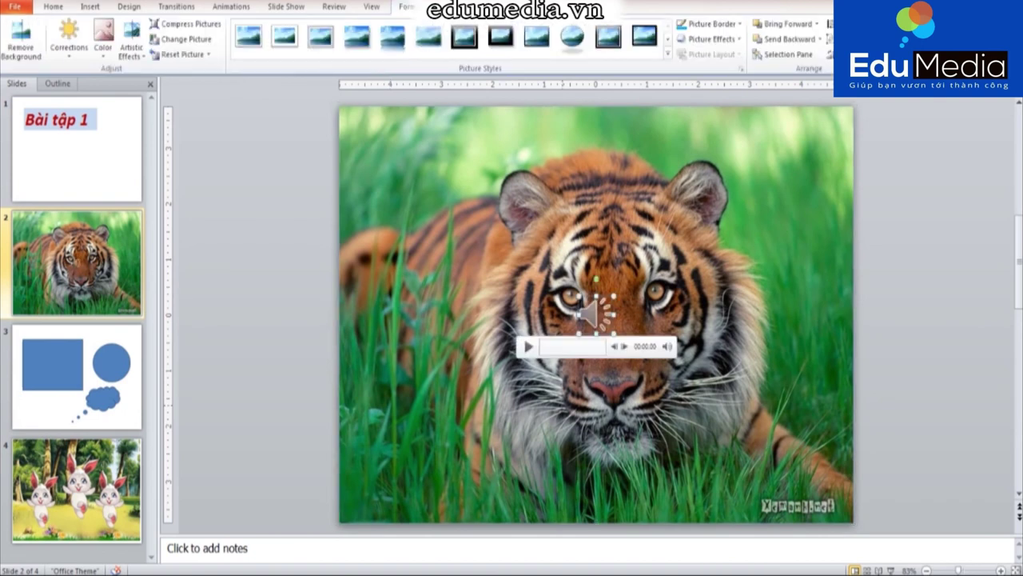
{"action": "left_click_drag", "start_coordinate": [592, 314], "coordinate": [397, 457]}
{"action": "left_click_drag", "start_coordinate": [592, 314], "coordinate": [398, 457]}
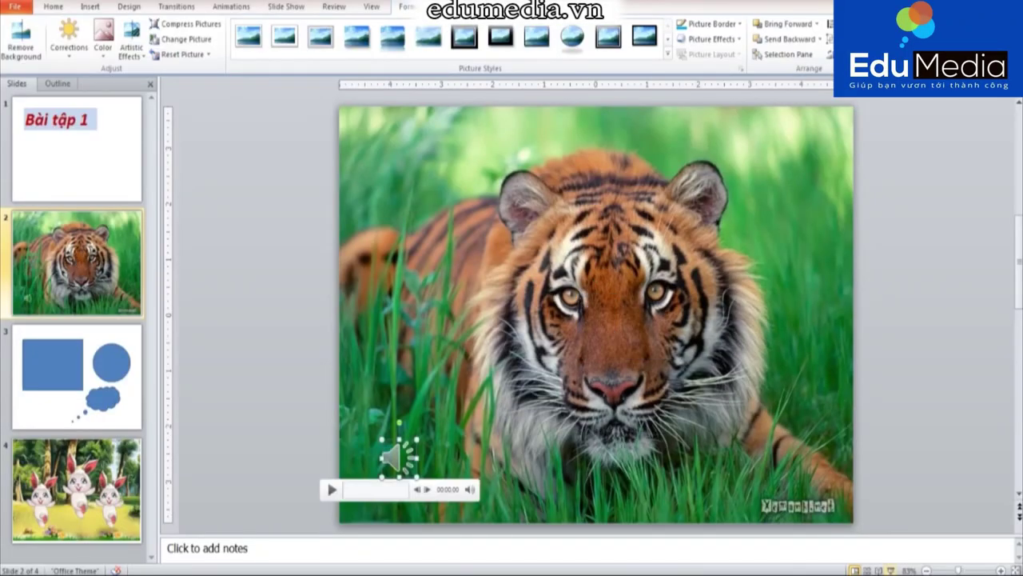
Step: Preview the tiger slide as a slide show, then return to the rabbits slide
{"action": "left_click", "coordinate": [891, 570]}
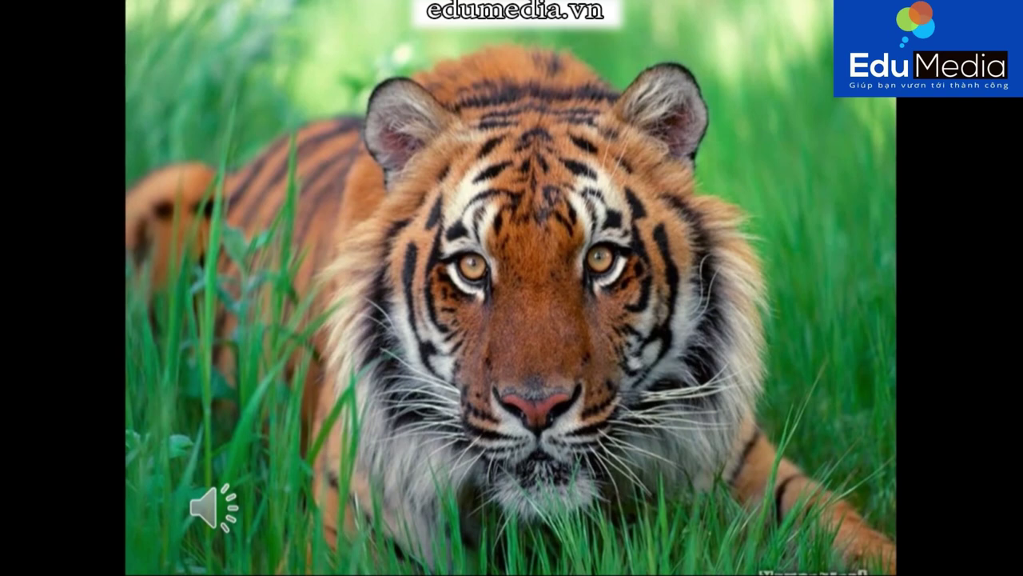
{"action": "key", "text": "Escape"}
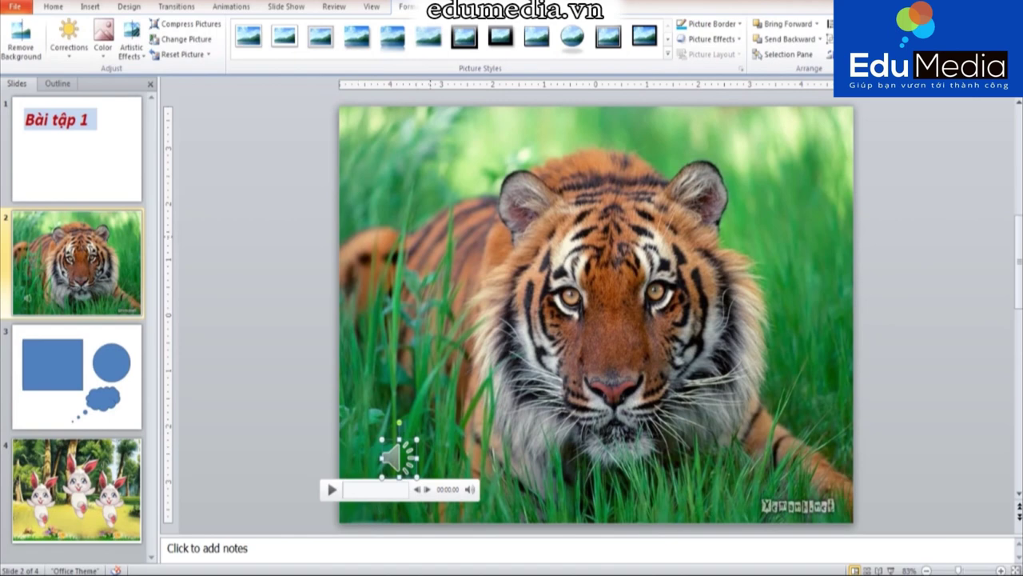
{"action": "key", "text": "Escape"}
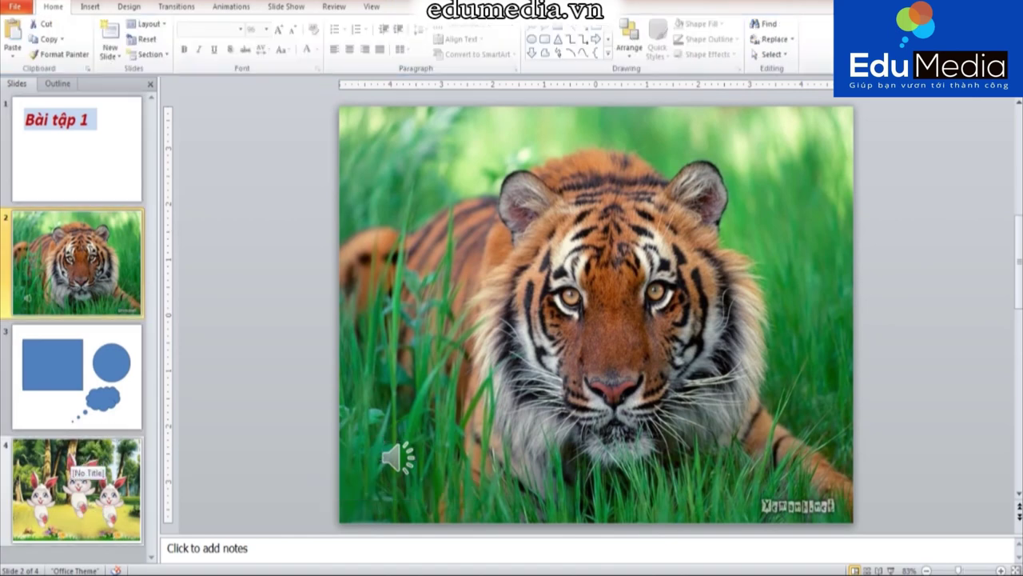
{"action": "left_click", "coordinate": [80, 480]}
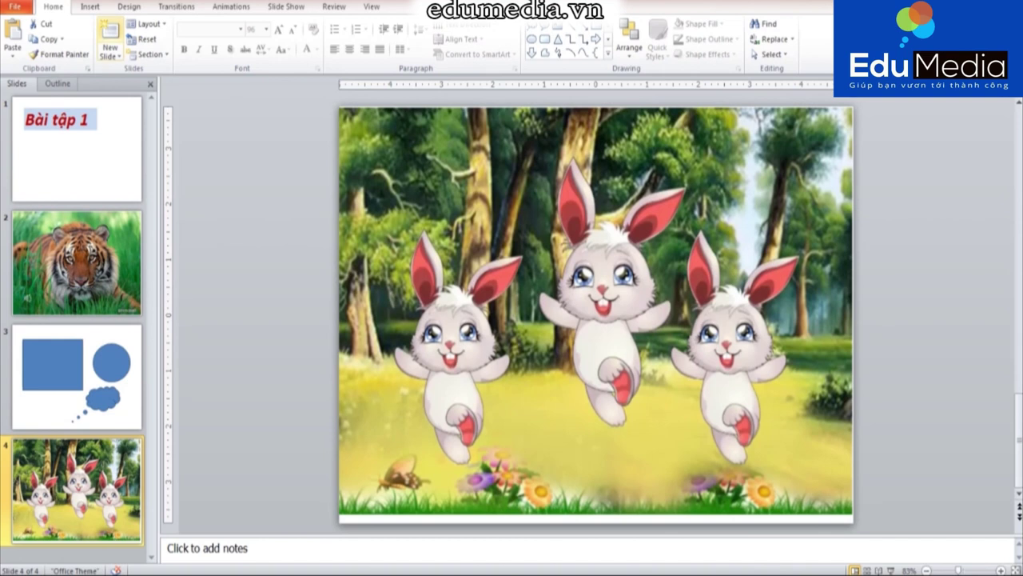
Step: Try the green and orange Equity themes, then revert to the plain Office Theme
{"action": "left_click", "coordinate": [89, 7]}
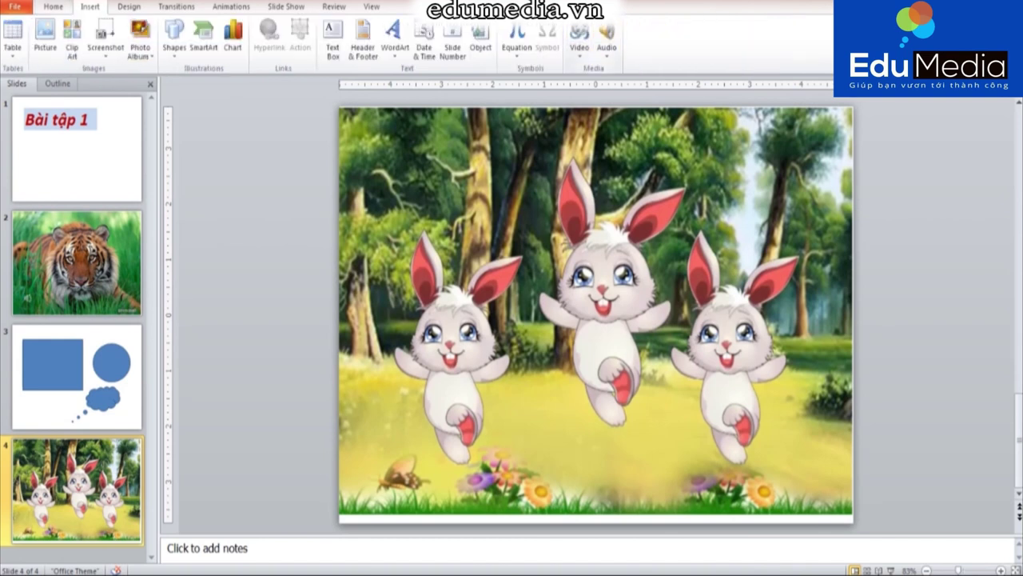
{"action": "left_click", "coordinate": [129, 7]}
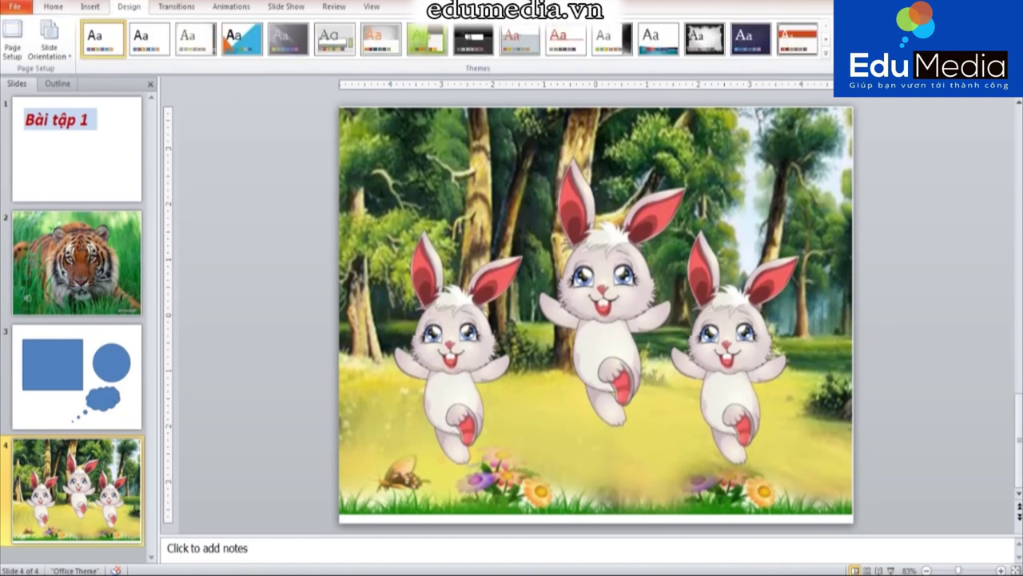
{"action": "left_click", "coordinate": [241, 39]}
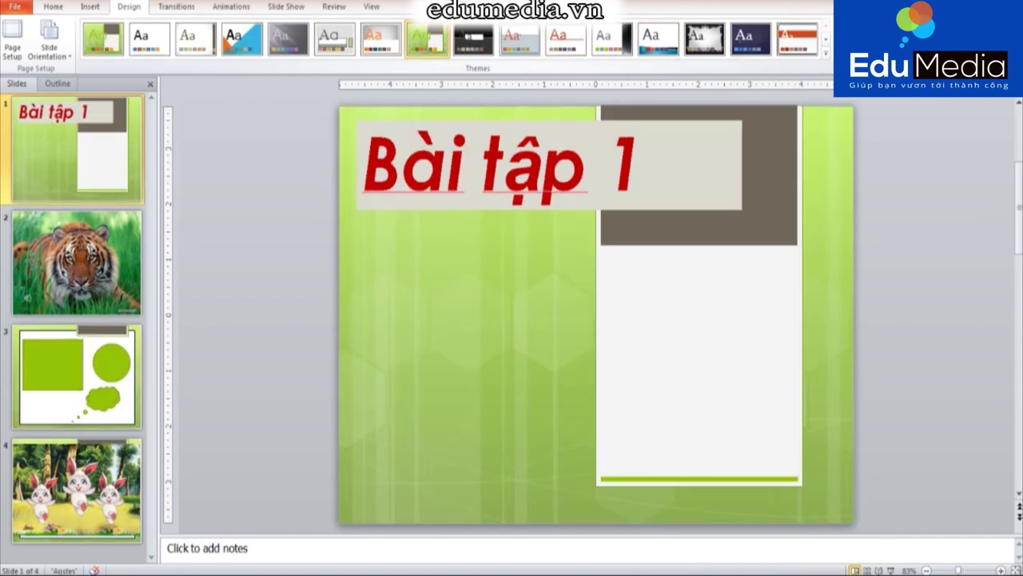
{"action": "left_click", "coordinate": [797, 38]}
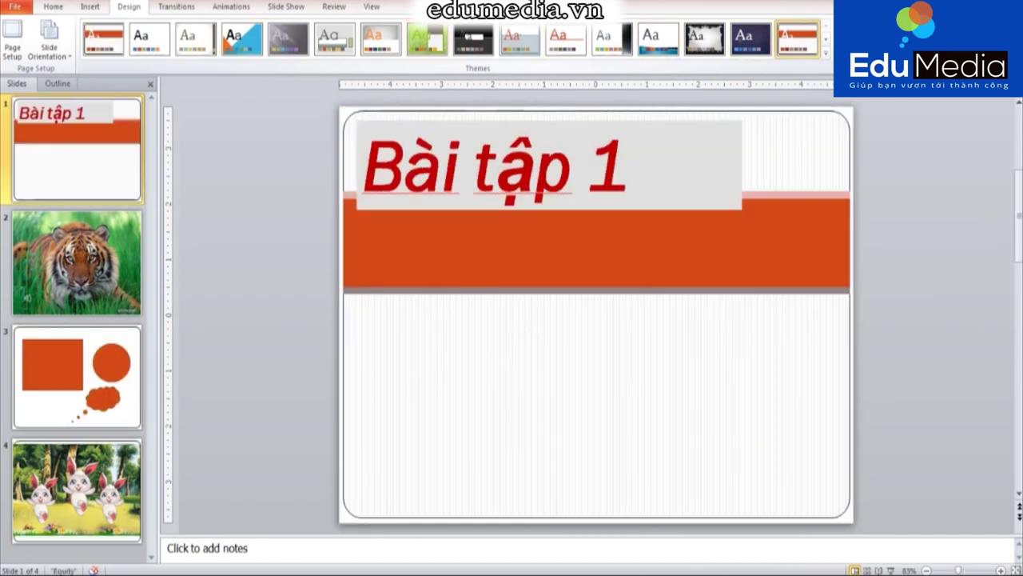
{"action": "left_click", "coordinate": [149, 38]}
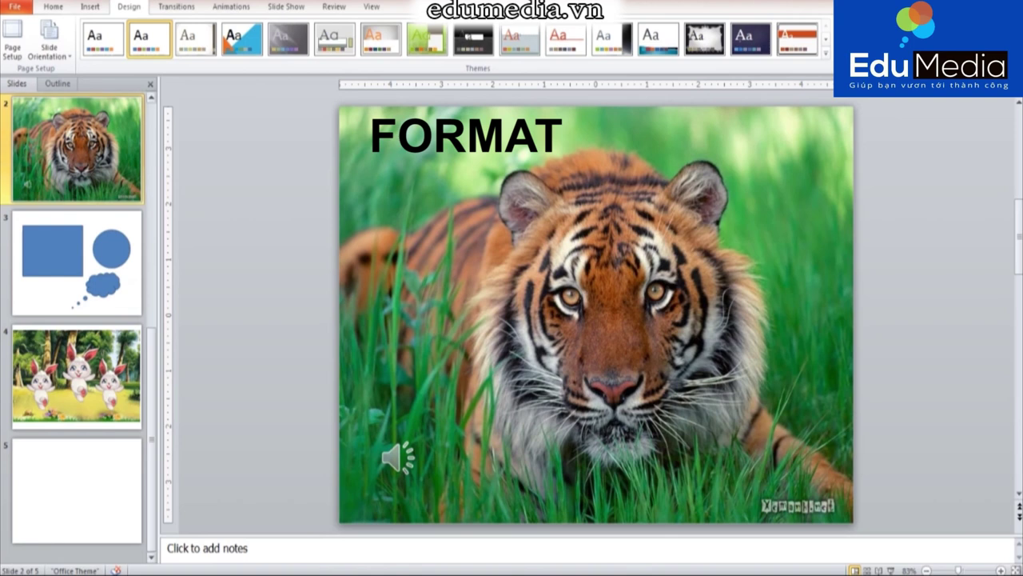
Step: Select the tiger photo on slide 2 and show its Picture Tools Format commands
{"action": "left_click", "coordinate": [596, 314]}
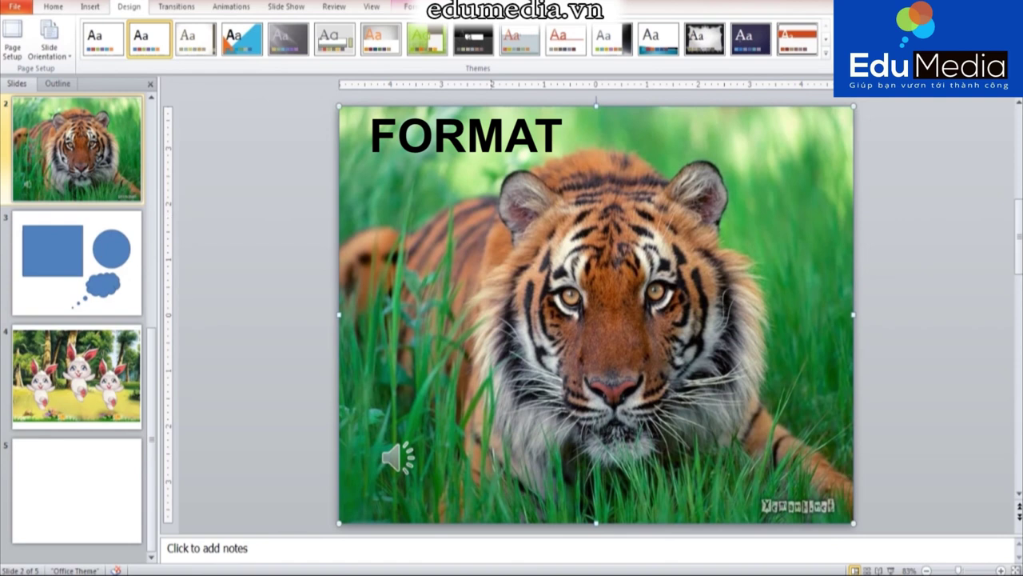
{"action": "left_click", "coordinate": [76, 148]}
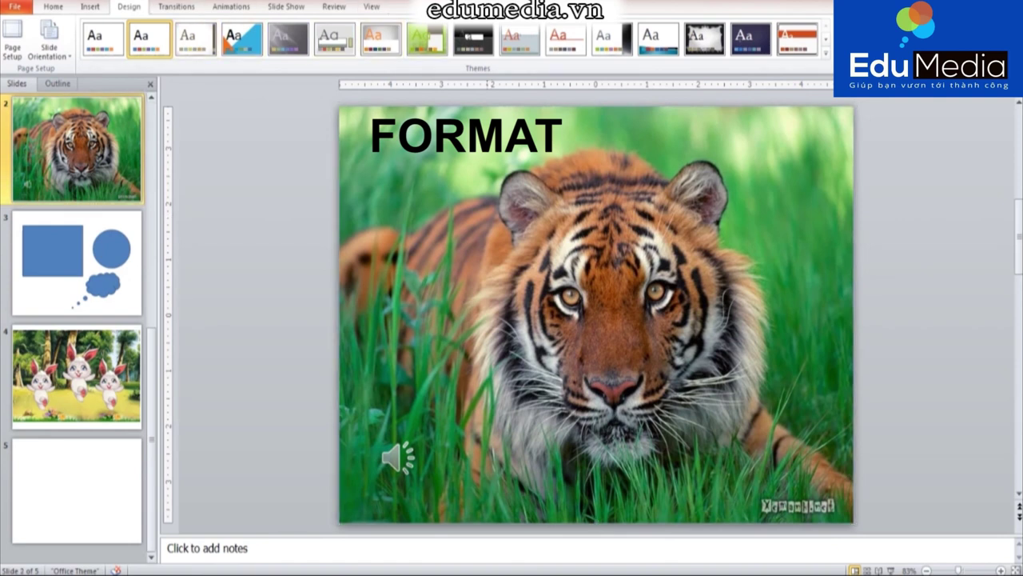
{"action": "left_click", "coordinate": [597, 315]}
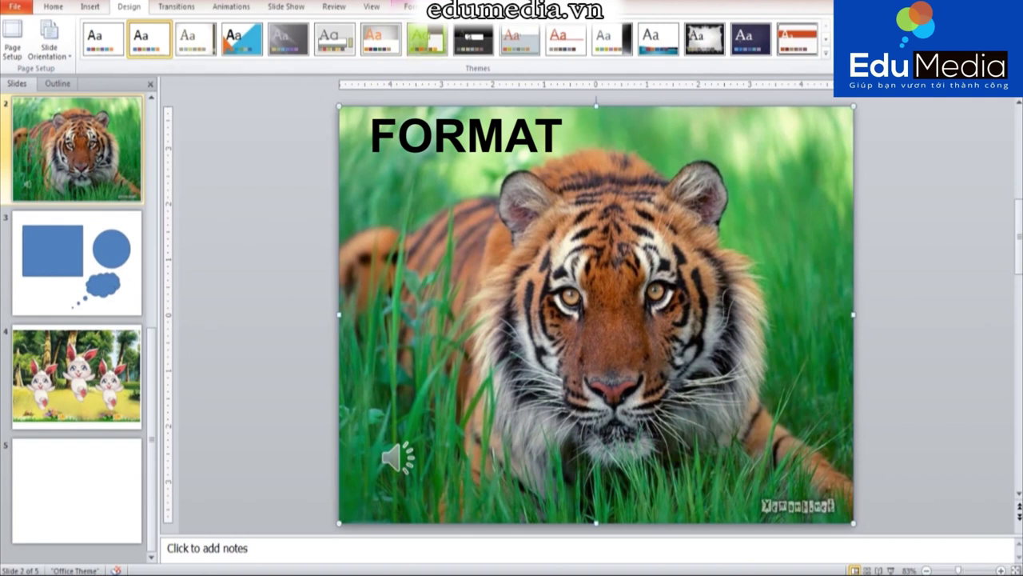
{"action": "left_click", "coordinate": [411, 6]}
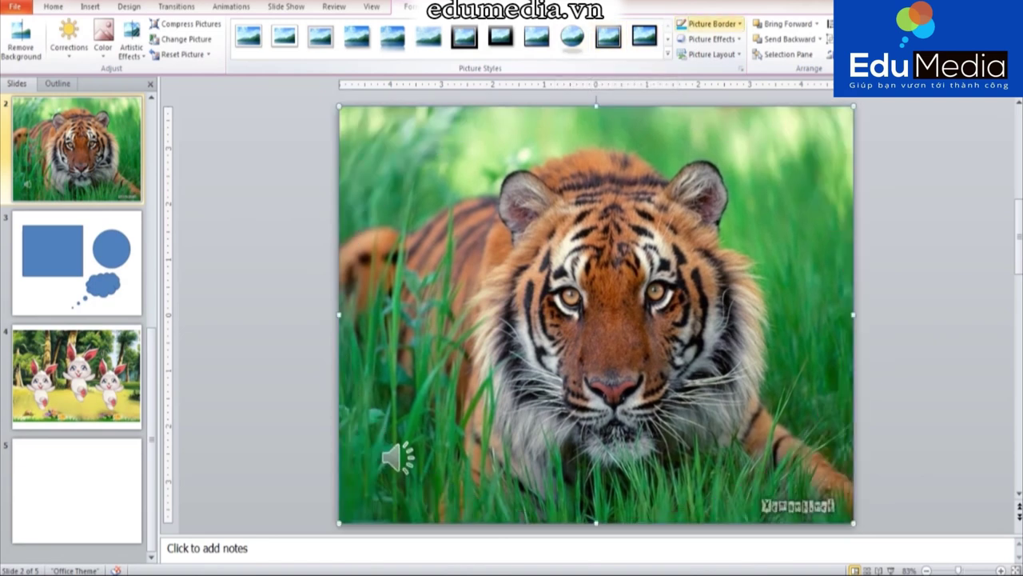
{"action": "left_click", "coordinate": [712, 24]}
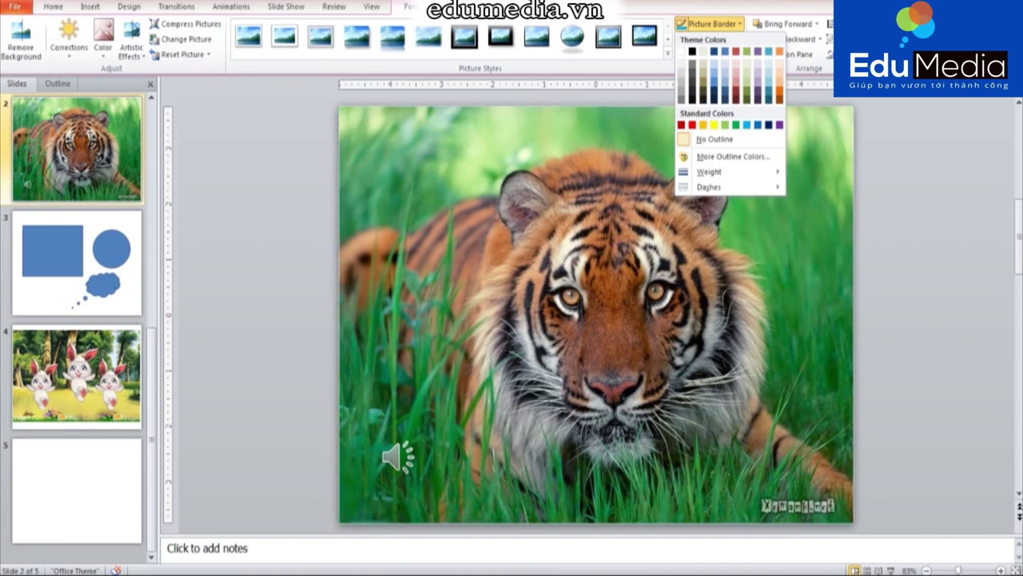
Step: Give the tiger photo a blue 6 pt border and an Offset Bottom shadow
{"action": "left_click", "coordinate": [746, 126]}
{"action": "left_click", "coordinate": [708, 23]}
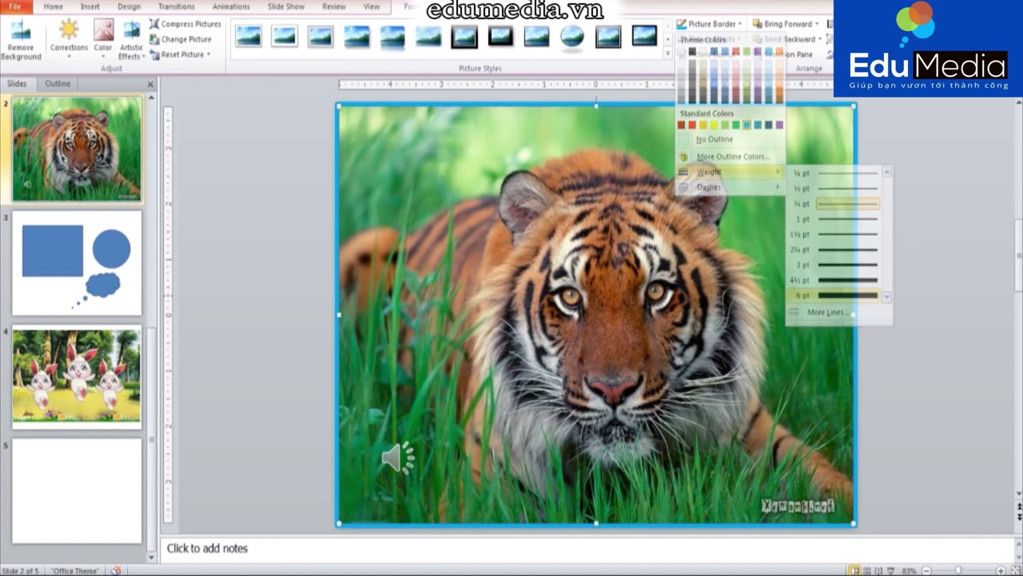
{"action": "left_click", "coordinate": [847, 295]}
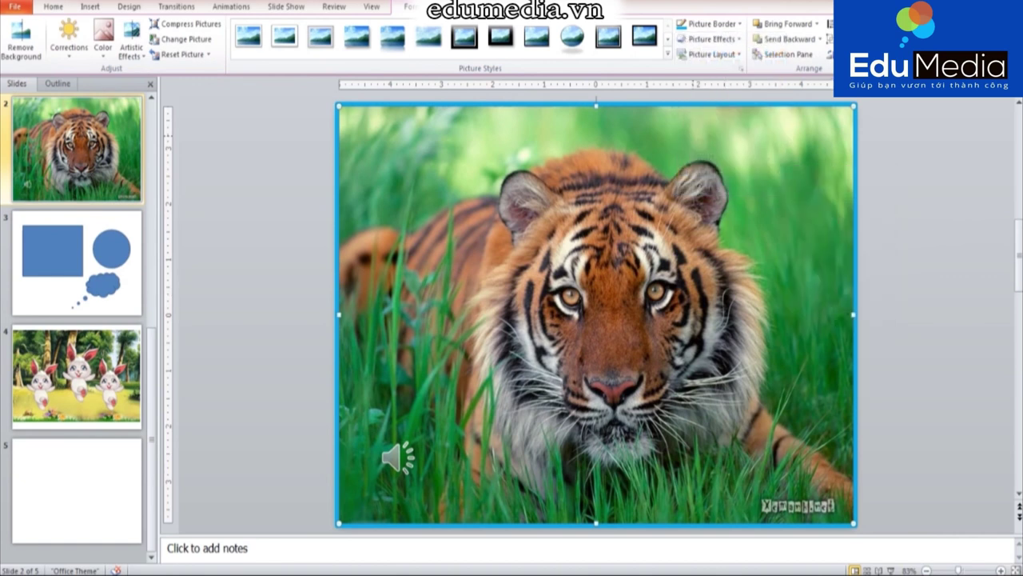
{"action": "left_click", "coordinate": [709, 38]}
{"action": "mouse_move", "coordinate": [718, 96]}
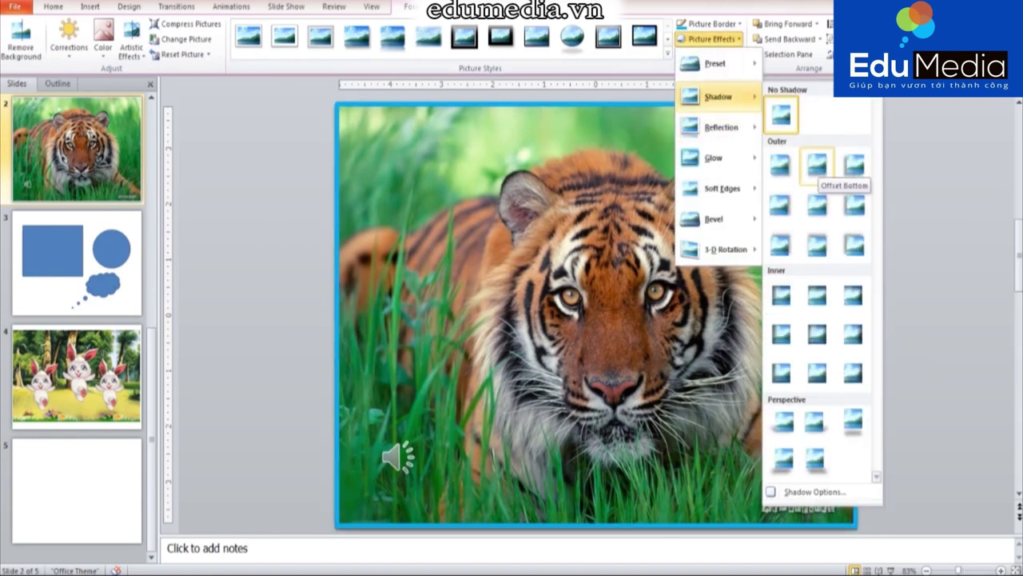
{"action": "left_click", "coordinate": [816, 166]}
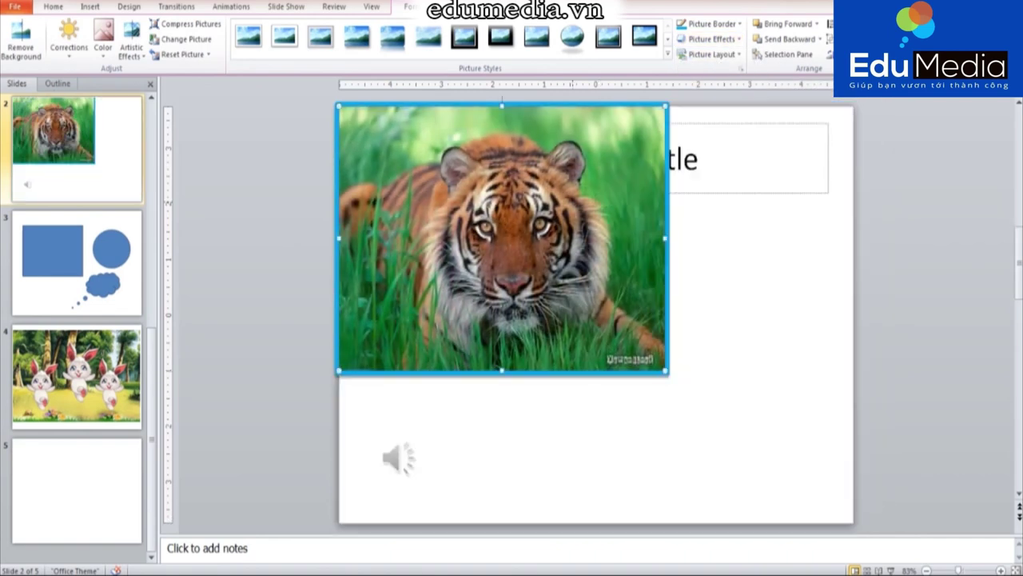
Step: Fine-tune the tiger photo's shadow distance, angle and transparency in the detailed shadow settings
{"action": "left_click_drag", "start_coordinate": [503, 239], "coordinate": [604, 284]}
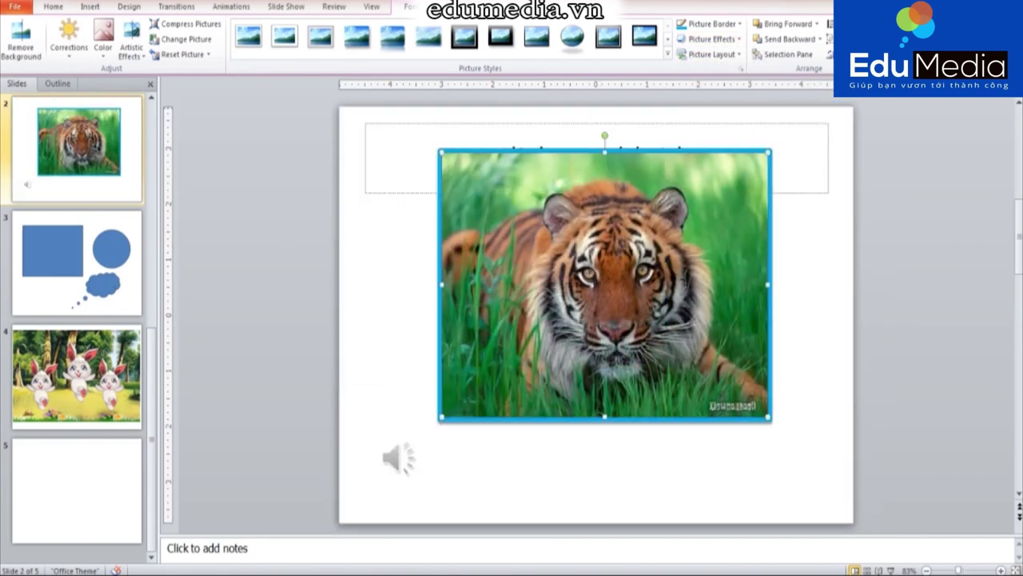
{"action": "left_click", "coordinate": [710, 38]}
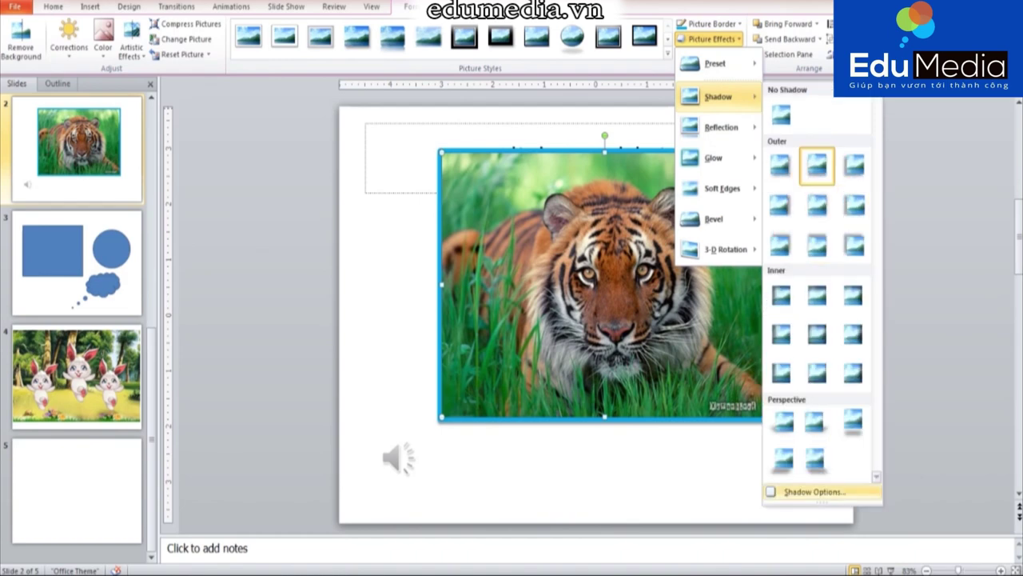
{"action": "left_click", "coordinate": [811, 492]}
{"action": "mouse_move", "coordinate": [720, 110]}
{"action": "left_mouse_down"}
{"action": "mouse_move", "coordinate": [61, 133]}
{"action": "mouse_move", "coordinate": [132, 98]}
{"action": "left_mouse_up"}
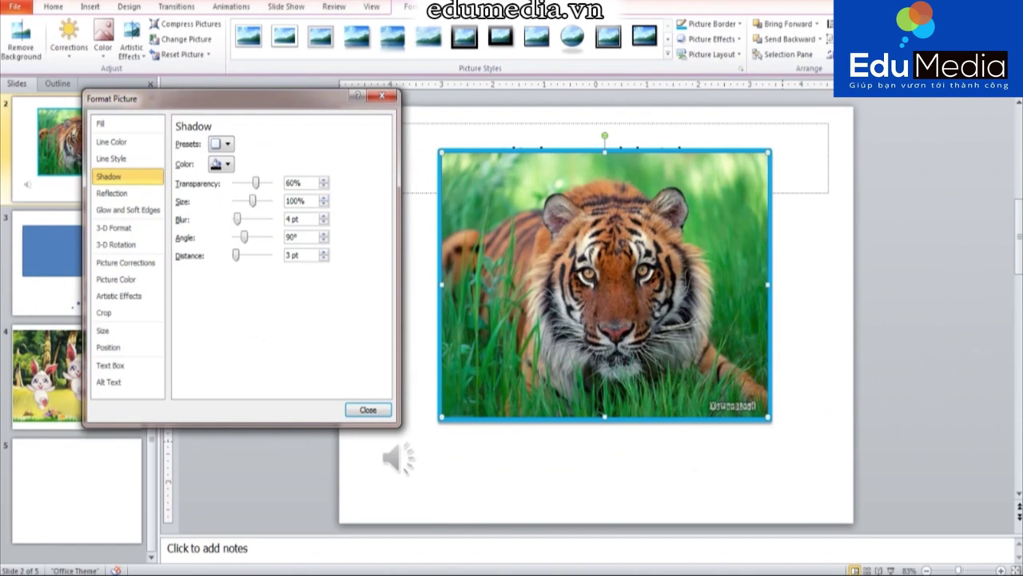
{"action": "mouse_move", "coordinate": [236, 255]}
{"action": "left_mouse_down"}
{"action": "mouse_move", "coordinate": [250, 255]}
{"action": "mouse_move", "coordinate": [246, 237]}
{"action": "left_mouse_up"}
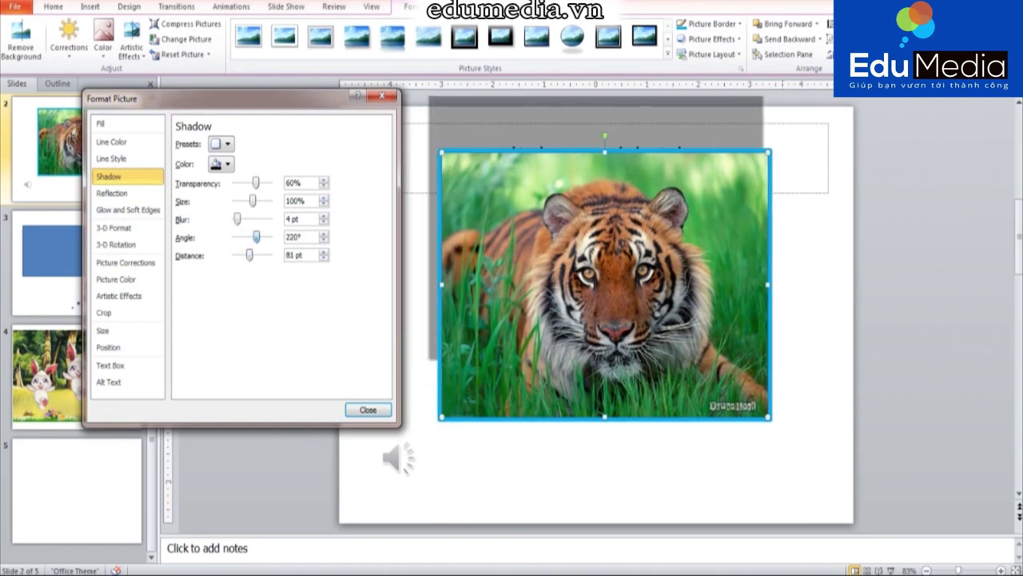
{"action": "left_click_drag", "start_coordinate": [246, 237], "coordinate": [251, 201]}
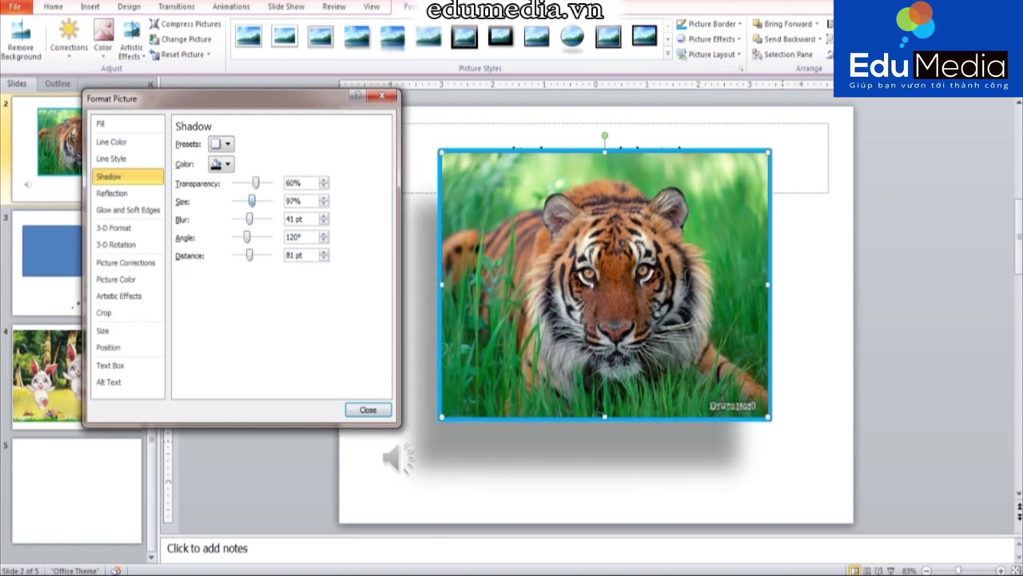
{"action": "mouse_move", "coordinate": [256, 183]}
{"action": "left_mouse_down"}
{"action": "mouse_move", "coordinate": [269, 183]}
{"action": "mouse_move", "coordinate": [235, 183]}
{"action": "mouse_move", "coordinate": [254, 183]}
{"action": "left_mouse_up"}
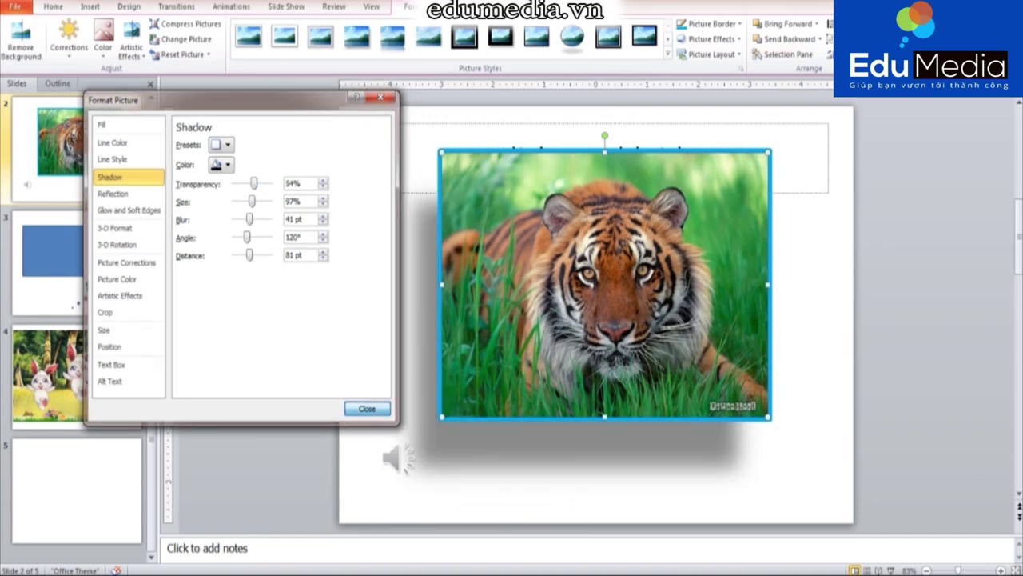
{"action": "key", "text": "Escape"}
{"action": "key", "text": "Escape"}
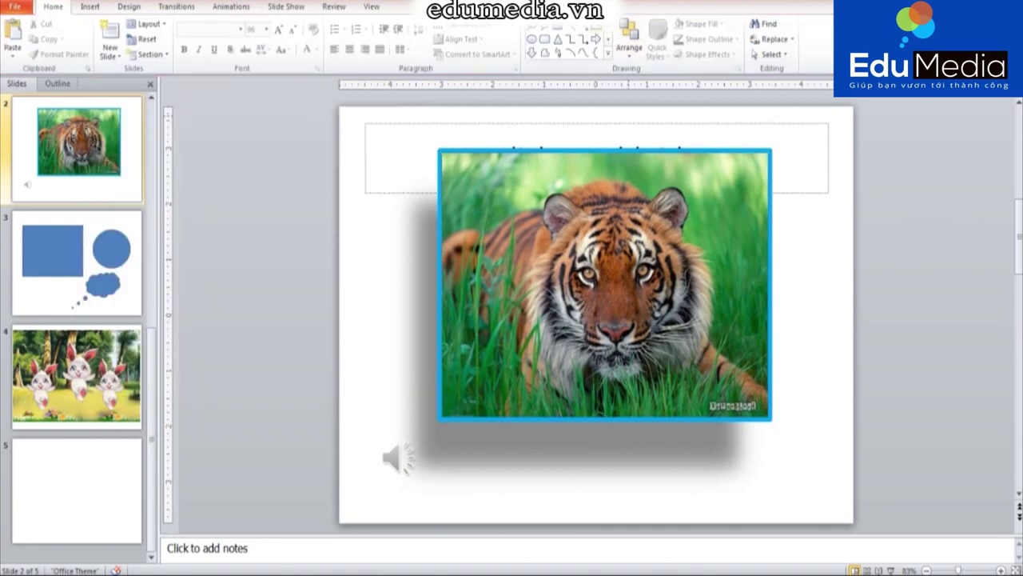
Step: Shrink the tiger photo and move it to the upper left of slide 2
{"action": "left_click", "coordinate": [605, 284]}
{"action": "left_click", "coordinate": [707, 38]}
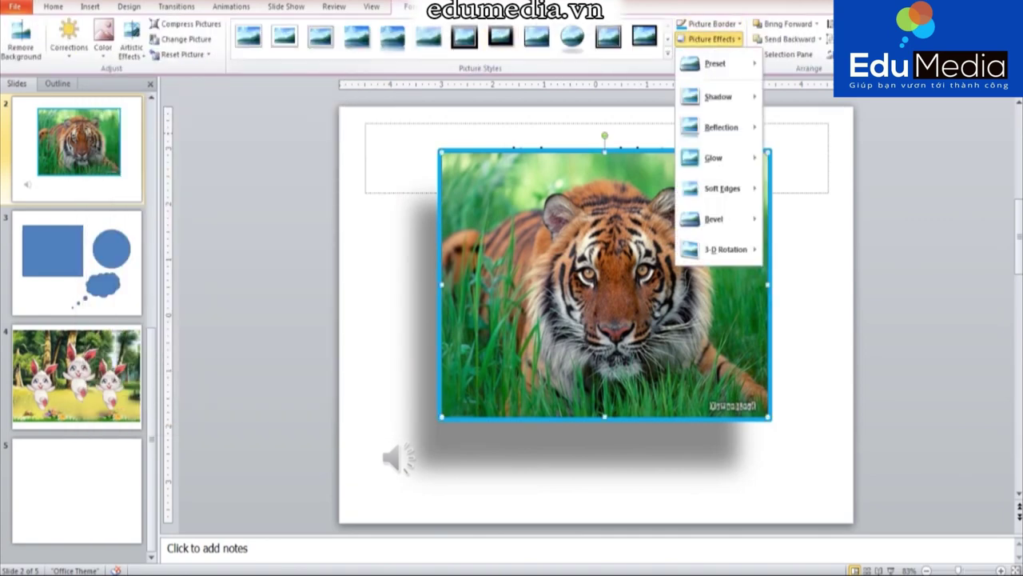
{"action": "left_click", "coordinate": [815, 386]}
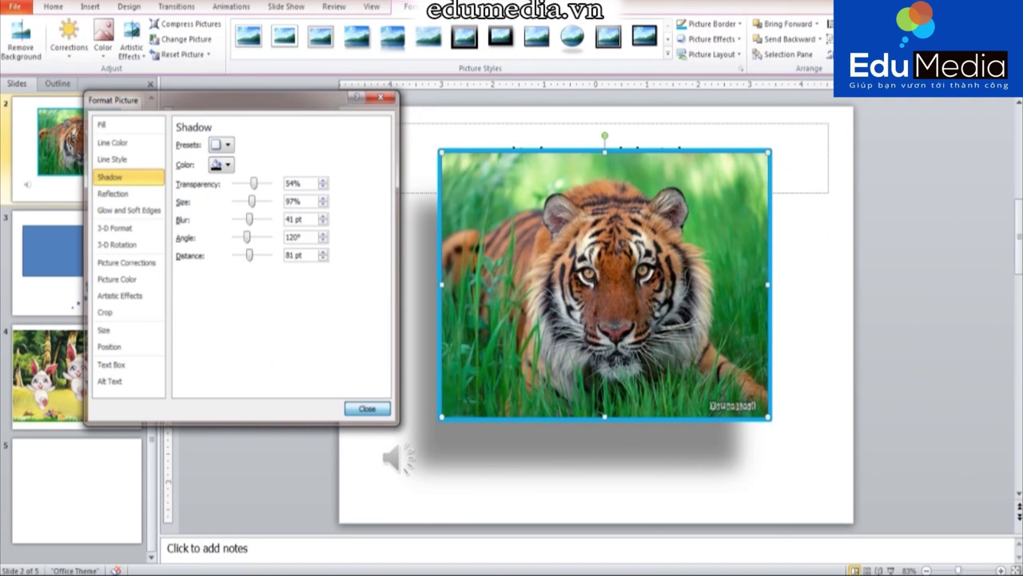
{"action": "key", "text": "Escape"}
{"action": "key", "text": "Escape"}
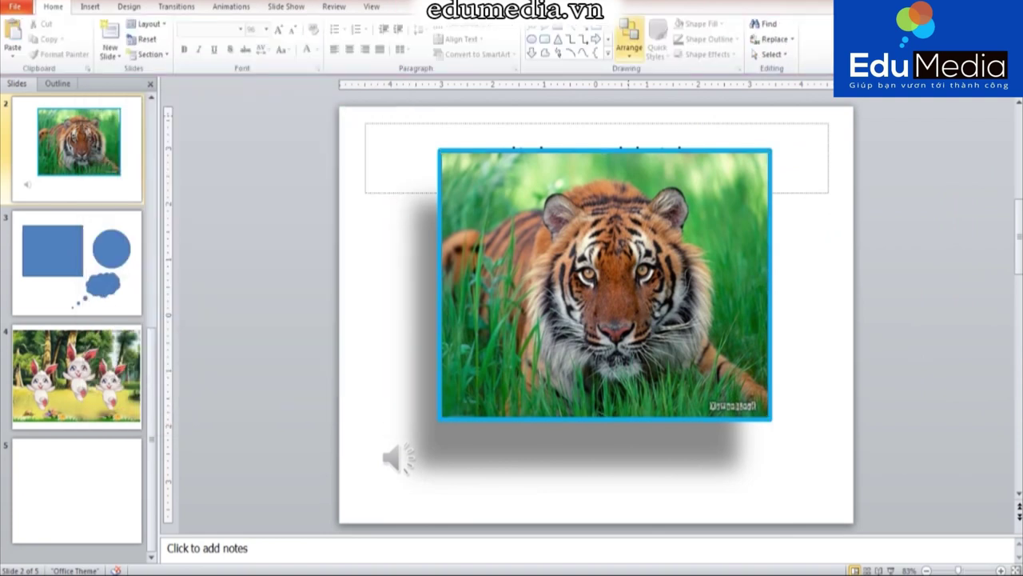
{"action": "left_click", "coordinate": [605, 284]}
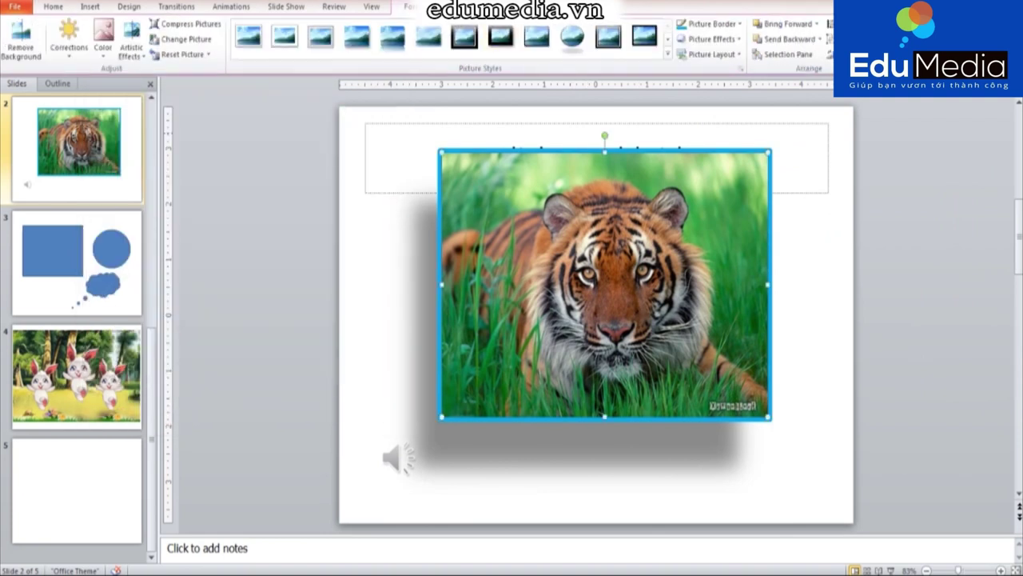
{"action": "left_click", "coordinate": [707, 38]}
{"action": "mouse_move", "coordinate": [720, 127]}
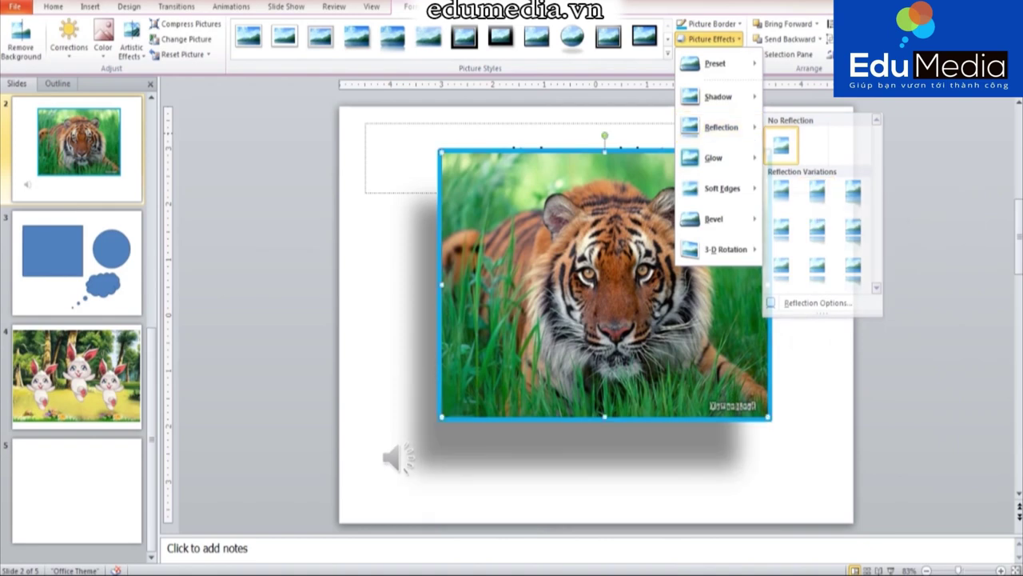
{"action": "key", "text": "Escape"}
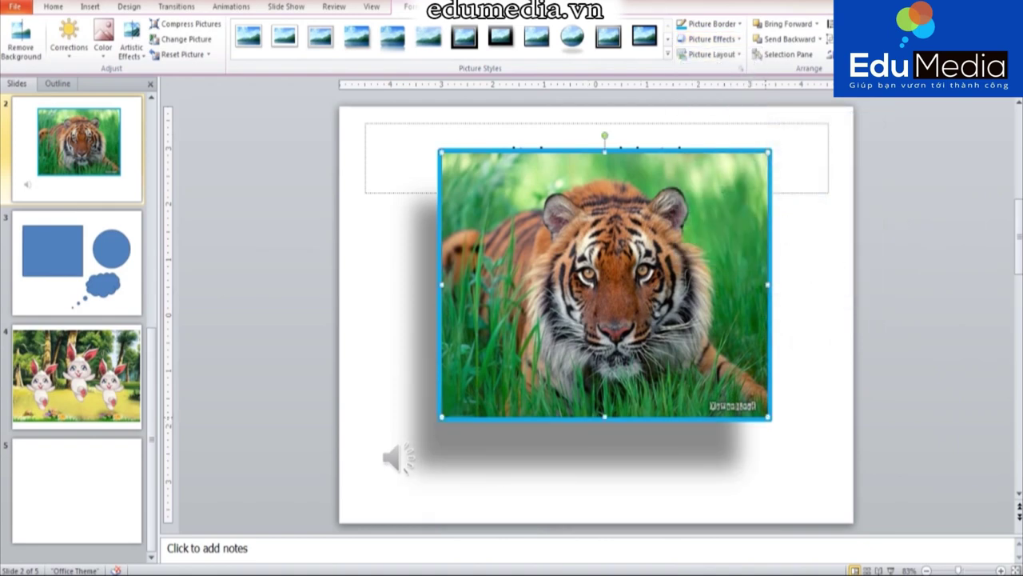
{"action": "left_click_drag", "start_coordinate": [768, 416], "coordinate": [692, 353]}
{"action": "left_click_drag", "start_coordinate": [527, 264], "coordinate": [442, 232]}
{"action": "mouse_move", "coordinate": [584, 244]}
{"action": "left_mouse_down"}
{"action": "mouse_move", "coordinate": [571, 245]}
{"action": "mouse_move", "coordinate": [594, 242]}
{"action": "left_mouse_up"}
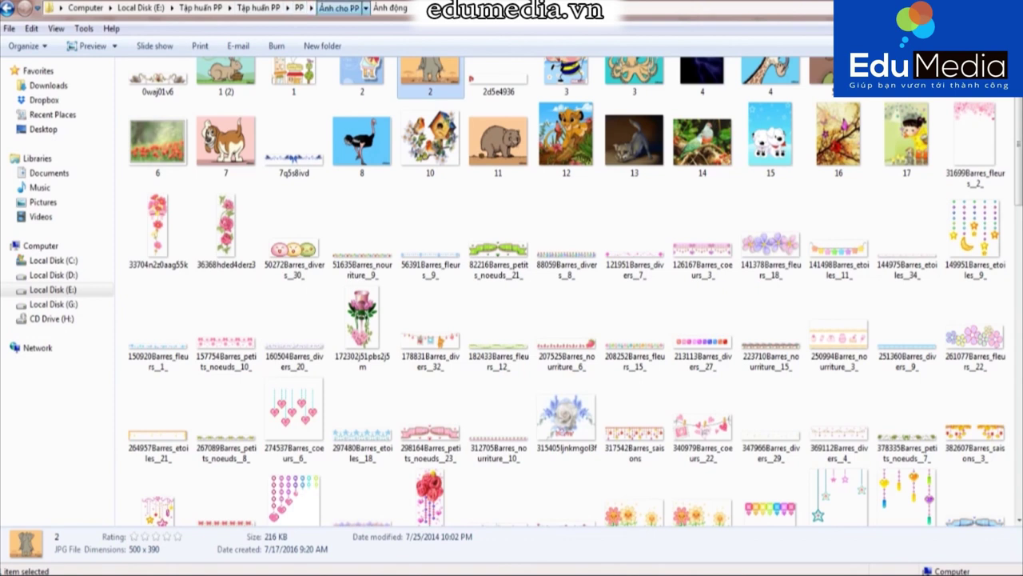
Step: Open PP > Bài tập > Ảnh bài tập and drag images 7, 8 and 9 to PowerPoint
{"action": "left_click", "coordinate": [338, 7]}
{"action": "left_click", "coordinate": [299, 7]}
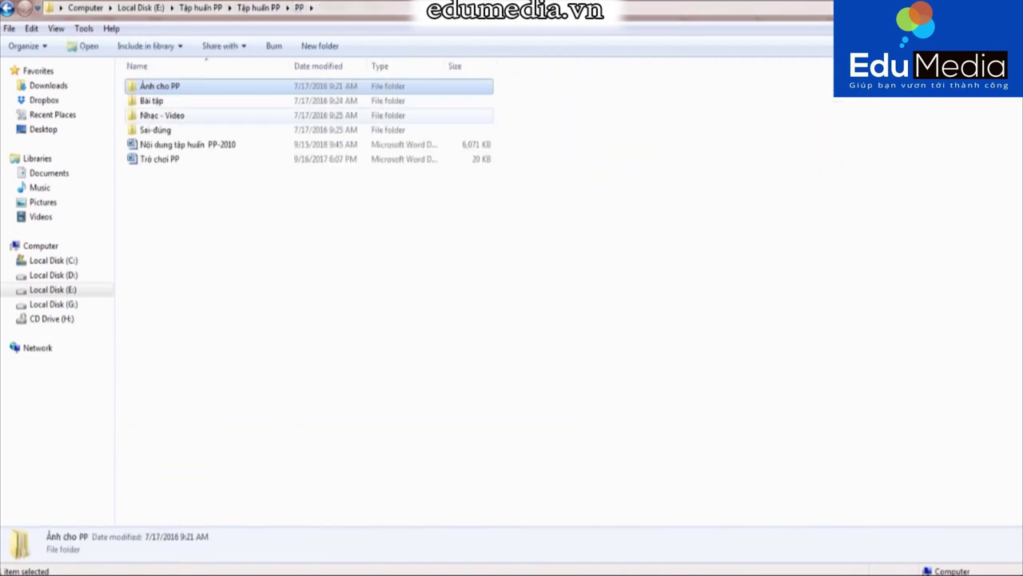
{"action": "double_click", "coordinate": [152, 101]}
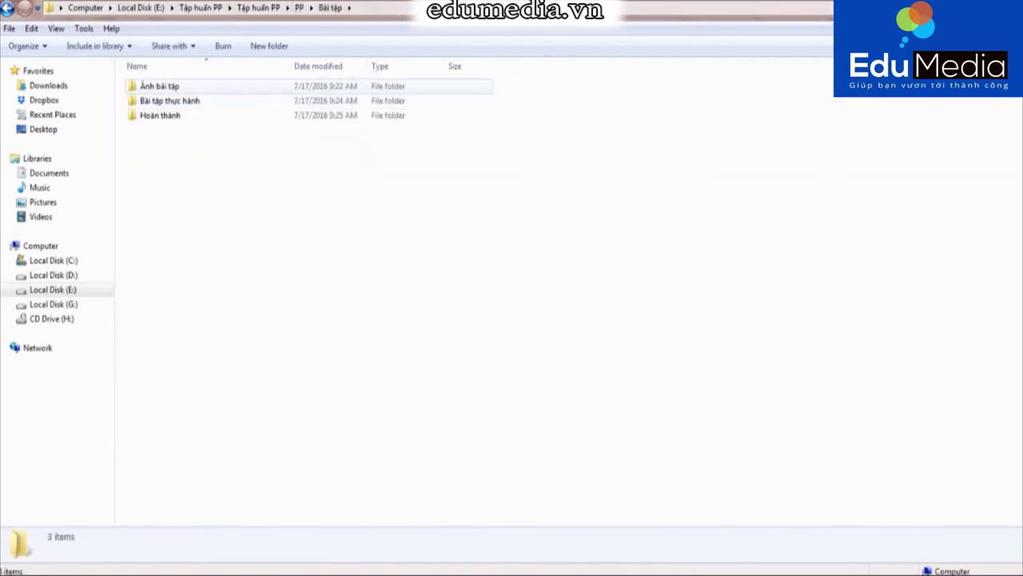
{"action": "double_click", "coordinate": [160, 85]}
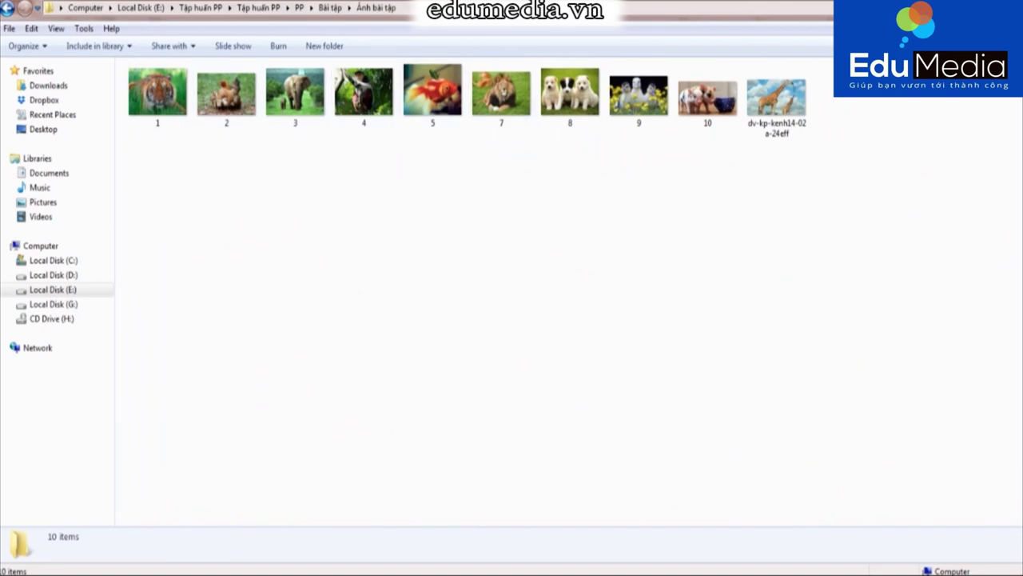
{"action": "left_click_drag", "start_coordinate": [617, 149], "coordinate": [470, 65]}
{"action": "left_click_drag", "start_coordinate": [568, 100], "coordinate": [425, 570]}
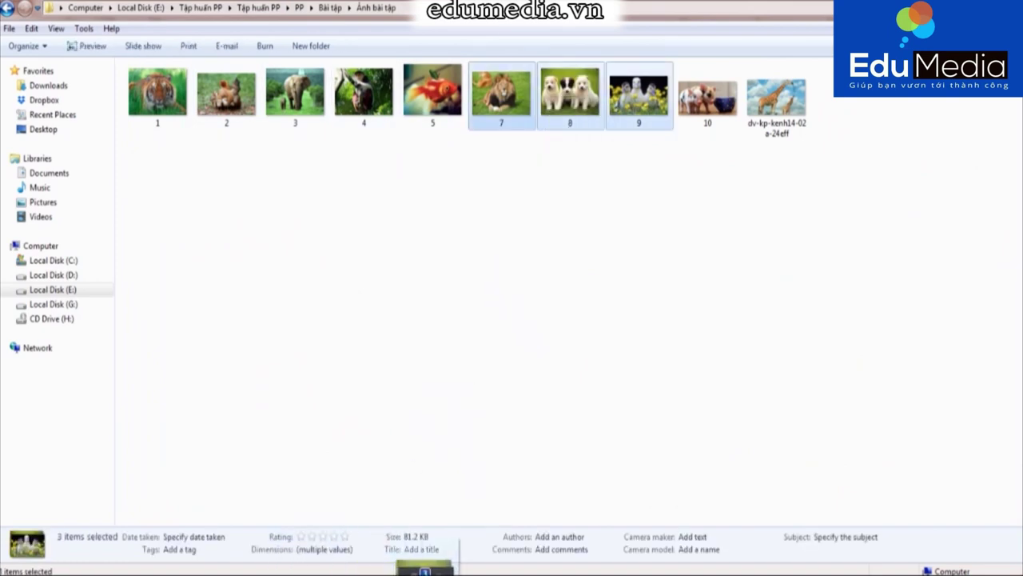
{"action": "mouse_move", "coordinate": [426, 570]}
{"action": "left_mouse_down"}
{"action": "mouse_move", "coordinate": [628, 523]}
{"action": "mouse_move", "coordinate": [815, 528]}
{"action": "left_mouse_up"}
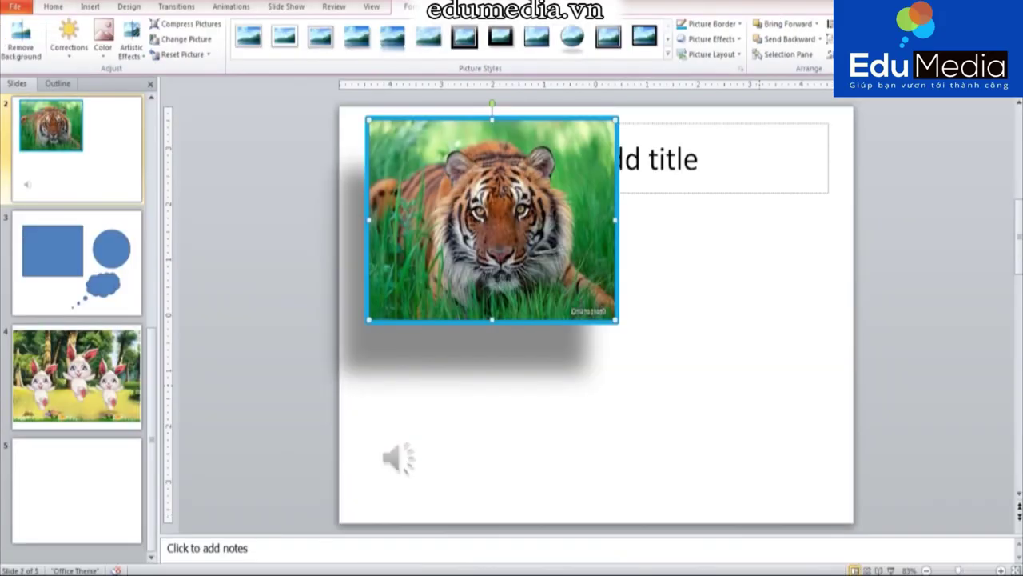
Step: Drop the lion, puppy and duckling photos onto slide 2, shrinking and roughly positioning them
{"action": "mouse_move", "coordinate": [759, 383]}
{"action": "left_mouse_down"}
{"action": "mouse_move", "coordinate": [788, 248]}
{"action": "mouse_move", "coordinate": [593, 419]}
{"action": "left_mouse_up"}
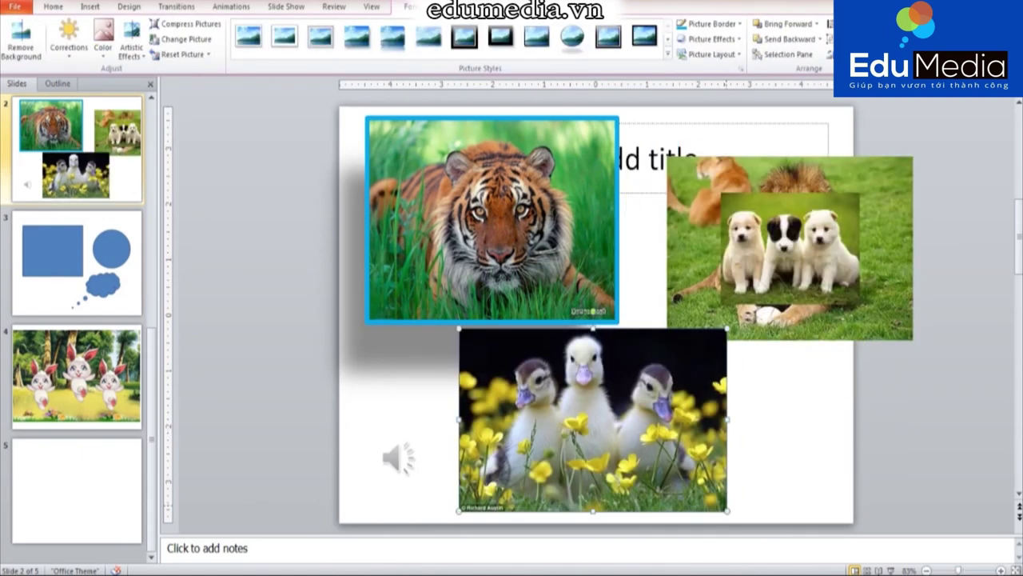
{"action": "left_click_drag", "start_coordinate": [727, 511], "coordinate": [649, 457]}
{"action": "left_click_drag", "start_coordinate": [554, 392], "coordinate": [563, 434]}
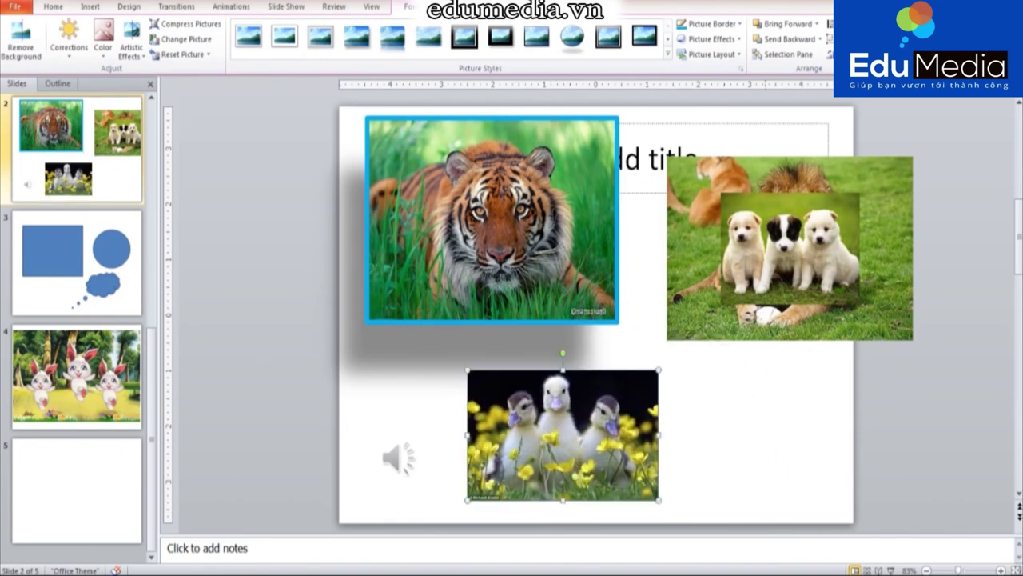
{"action": "left_click_drag", "start_coordinate": [790, 248], "coordinate": [763, 444]}
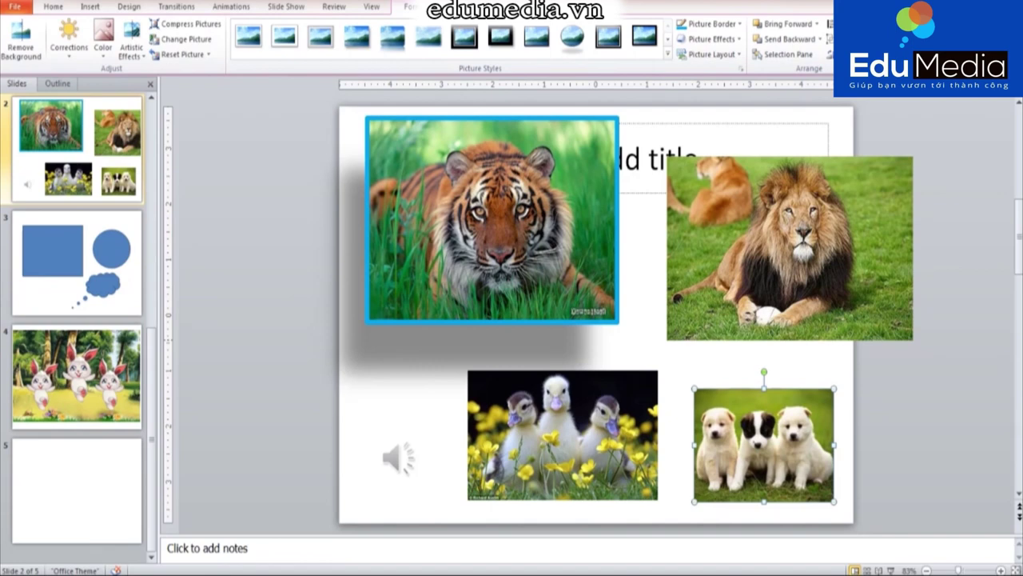
{"action": "left_click", "coordinate": [790, 249]}
{"action": "left_click_drag", "start_coordinate": [790, 248], "coordinate": [750, 287]}
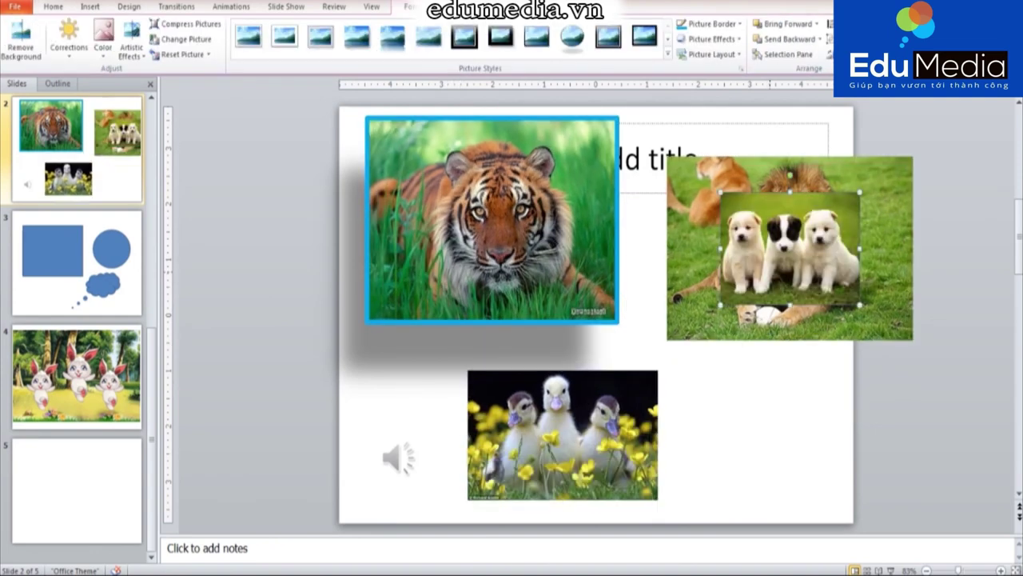
{"action": "mouse_move", "coordinate": [790, 249]}
{"action": "left_mouse_down"}
{"action": "mouse_move", "coordinate": [784, 437]}
{"action": "mouse_move", "coordinate": [765, 446]}
{"action": "left_mouse_up"}
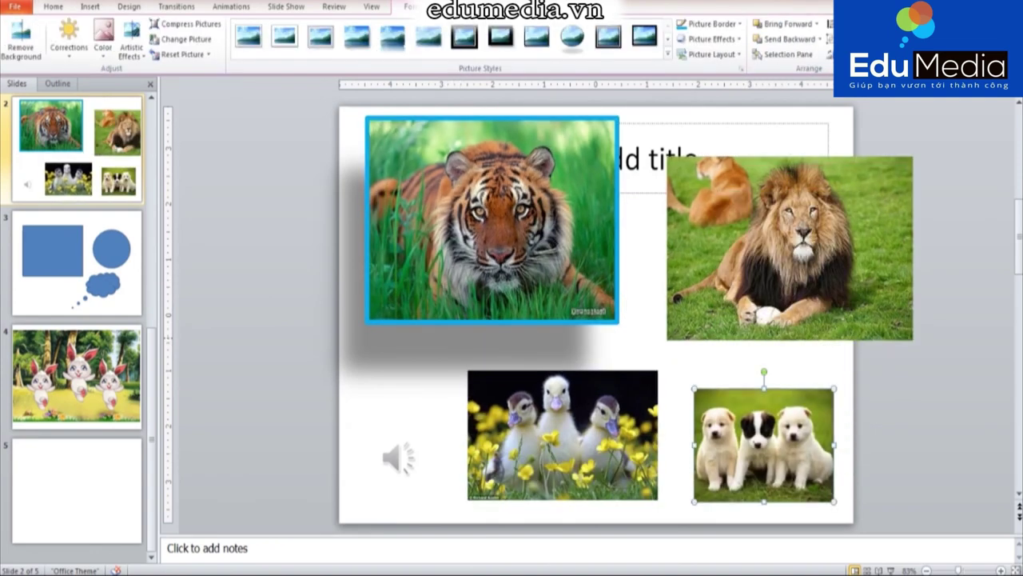
{"action": "left_click", "coordinate": [790, 248]}
{"action": "left_click_drag", "start_coordinate": [914, 340], "coordinate": [885, 319]}
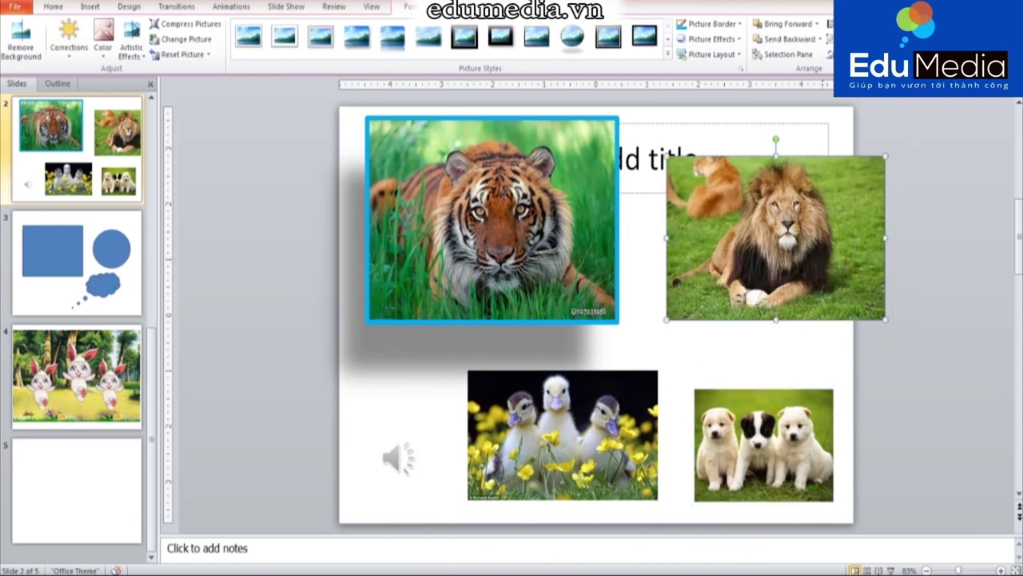
{"action": "mouse_move", "coordinate": [792, 240]}
{"action": "left_mouse_down"}
{"action": "mouse_move", "coordinate": [760, 243]}
{"action": "mouse_move", "coordinate": [752, 277]}
{"action": "left_mouse_up"}
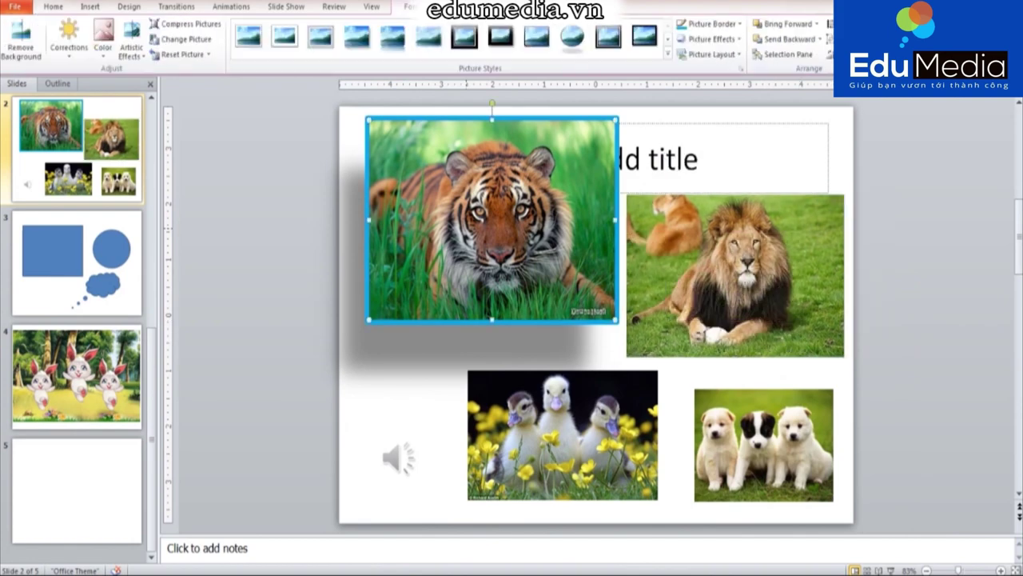
Step: Align the tiger, ducks, puppies and lion photos into a tidy two-by-two grid
{"action": "left_click_drag", "start_coordinate": [491, 220], "coordinate": [479, 220]}
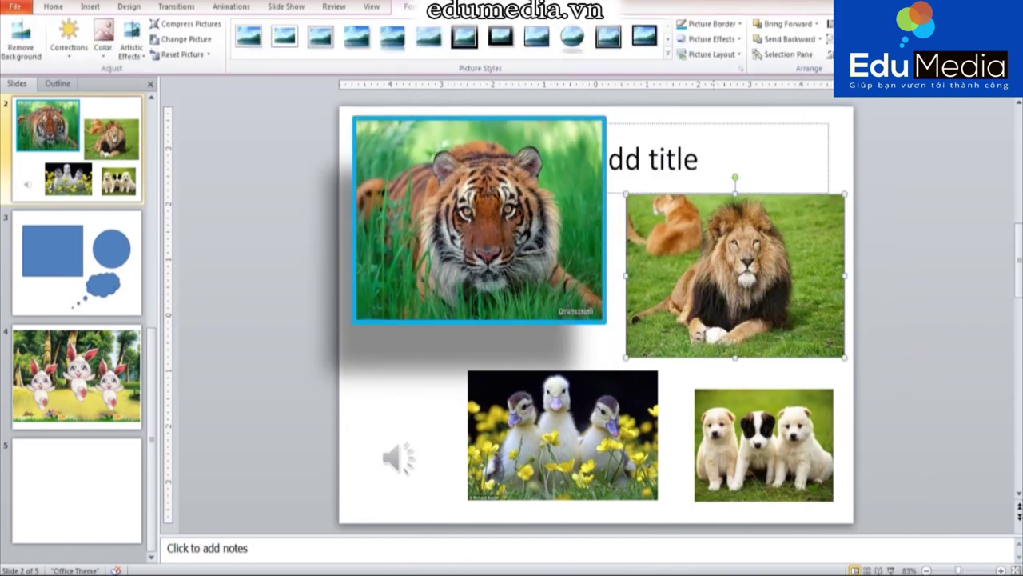
{"action": "left_click_drag", "start_coordinate": [560, 432], "coordinate": [466, 431]}
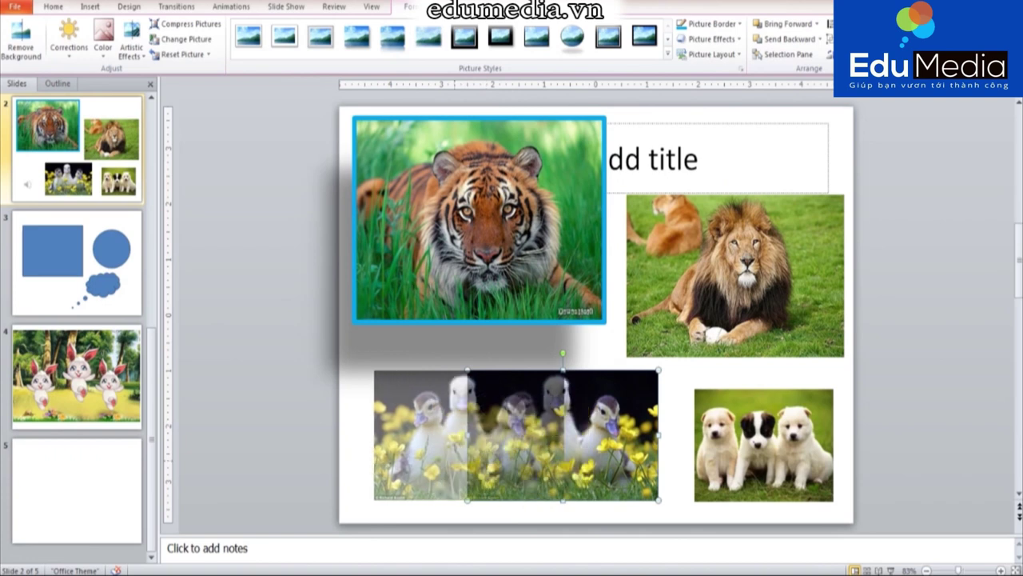
{"action": "left_click_drag", "start_coordinate": [763, 446], "coordinate": [651, 440]}
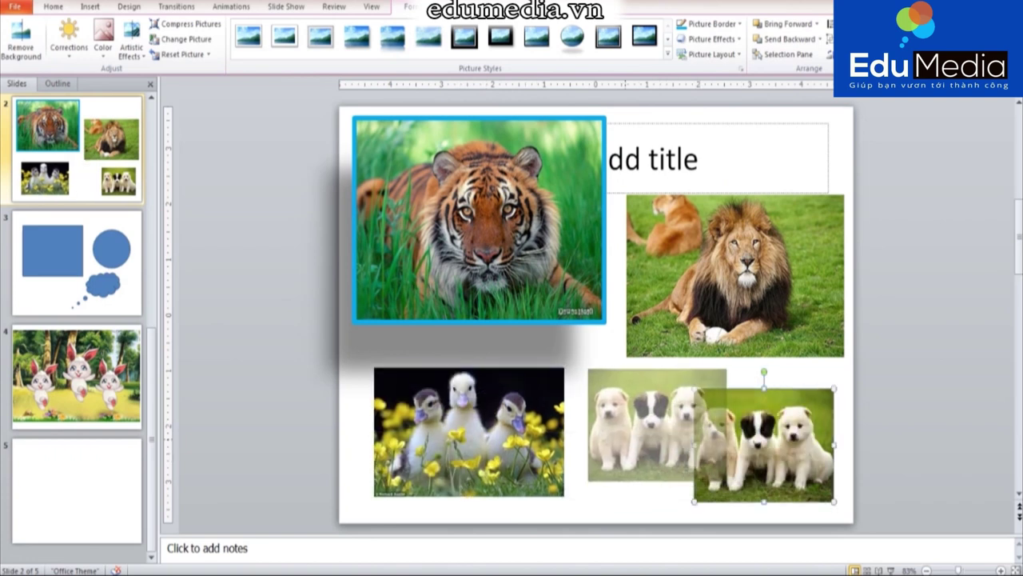
{"action": "left_click_drag", "start_coordinate": [722, 497], "coordinate": [763, 529]}
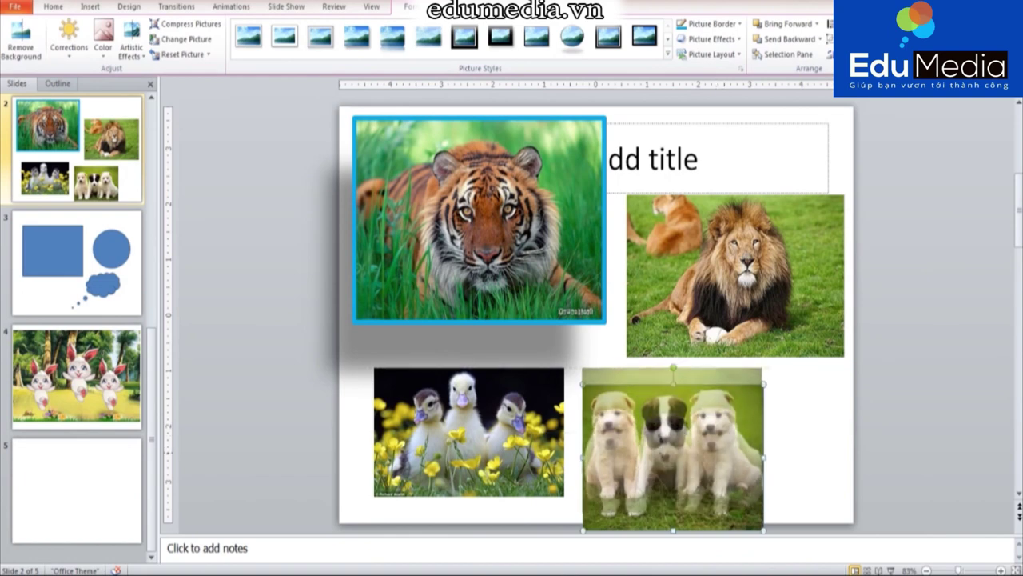
{"action": "left_click_drag", "start_coordinate": [763, 529], "coordinate": [763, 505]}
{"action": "left_click_drag", "start_coordinate": [735, 276], "coordinate": [726, 261]}
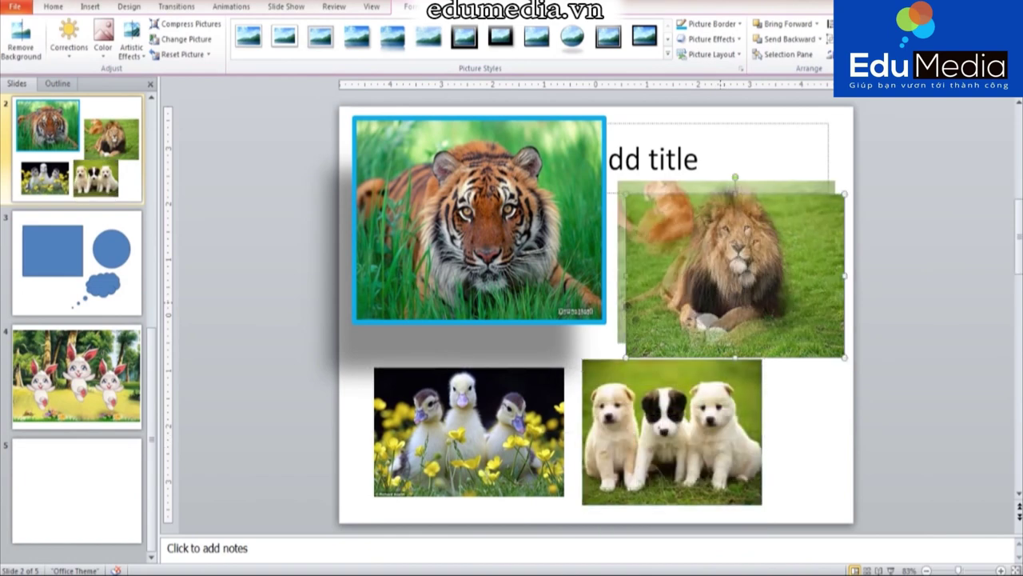
{"action": "left_click_drag", "start_coordinate": [686, 407], "coordinate": [696, 408]}
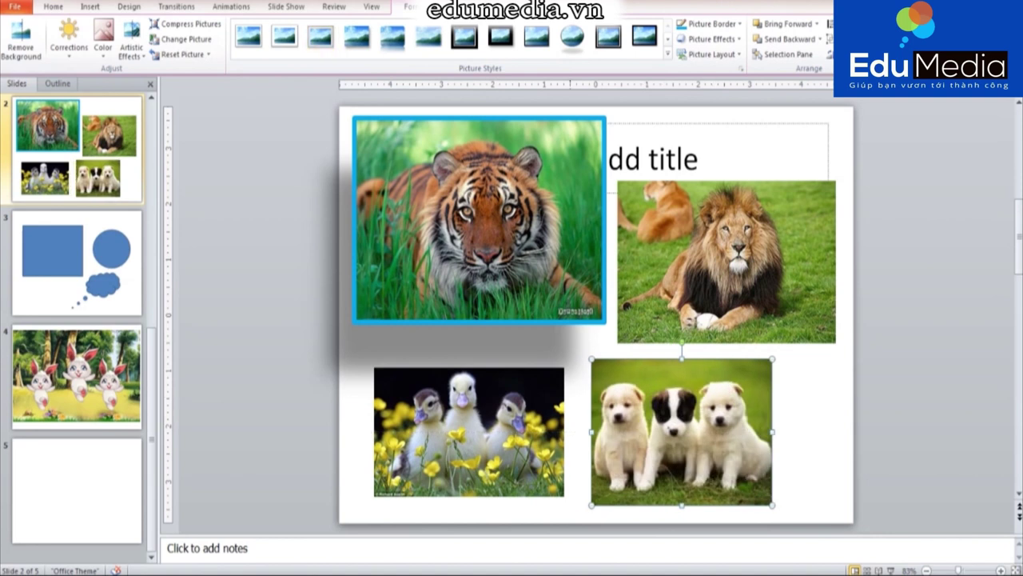
{"action": "left_click", "coordinate": [726, 264]}
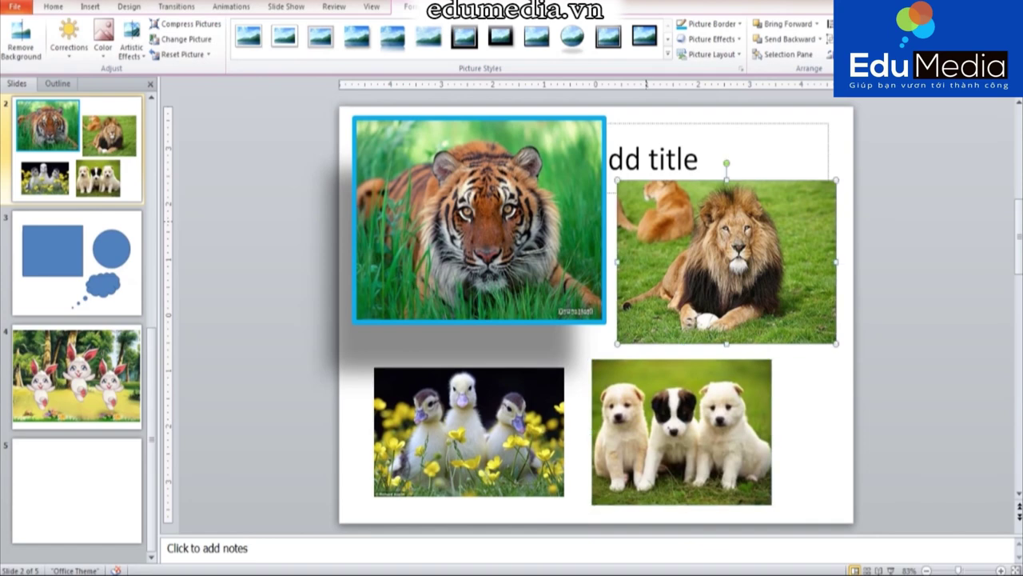
Step: Add a reflection to the lion photo and a reddish glow to the puppies photo
{"action": "left_click", "coordinate": [710, 38]}
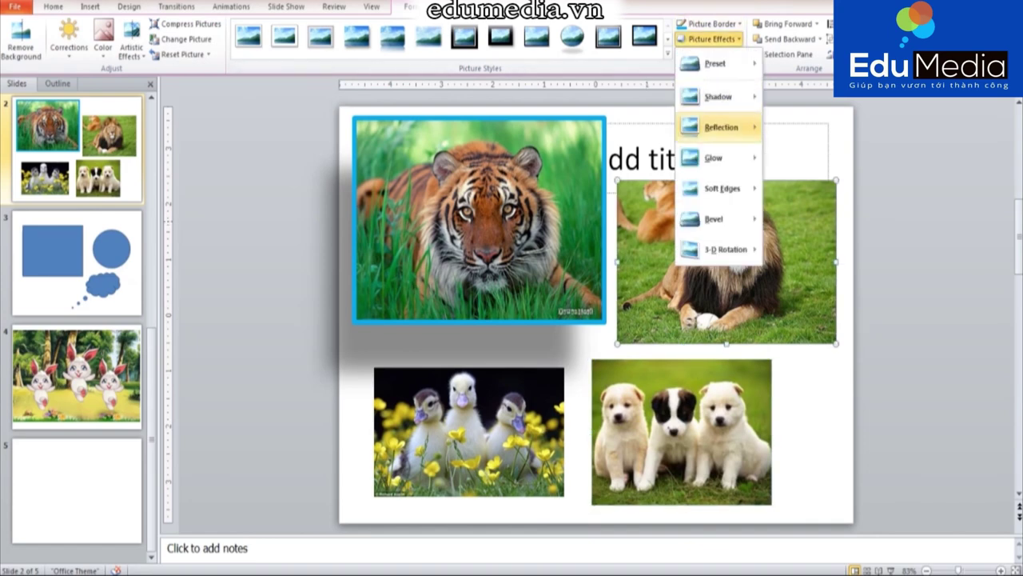
{"action": "left_click", "coordinate": [781, 191]}
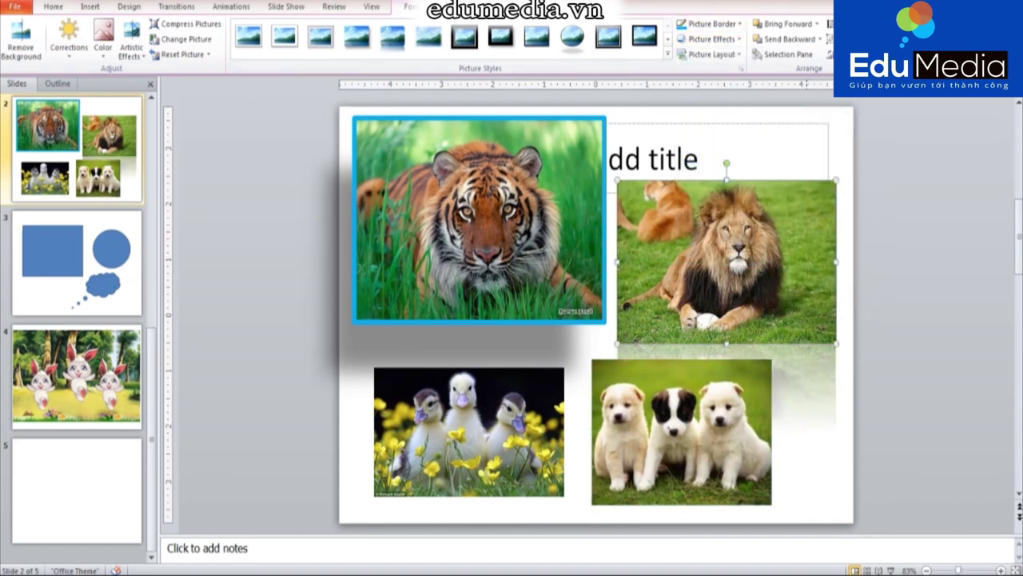
{"action": "left_click_drag", "start_coordinate": [681, 431], "coordinate": [464, 459]}
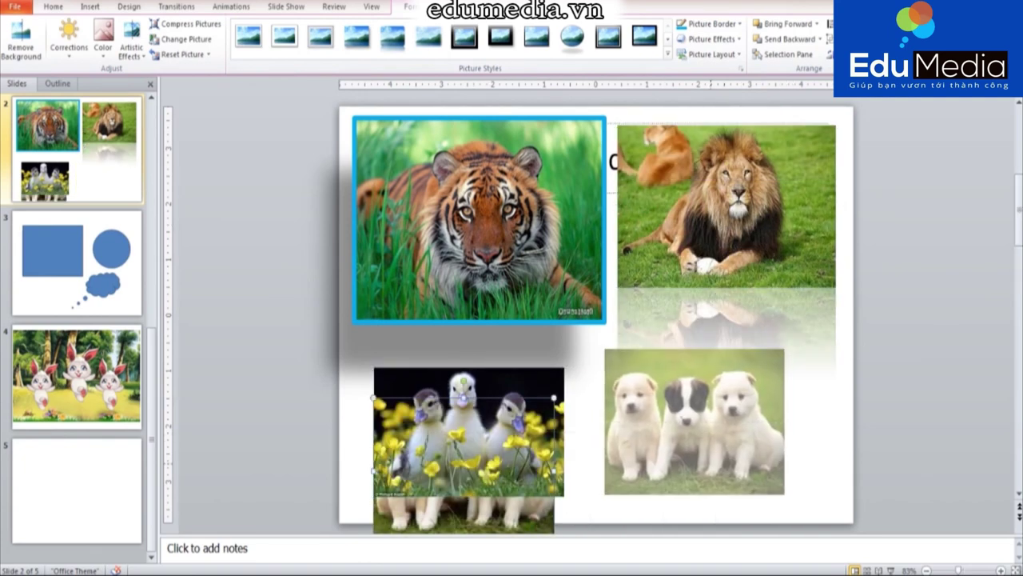
{"action": "left_click_drag", "start_coordinate": [464, 459], "coordinate": [695, 420]}
{"action": "left_click", "coordinate": [710, 38]}
{"action": "mouse_move", "coordinate": [714, 157]}
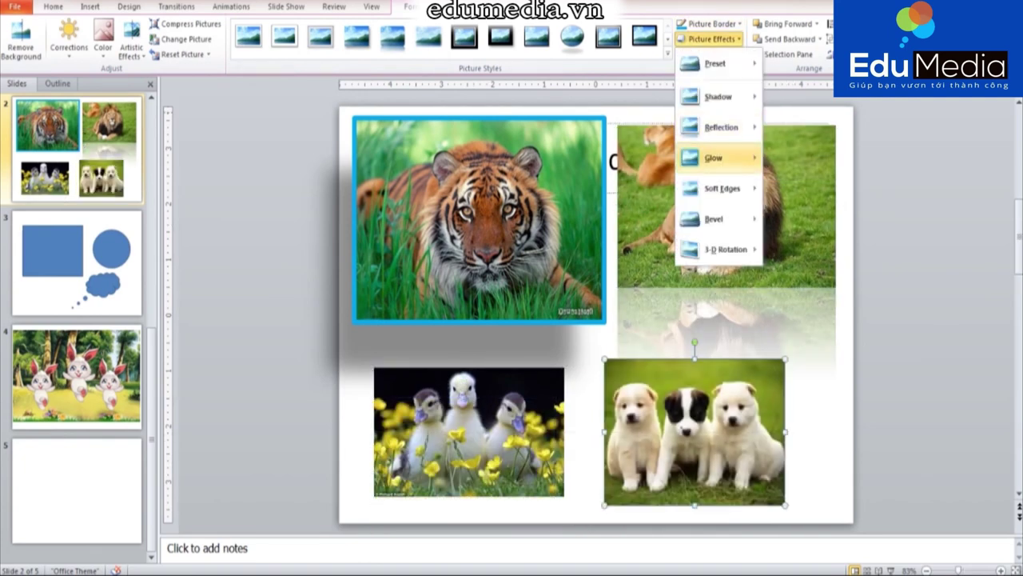
{"action": "left_click", "coordinate": [816, 266]}
Step: Tilt the ducks photo with a Parallel 3-D Rotation, then deselect to view the result
{"action": "left_click", "coordinate": [468, 432]}
{"action": "left_click", "coordinate": [710, 38]}
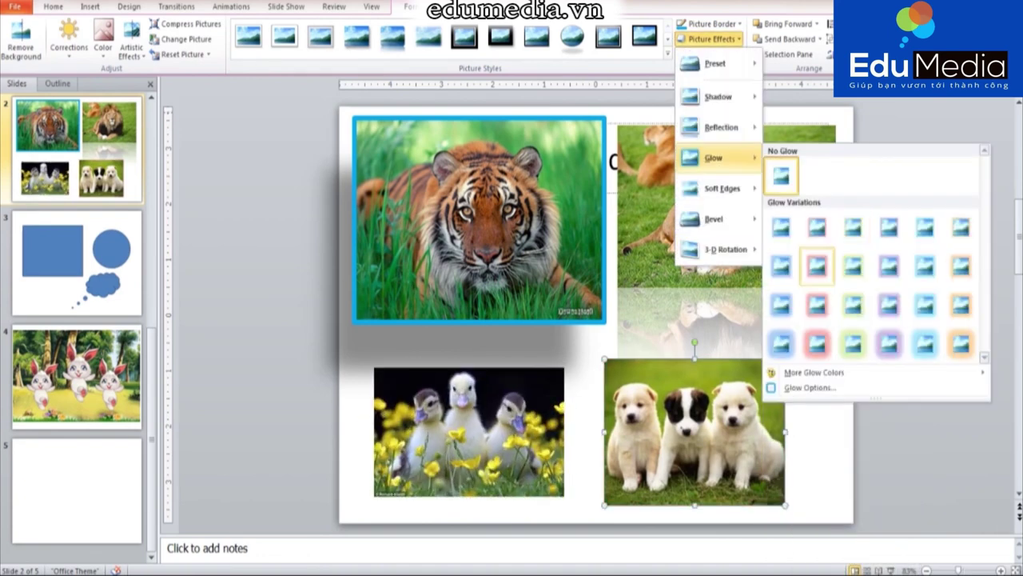
{"action": "left_click", "coordinate": [468, 431]}
{"action": "left_click", "coordinate": [709, 38]}
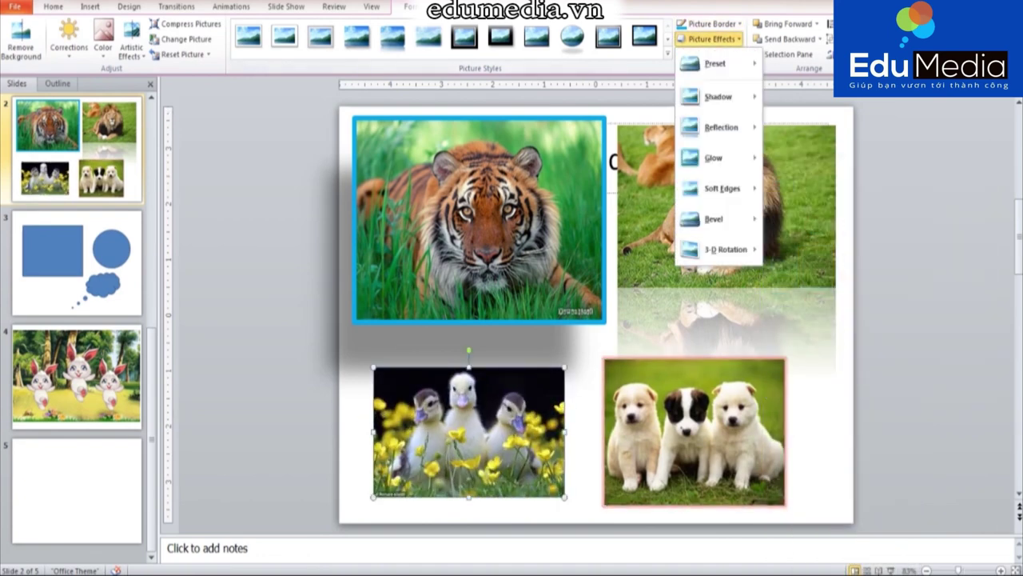
{"action": "mouse_move", "coordinate": [720, 249]}
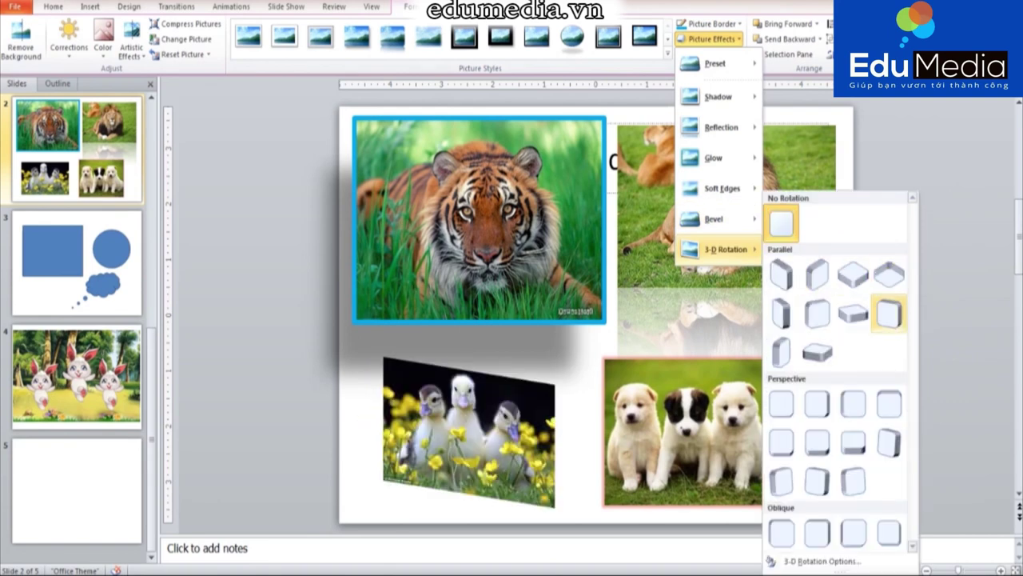
{"action": "left_click", "coordinate": [888, 314]}
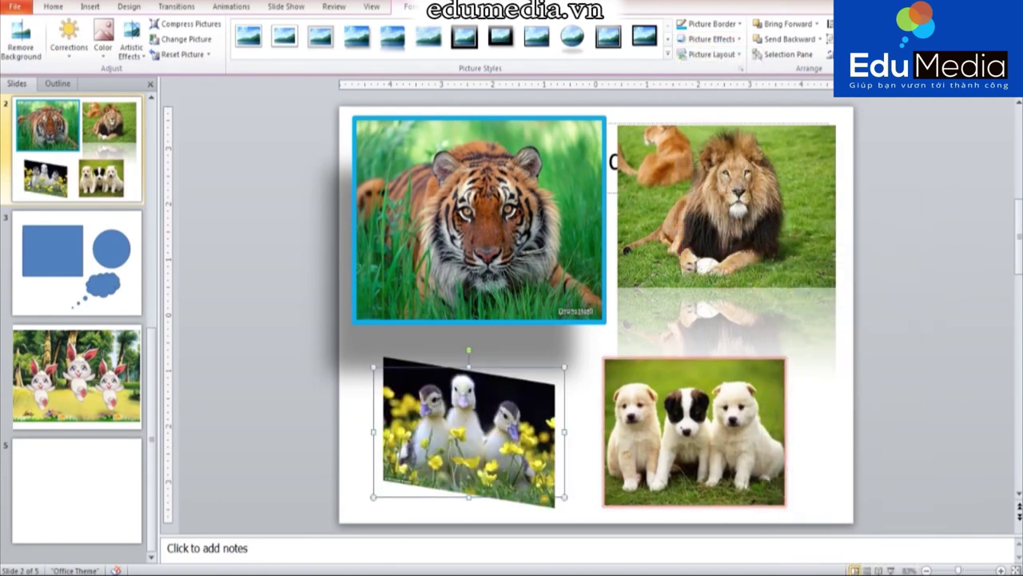
{"action": "key", "text": "Escape"}
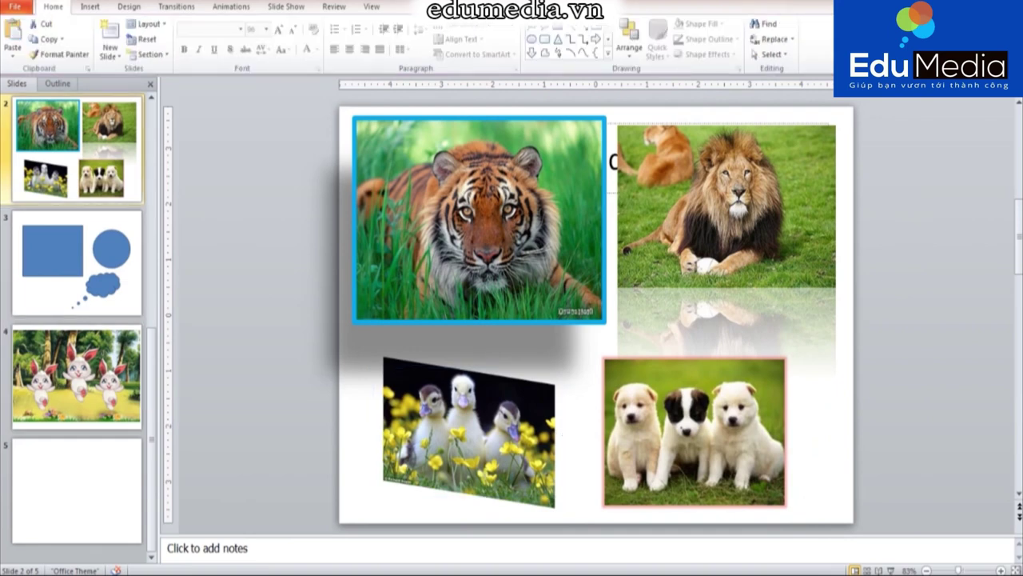
Step: Insert a new Title and Content slide 3 after the photo slide with Ctrl+M
{"action": "key", "text": "ctrl+m"}
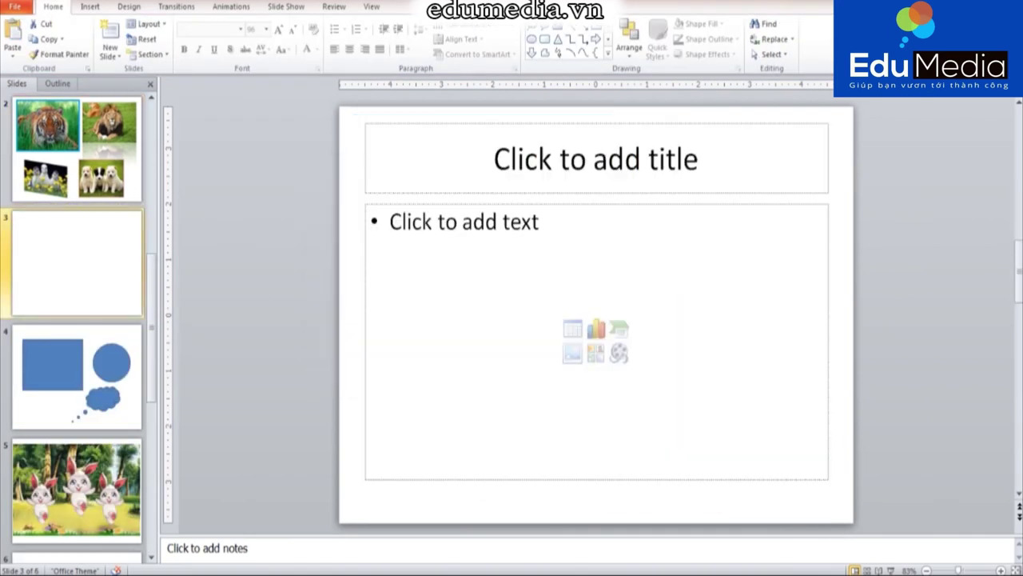
{"action": "left_click", "coordinate": [89, 6]}
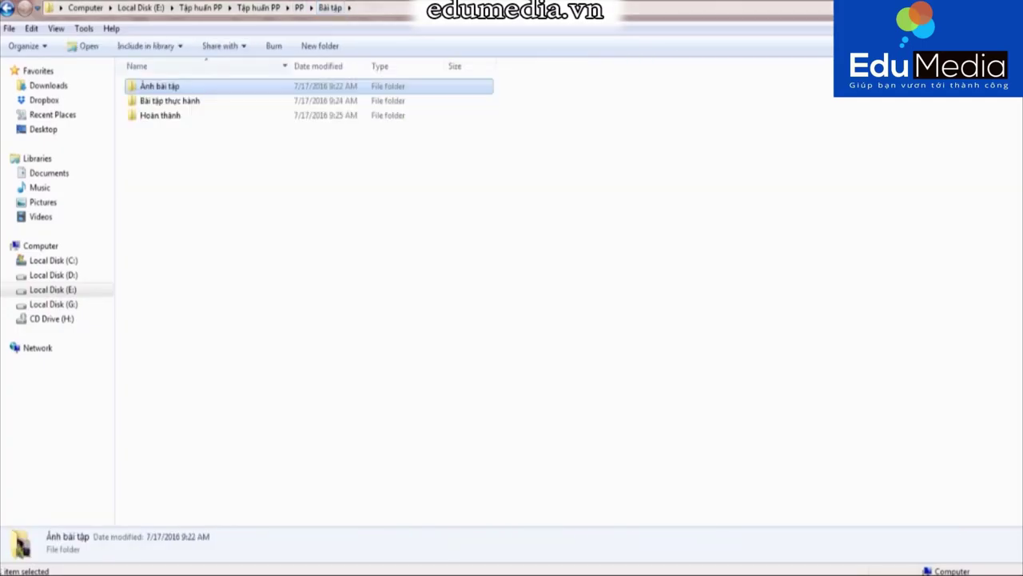
Step: Go to Ảnh cho PP > Ảnh động, select wombat image 11, and drag it to Bai 2
{"action": "key", "text": "BackSpace"}
{"action": "key", "text": "Up"}
{"action": "key", "text": "Return"}
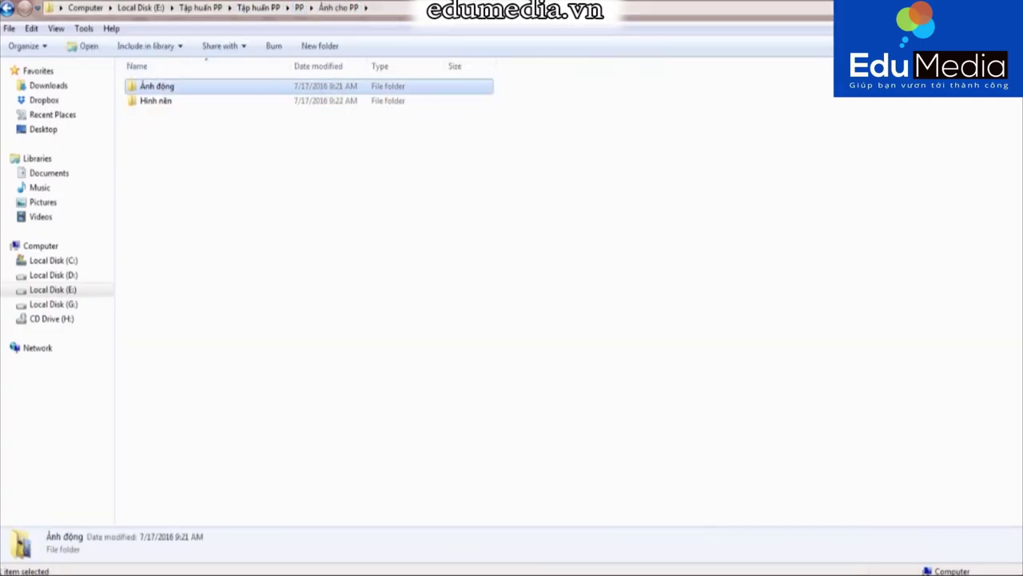
{"action": "key", "text": "Return"}
{"action": "key", "text": "Right"}
{"action": "key", "text": "Right"}
{"action": "key", "text": "Right"}
{"action": "key", "text": "Down"}
{"action": "key", "text": "Right"}
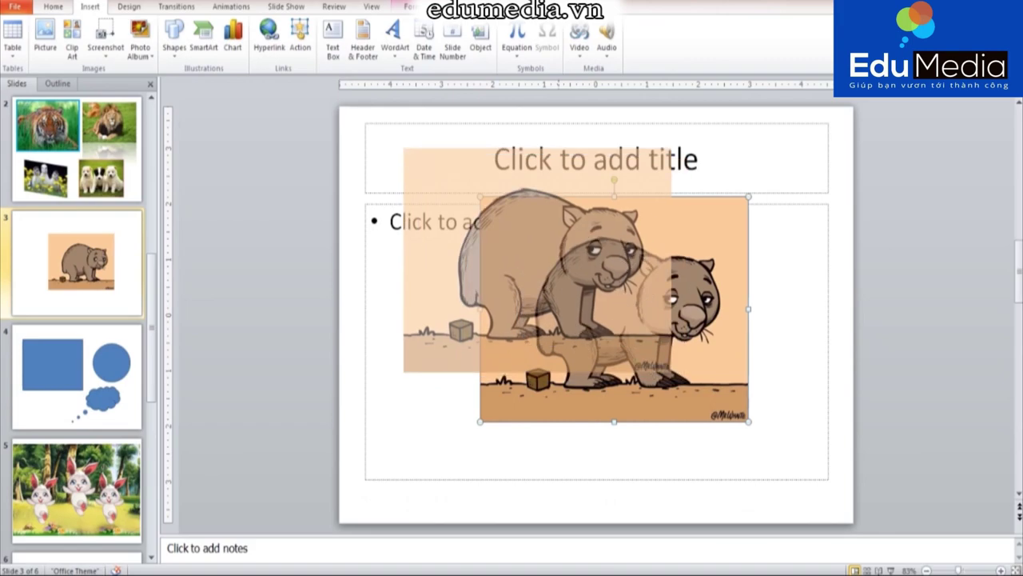
{"action": "left_click_drag", "start_coordinate": [840, 543], "coordinate": [608, 360]}
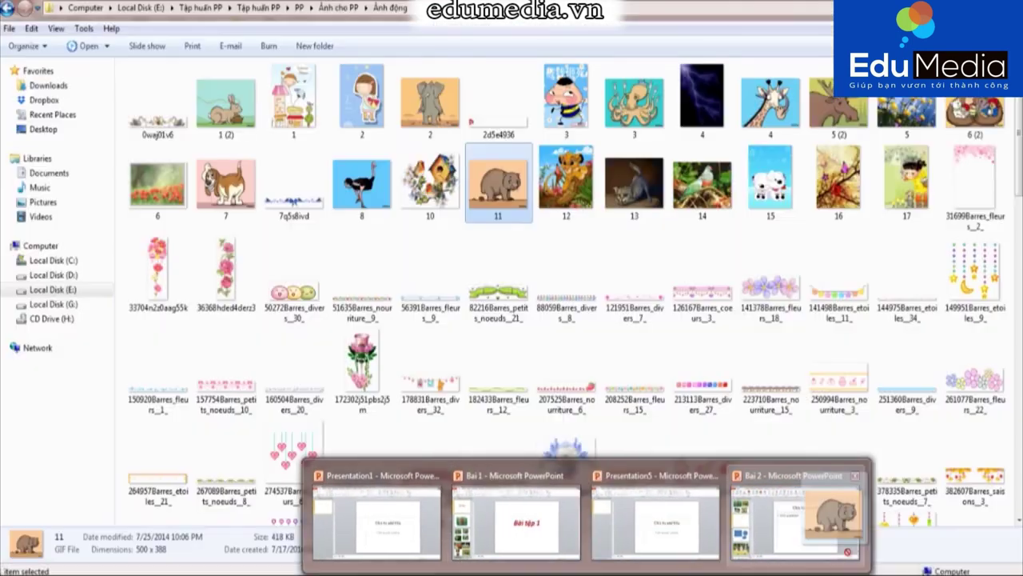
Step: Paste the wombat picture onto slide 3 of Bai 2 and stretch it across the whole slide
{"action": "left_click", "coordinate": [799, 511]}
{"action": "key", "text": "ctrl+v"}
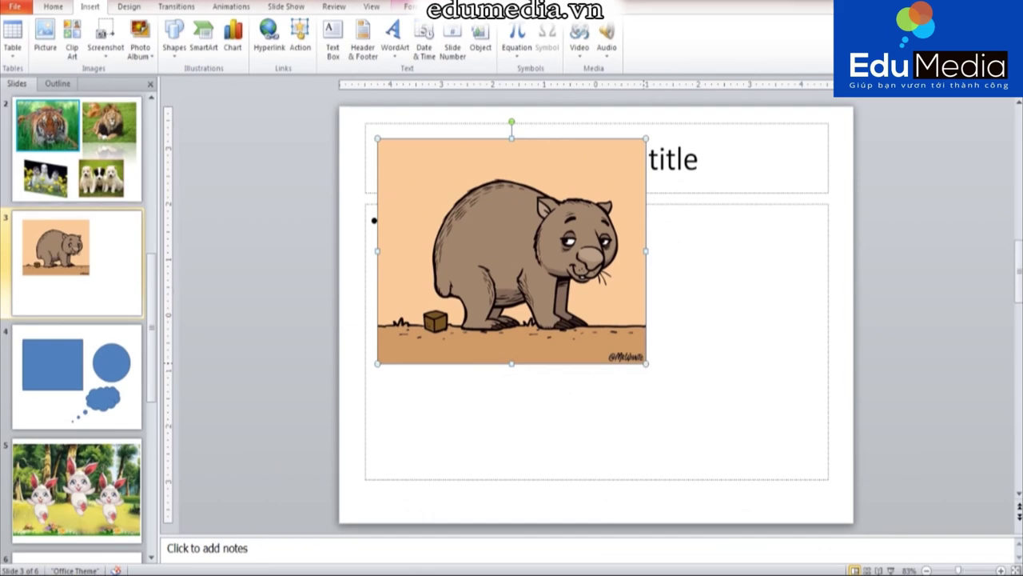
{"action": "left_click_drag", "start_coordinate": [646, 363], "coordinate": [832, 520]}
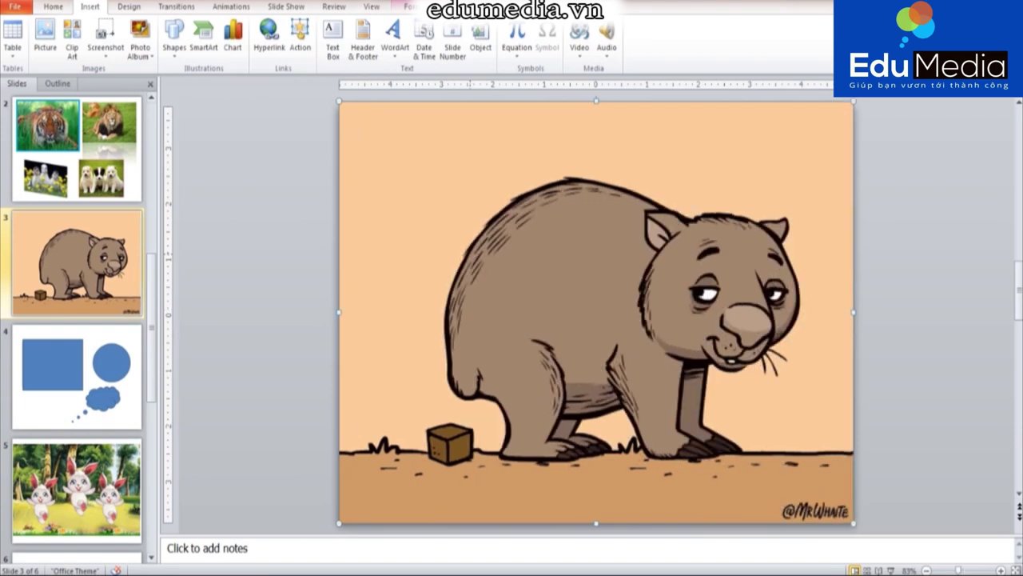
{"action": "left_click", "coordinate": [411, 6]}
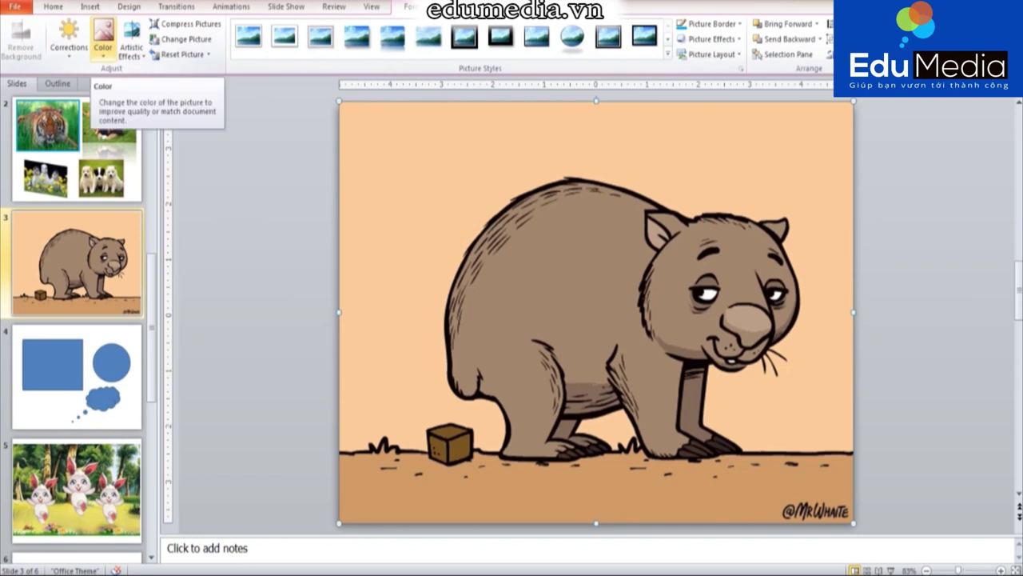
Step: Apply Set Transparent Color to the wombat's peach background so the white slide shows through
{"action": "left_click", "coordinate": [102, 40]}
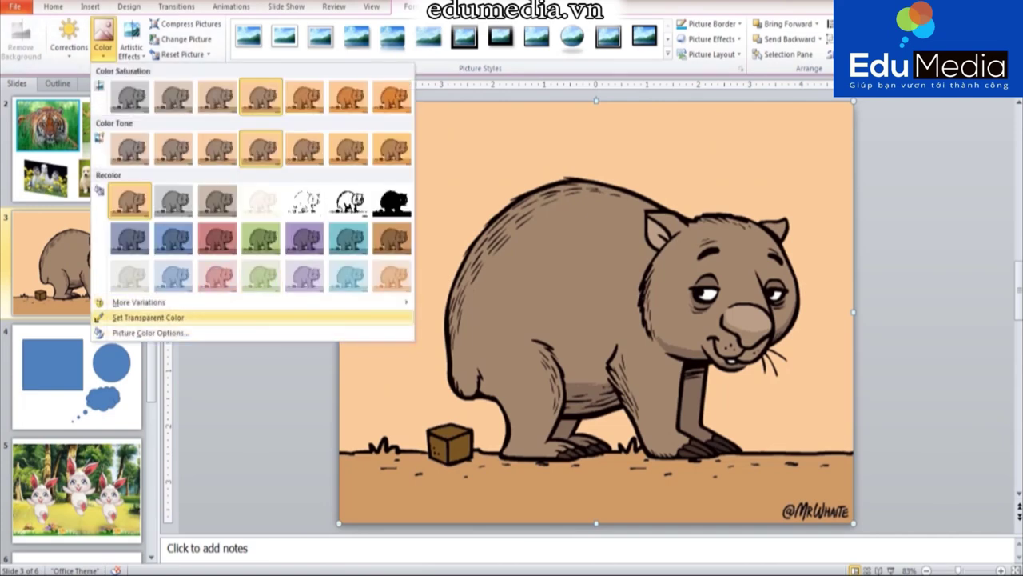
{"action": "left_click", "coordinate": [136, 317]}
{"action": "left_click", "coordinate": [399, 199]}
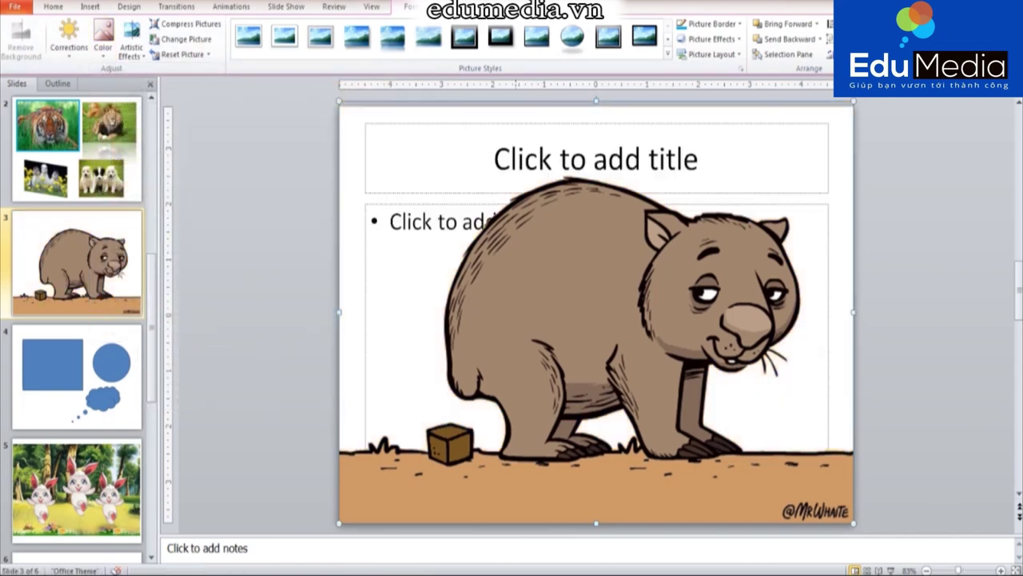
{"action": "key", "text": "ctrl+z"}
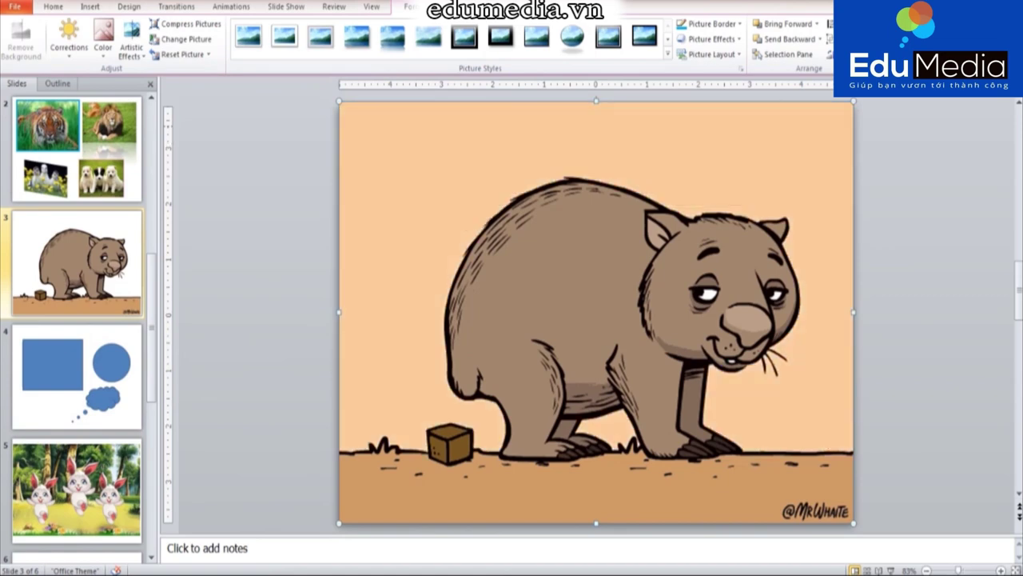
{"action": "left_click", "coordinate": [102, 40]}
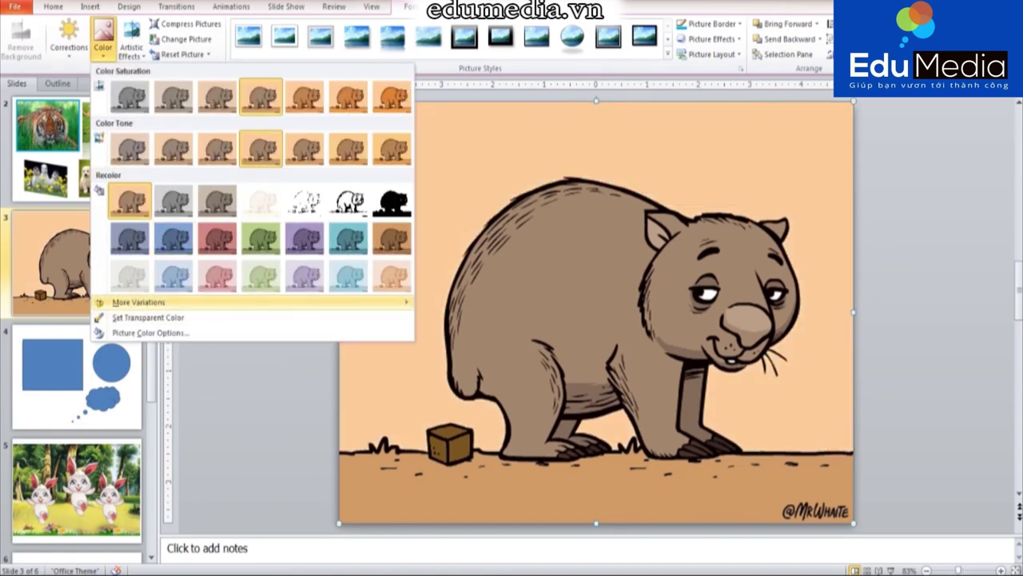
{"action": "left_click", "coordinate": [147, 317]}
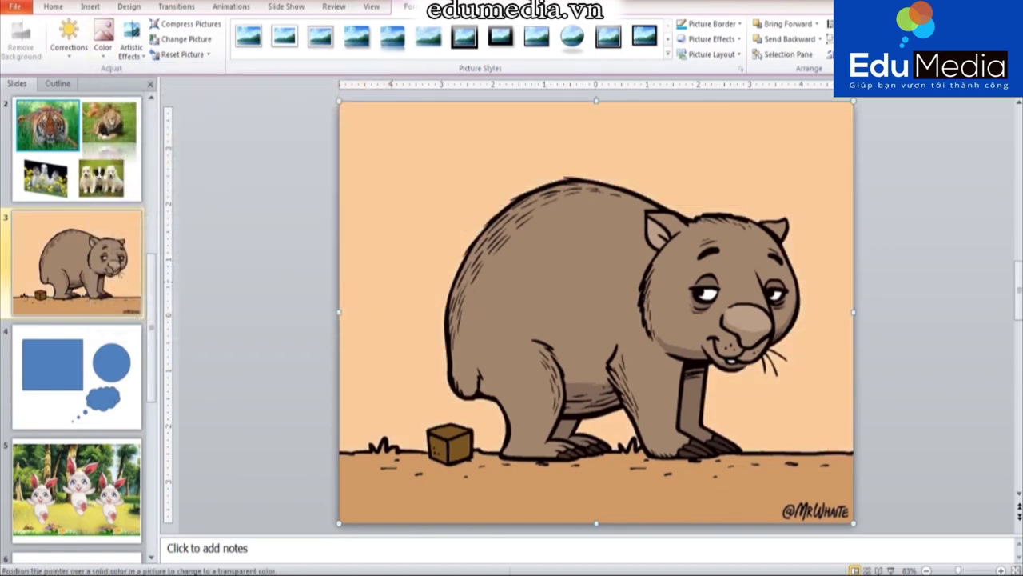
{"action": "left_click", "coordinate": [103, 40]}
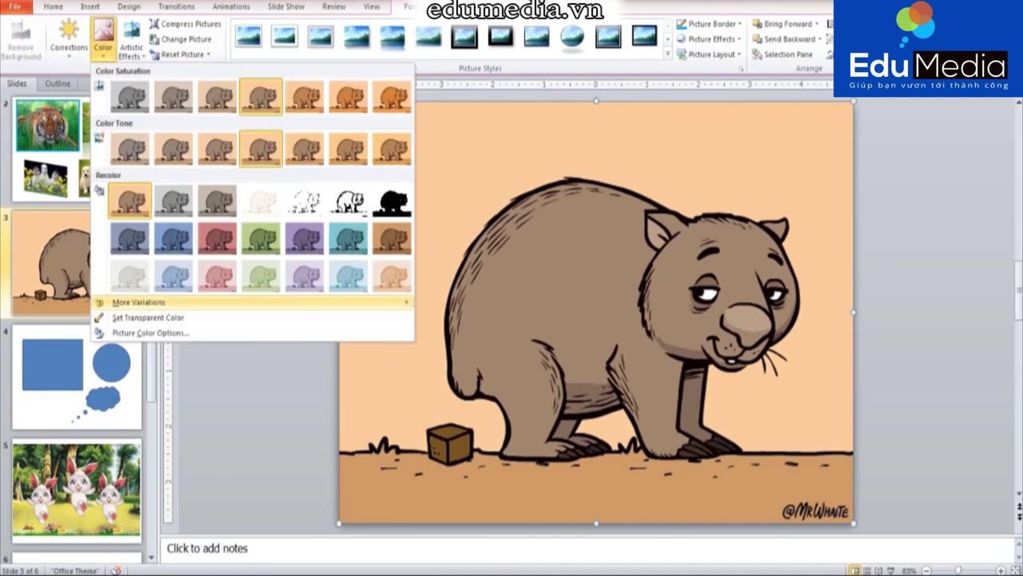
{"action": "left_click", "coordinate": [148, 317]}
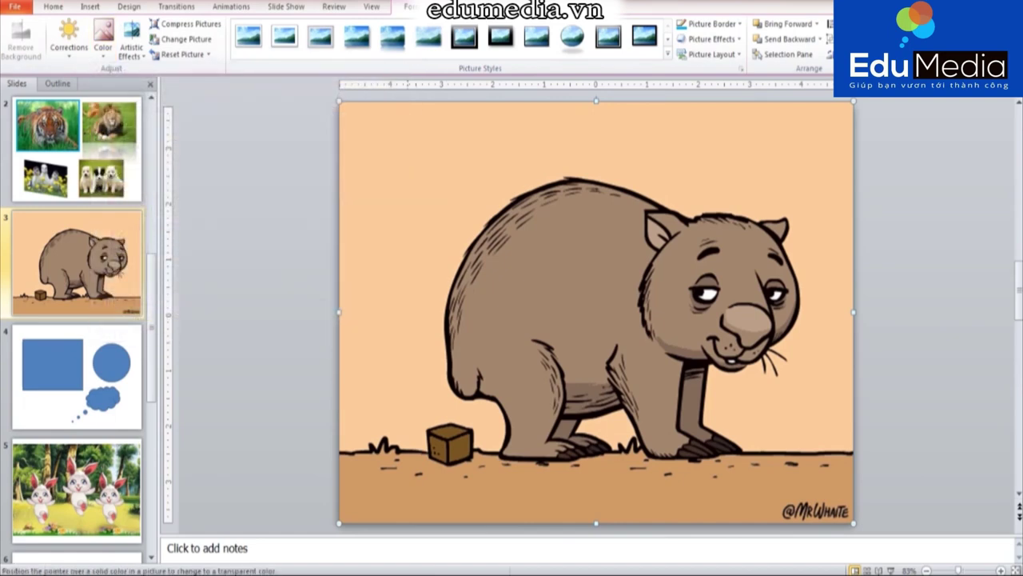
{"action": "left_click", "coordinate": [440, 240]}
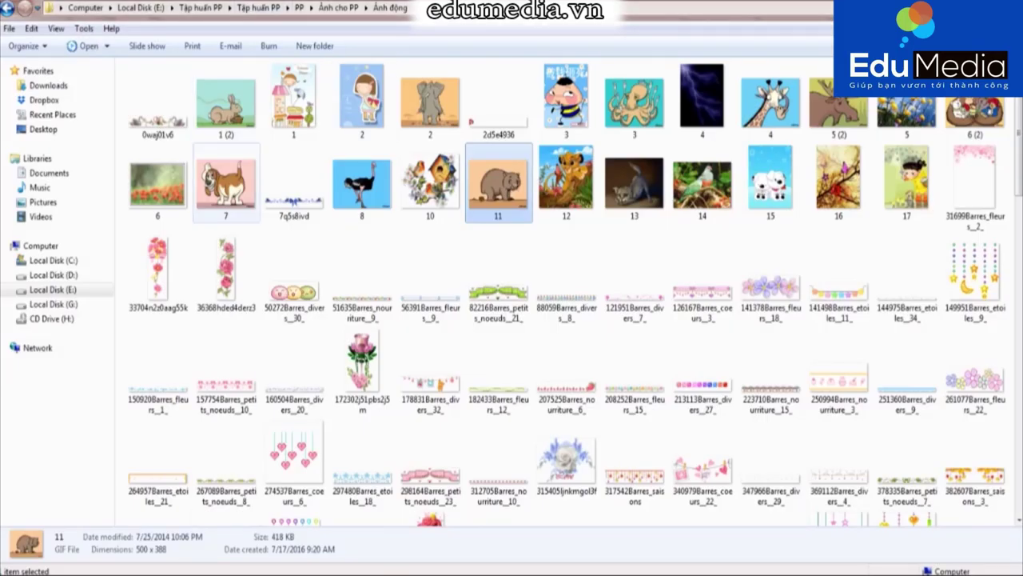
Step: Place the rainy red-tulip image 6 on slide 3 and enlarge it to cover the slide
{"action": "left_click", "coordinate": [158, 182]}
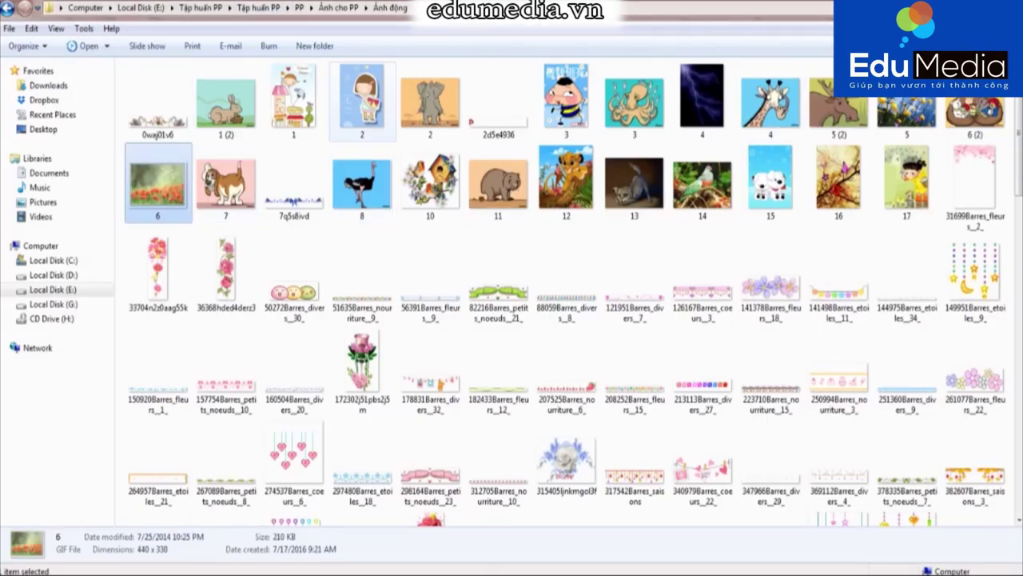
{"action": "mouse_move", "coordinate": [158, 182]}
{"action": "left_mouse_down"}
{"action": "mouse_move", "coordinate": [387, 213]}
{"action": "mouse_move", "coordinate": [448, 193]}
{"action": "left_mouse_up"}
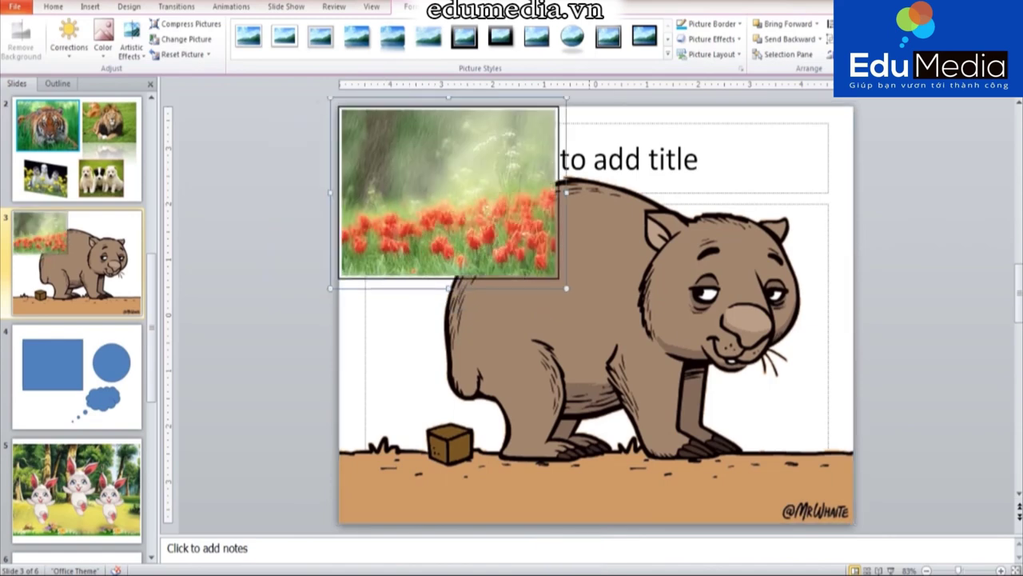
{"action": "left_click_drag", "start_coordinate": [565, 288], "coordinate": [849, 508]}
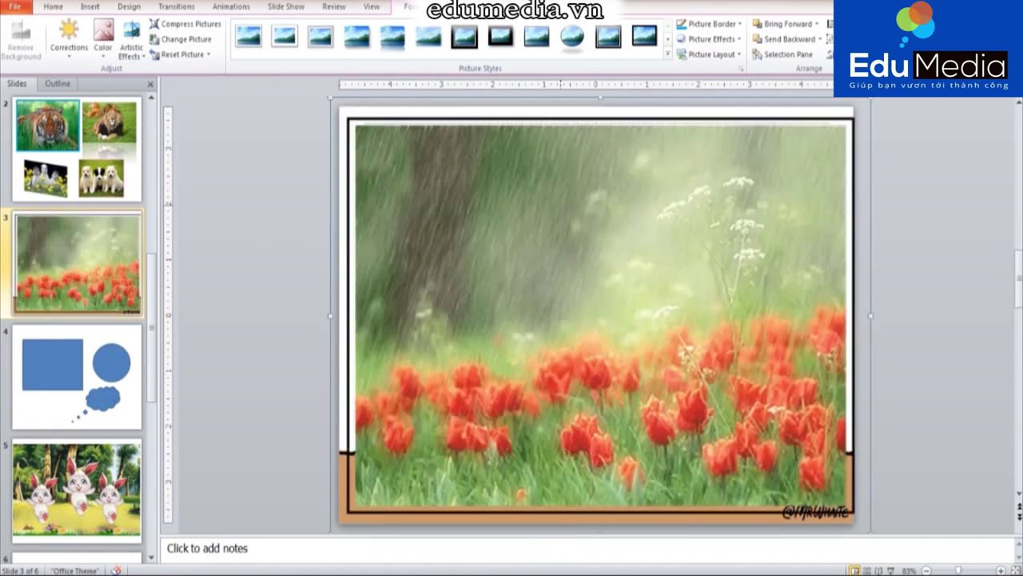
{"action": "left_click_drag", "start_coordinate": [596, 312], "coordinate": [591, 301]}
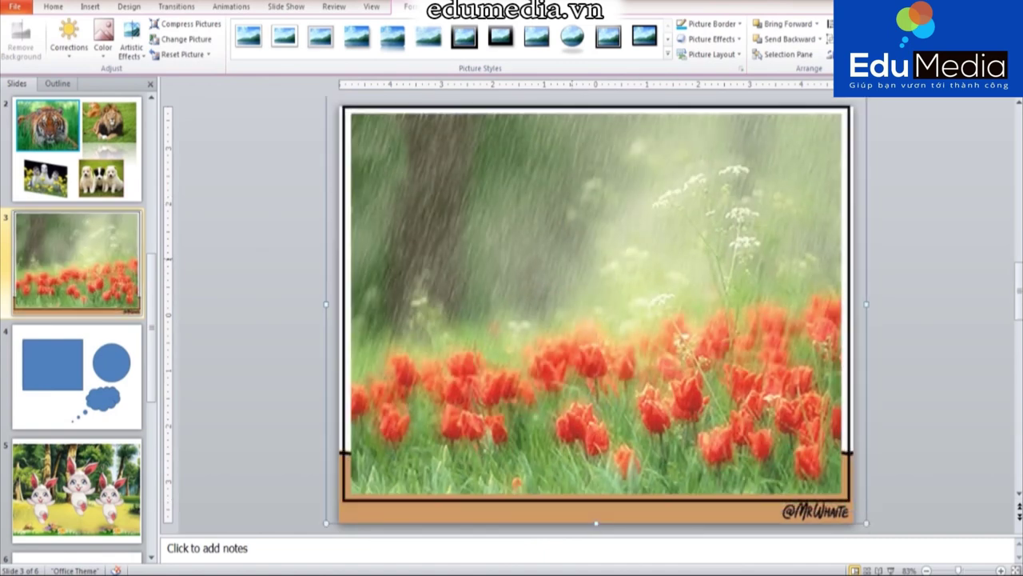
Step: Send the tulip picture to the back behind the wombat and start the slide show from this slide
{"action": "right_click", "coordinate": [574, 258]}
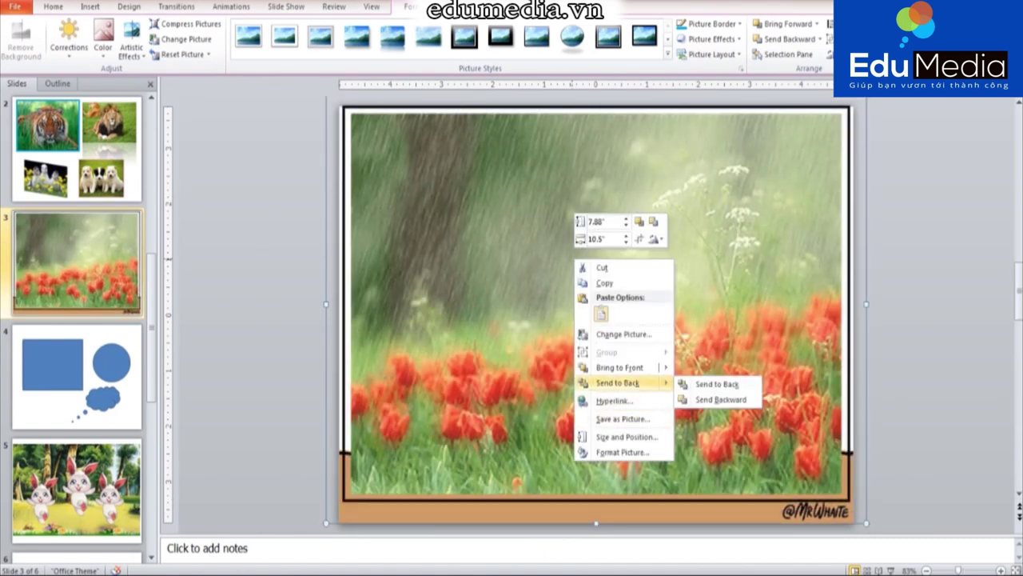
{"action": "left_click", "coordinate": [617, 383]}
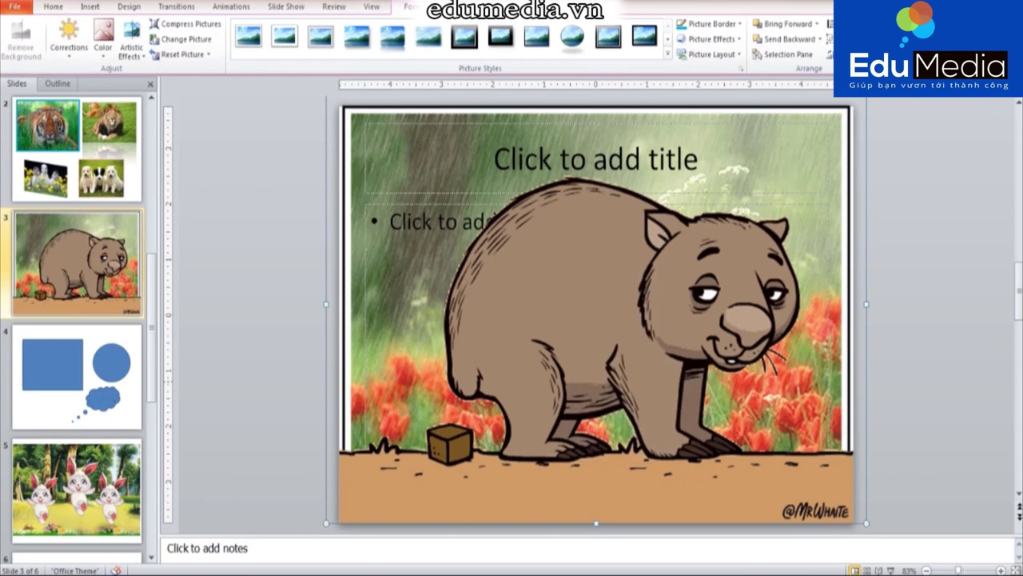
{"action": "left_click", "coordinate": [890, 570]}
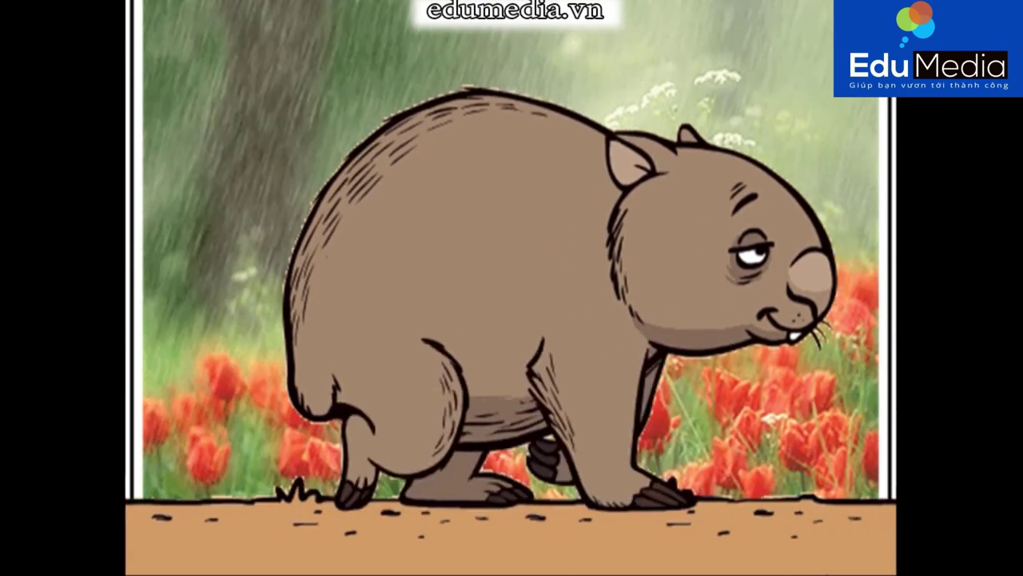
Step: Exit the wombat slide show and go to the blank slide 4
{"action": "key", "text": "Escape"}
{"action": "left_click", "coordinate": [80, 383]}
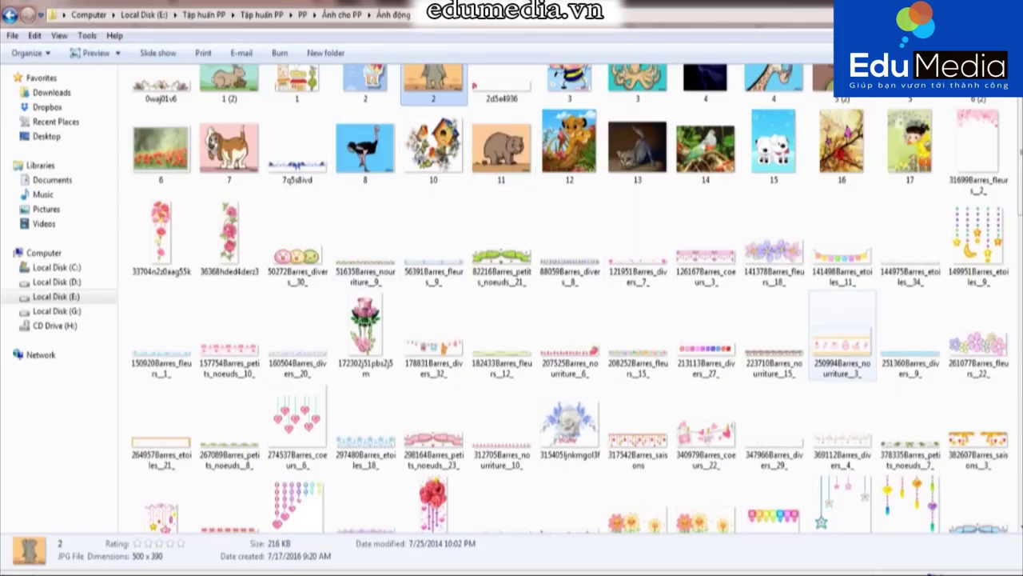
Step: Go back up through Ảnh cho PP to the PP folder and open Bài tập
{"action": "scroll", "coordinate": [842, 335], "scroll_direction": "up", "scroll_amount": 1}
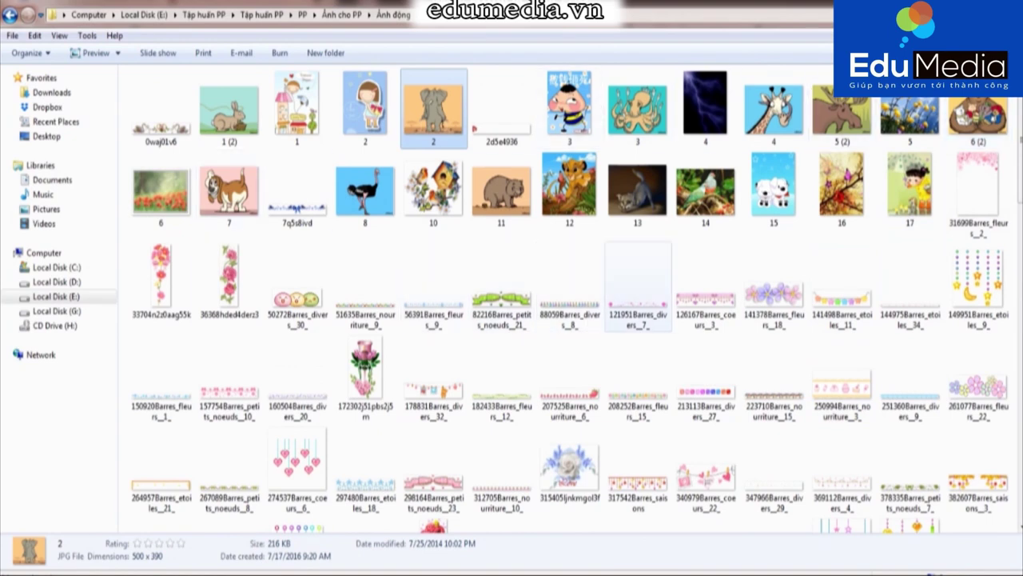
{"action": "scroll", "coordinate": [638, 300], "scroll_direction": "down", "scroll_amount": 5}
{"action": "scroll", "coordinate": [638, 300], "scroll_direction": "down", "scroll_amount": 3}
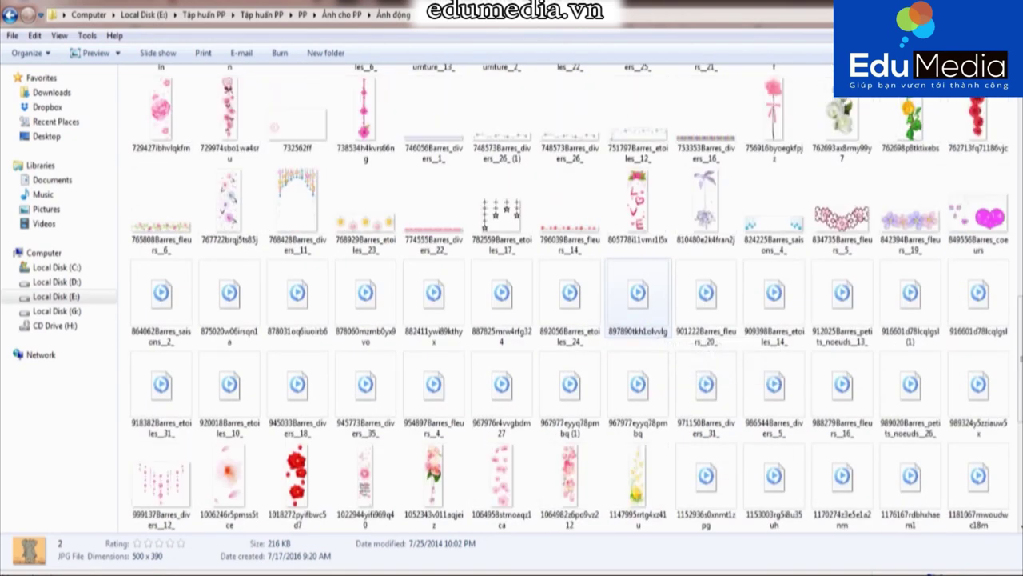
{"action": "scroll", "coordinate": [638, 300], "scroll_direction": "down", "scroll_amount": 3}
{"action": "scroll", "coordinate": [638, 300], "scroll_direction": "up", "scroll_amount": 10}
{"action": "key", "text": "BackSpace"}
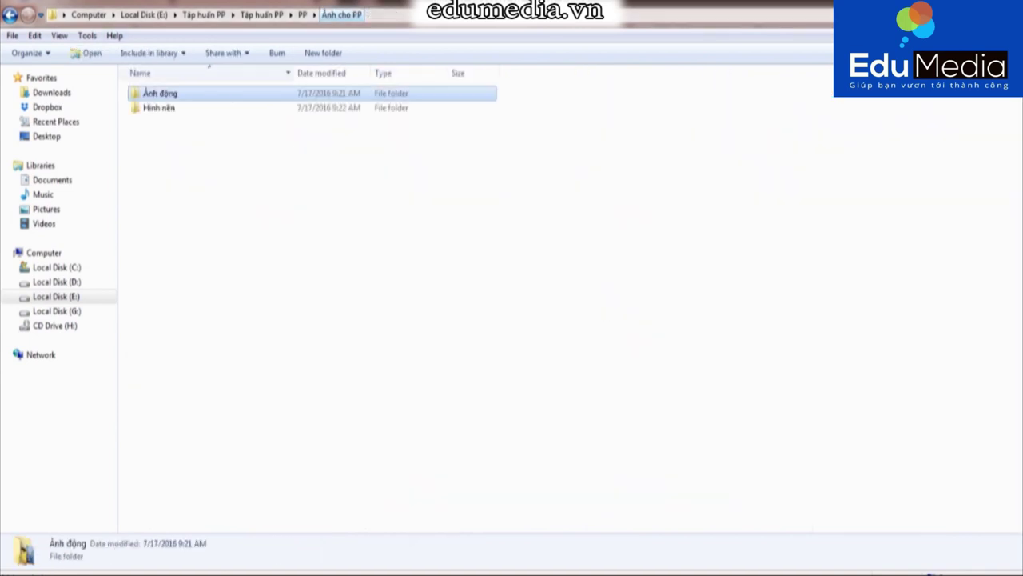
{"action": "key", "text": "Down"}
{"action": "key", "text": "BackSpace"}
{"action": "key", "text": "Down"}
{"action": "key", "text": "Return"}
Step: Open the Ảnh bài tập folder and select the duckling image 9
{"action": "key", "text": "Down"}
{"action": "key", "text": "Return"}
{"action": "key", "text": "Right"}
{"action": "key", "text": "Right"}
{"action": "key", "text": "Right"}
{"action": "key", "text": "Right"}
{"action": "key", "text": "Right"}
{"action": "key", "text": "Right"}
{"action": "key", "text": "Right"}
{"action": "key", "text": "Left"}
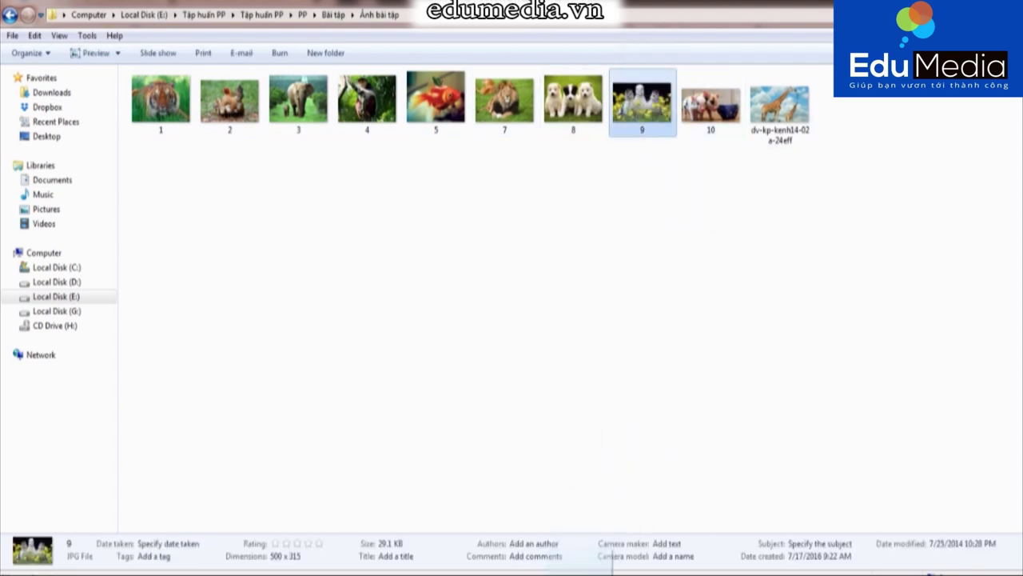
Step: Drop the duckling image 9 onto slide 4 and enlarge it toward the lower right
{"action": "left_click_drag", "start_coordinate": [642, 103], "coordinate": [493, 293]}
{"action": "left_click_drag", "start_coordinate": [627, 385], "coordinate": [769, 491]}
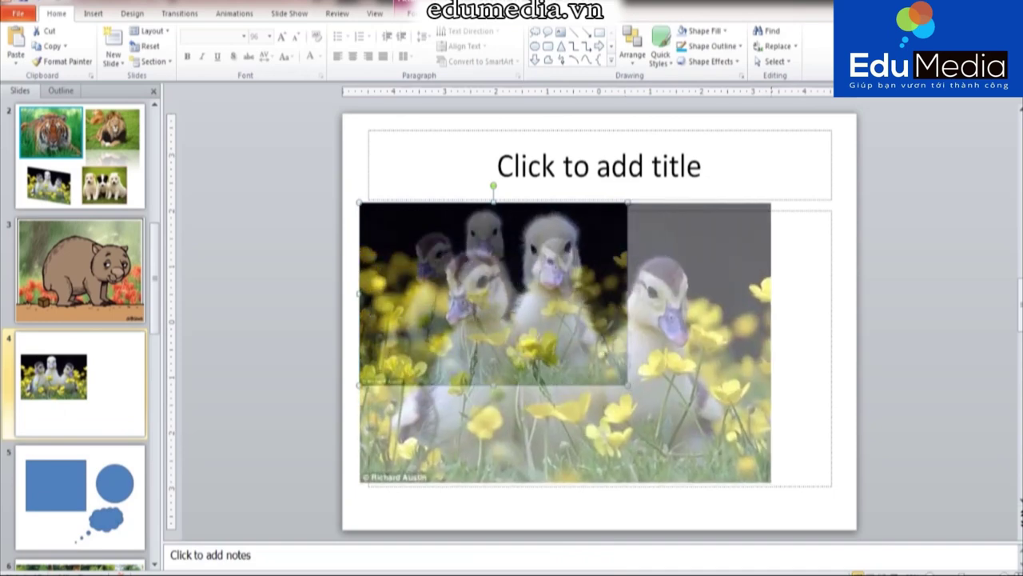
{"action": "left_click_drag", "start_coordinate": [560, 344], "coordinate": [542, 255]}
{"action": "left_click_drag", "start_coordinate": [757, 395], "coordinate": [853, 460]}
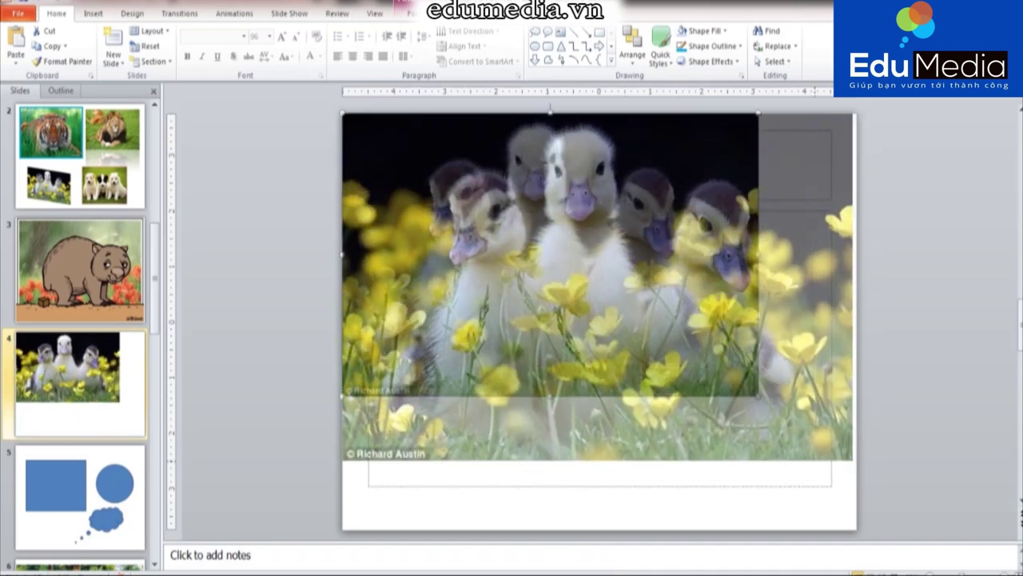
Step: Undo the last resize, then stretch the ducklings photo top and bottom to fill the slide
{"action": "left_click_drag", "start_coordinate": [853, 460], "coordinate": [852, 459]}
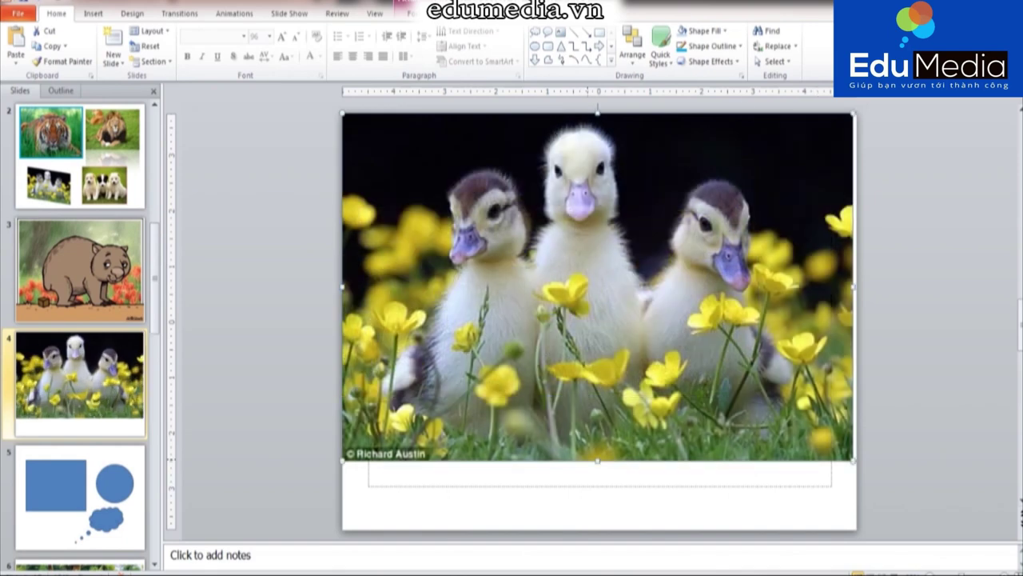
{"action": "key", "text": "ctrl+z"}
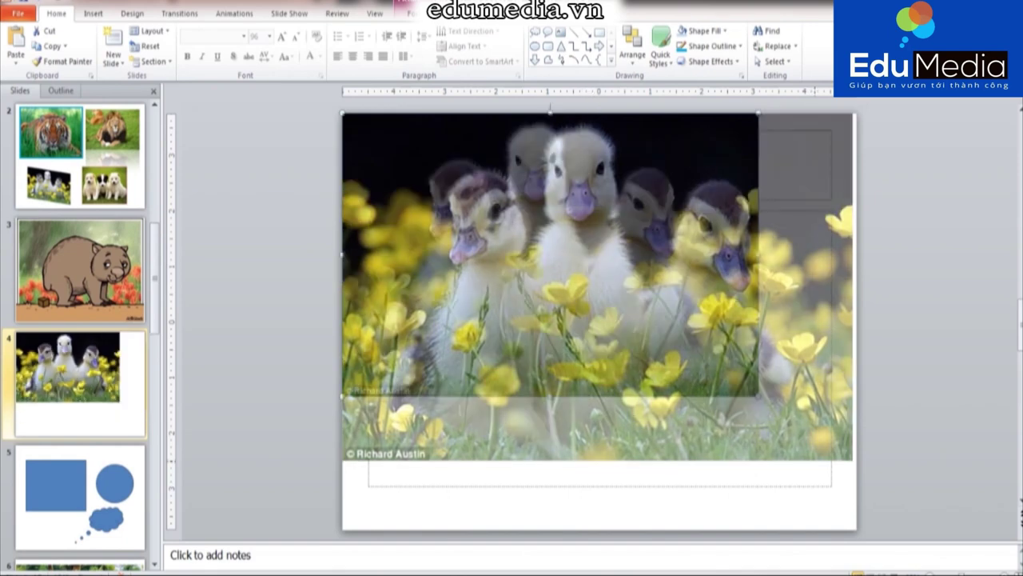
{"action": "left_click_drag", "start_coordinate": [853, 459], "coordinate": [853, 459]}
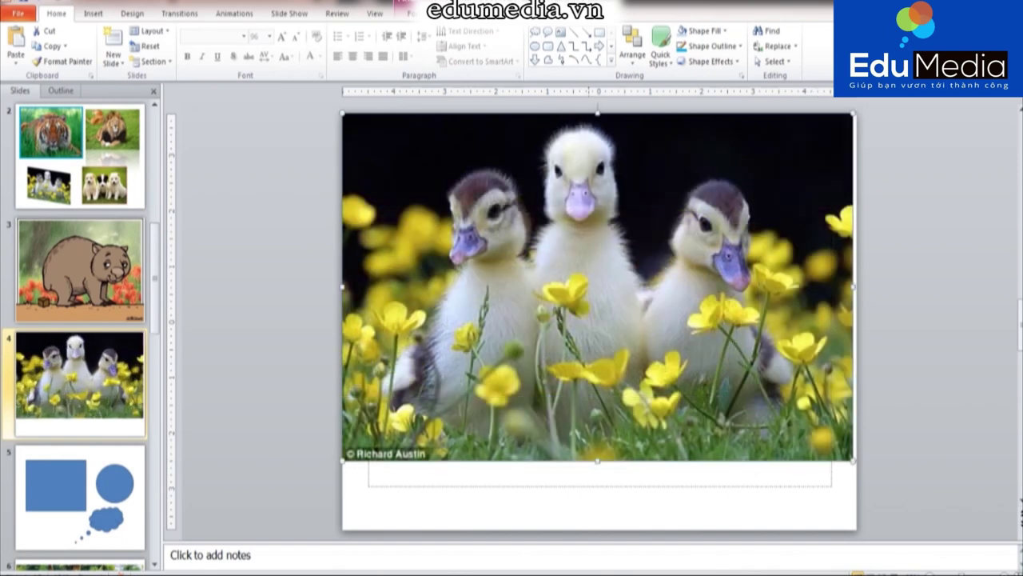
{"action": "left_click_drag", "start_coordinate": [597, 459], "coordinate": [597, 529]}
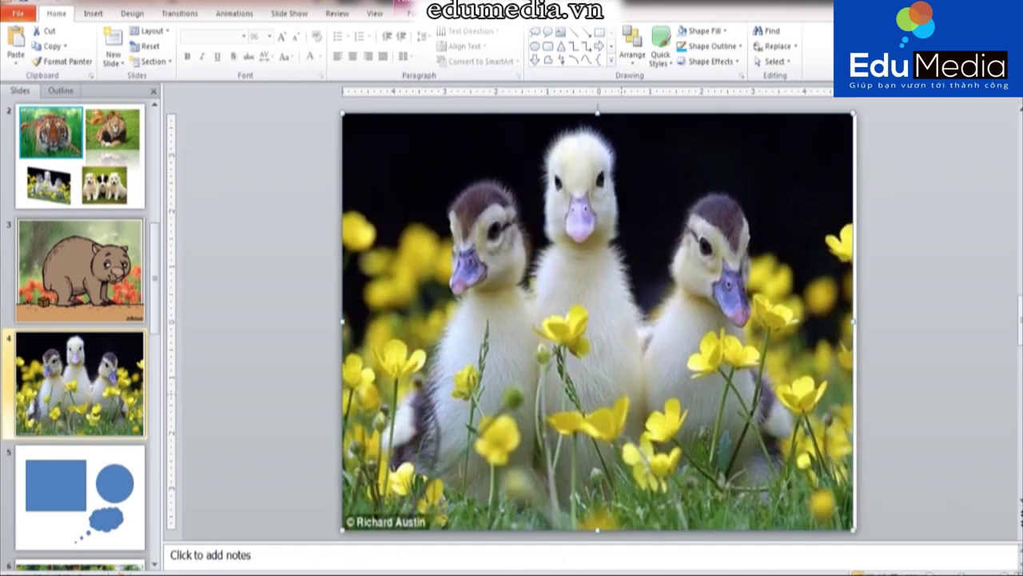
{"action": "left_click_drag", "start_coordinate": [597, 114], "coordinate": [597, 124]}
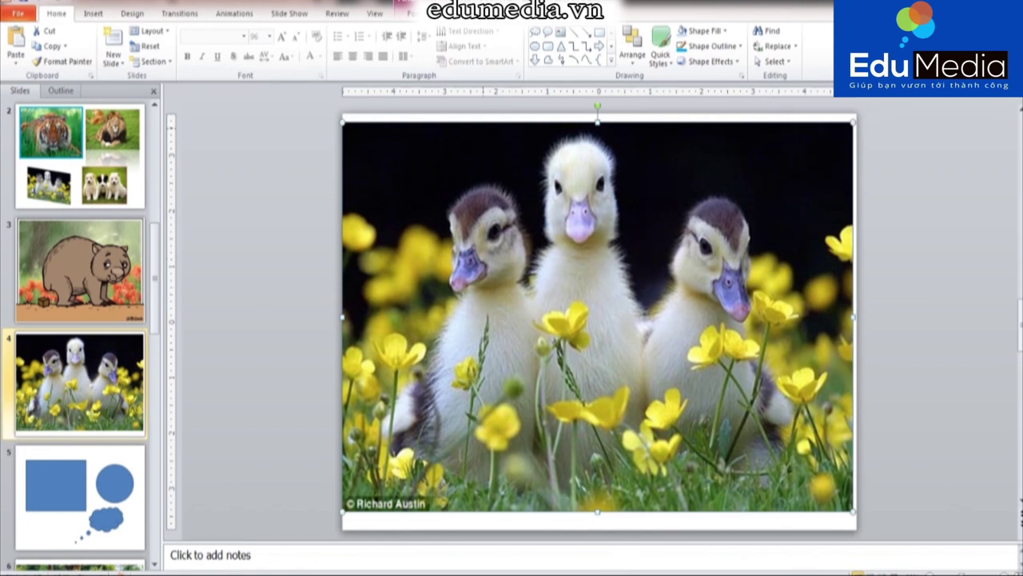
Step: Crop the ducklings photo's left, top and bottom edges to leave only the right-hand duckling
{"action": "left_click", "coordinate": [411, 13]}
{"action": "left_click", "coordinate": [964, 48]}
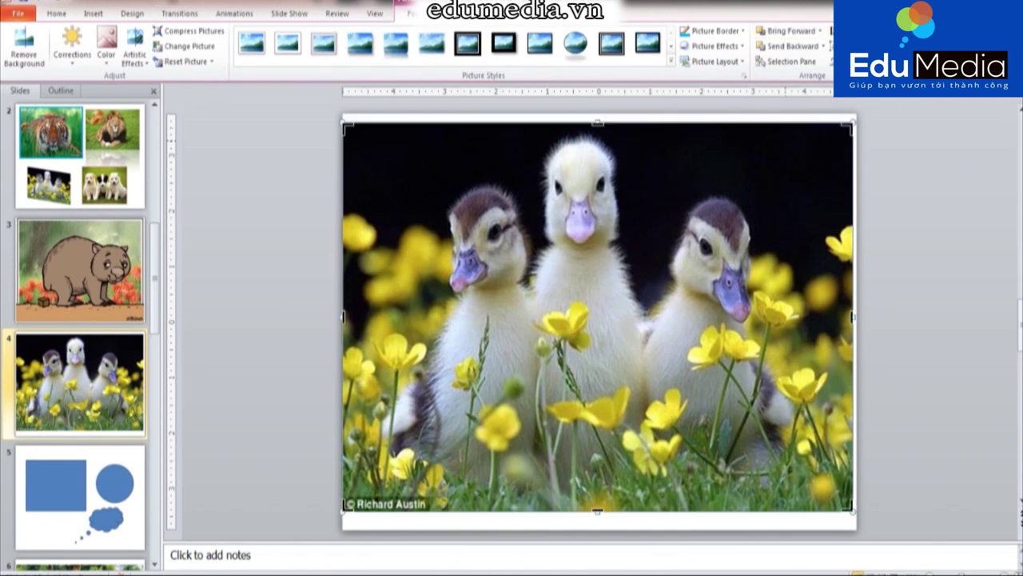
{"action": "left_click_drag", "start_coordinate": [345, 316], "coordinate": [635, 317]}
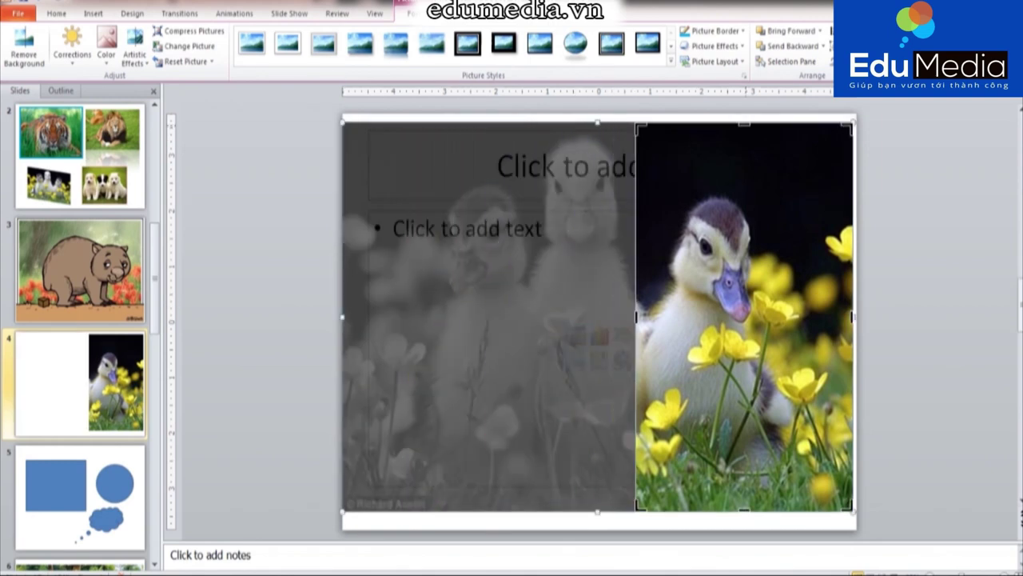
{"action": "left_click_drag", "start_coordinate": [744, 122], "coordinate": [743, 174]}
{"action": "left_click_drag", "start_coordinate": [743, 510], "coordinate": [744, 379]}
{"action": "left_click", "coordinate": [935, 320]}
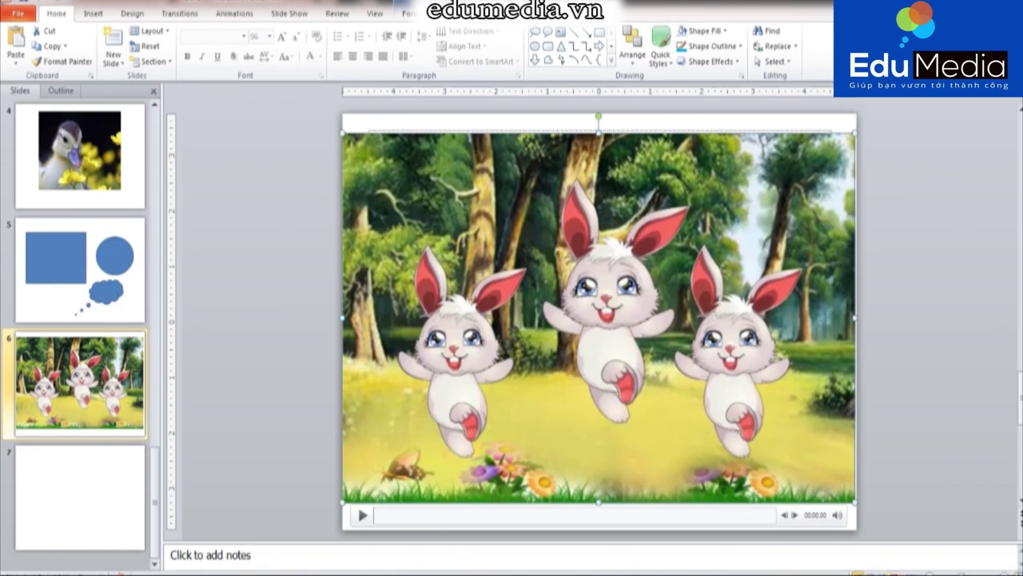
Step: Trim the rabbit video to start at 00:21.040 and end at 00:30.400
{"action": "left_click", "coordinate": [449, 12]}
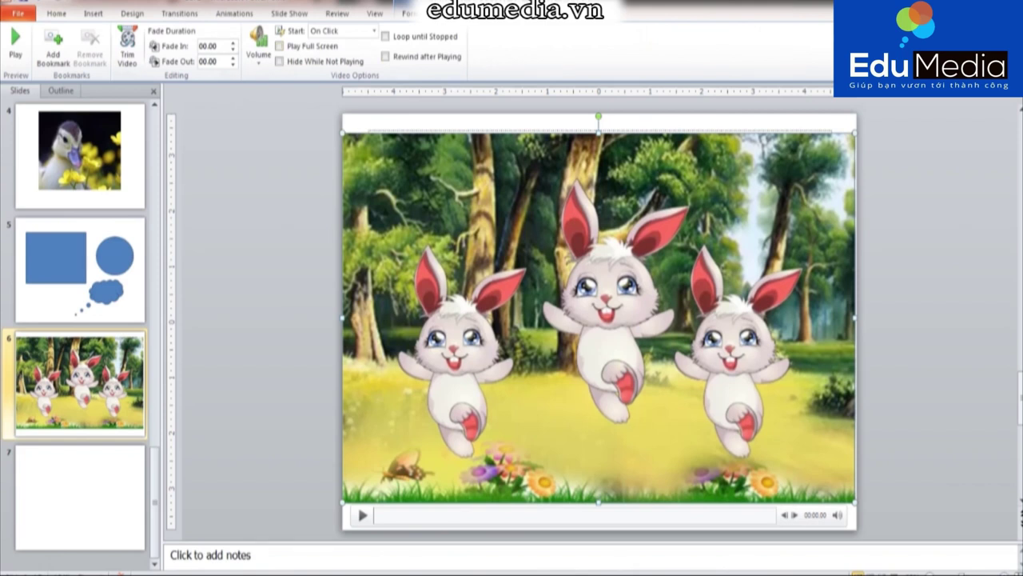
{"action": "left_click", "coordinate": [127, 48]}
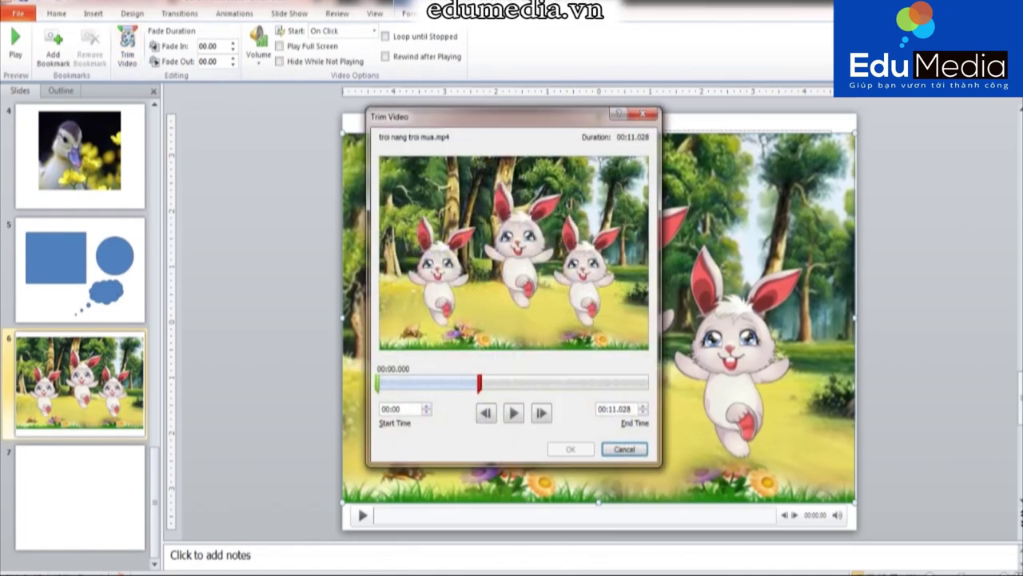
{"action": "left_click_drag", "start_coordinate": [479, 384], "coordinate": [650, 384]}
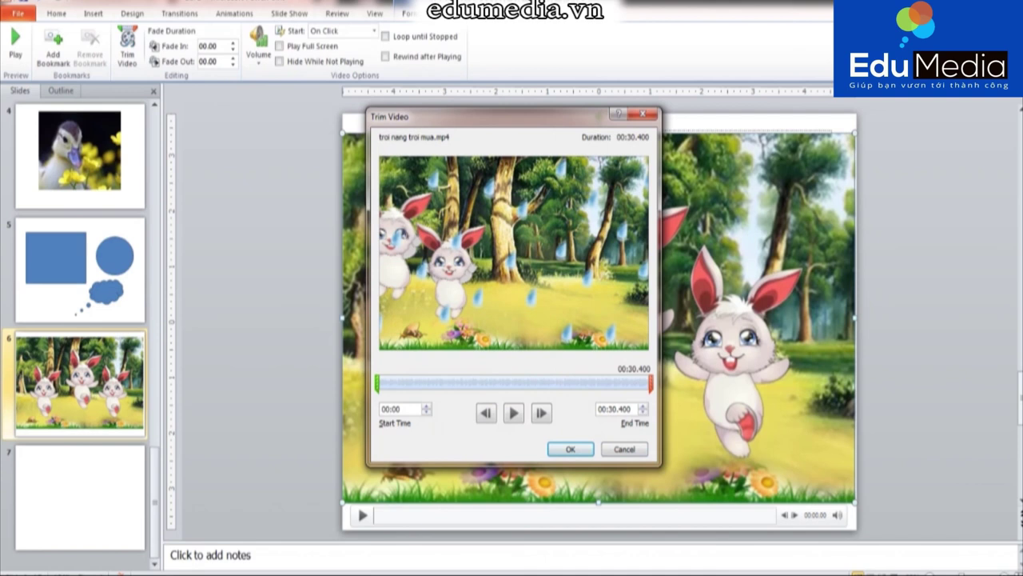
{"action": "left_click_drag", "start_coordinate": [650, 384], "coordinate": [377, 384]}
{"action": "left_click_drag", "start_coordinate": [377, 383], "coordinate": [564, 384]}
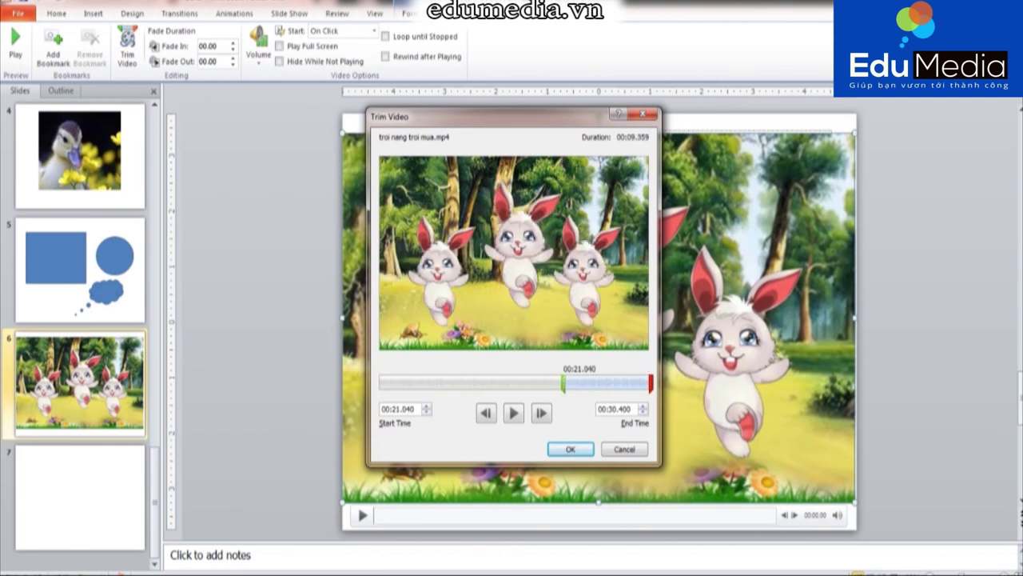
{"action": "left_click", "coordinate": [570, 449]}
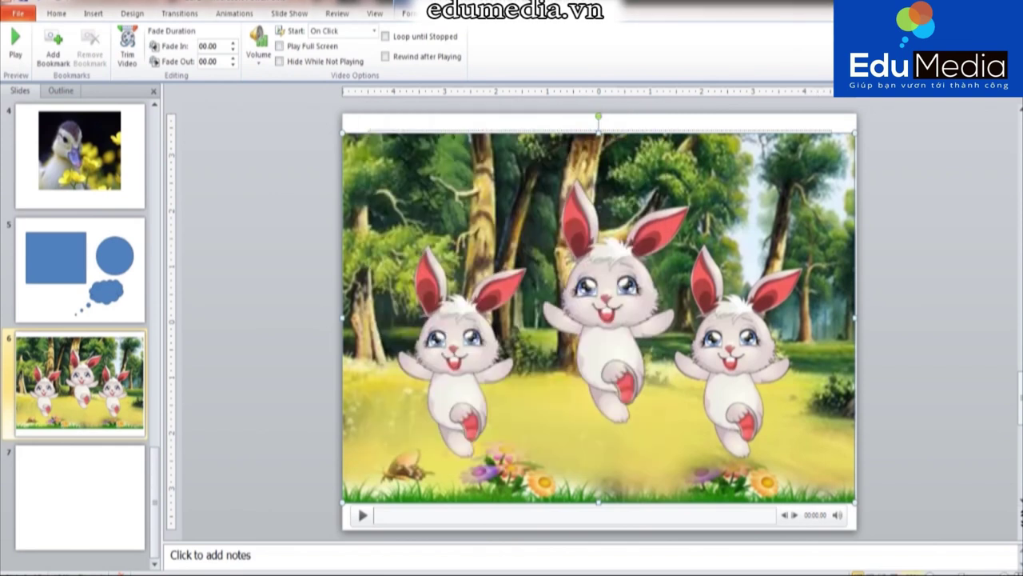
Step: Preview the rabbit slide as a slide show, then return to editing
{"action": "key", "text": "shift+F5"}
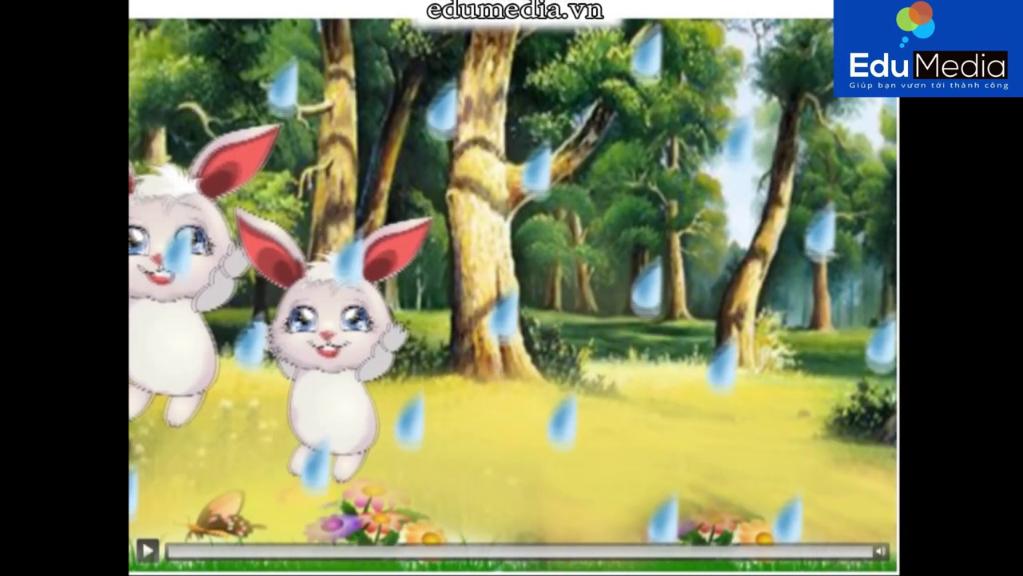
{"action": "key", "text": "Escape"}
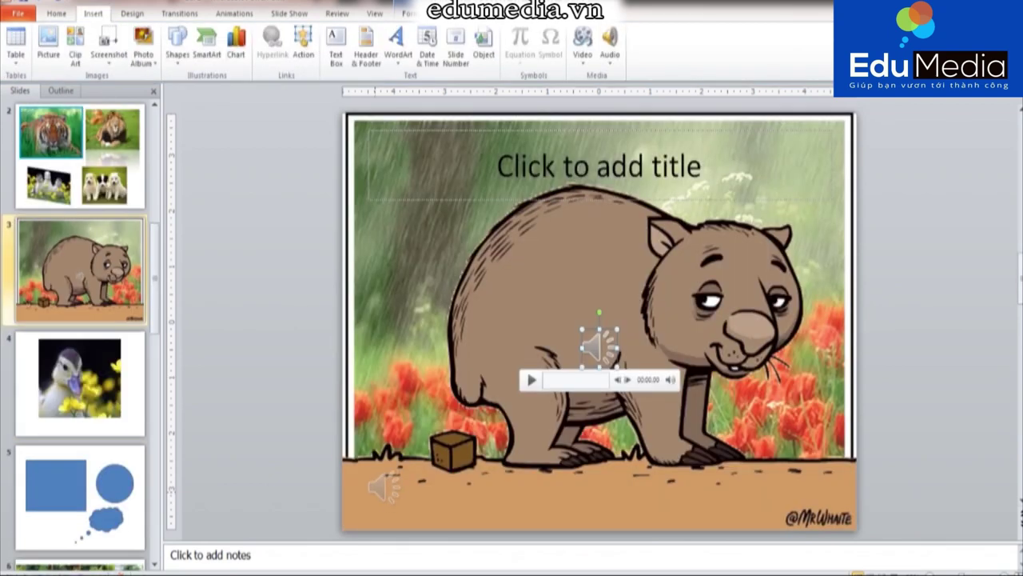
Step: Select the sound icon, trim the song to 00:30.758–01:01.042, and preview the wombat slide
{"action": "left_click_drag", "start_coordinate": [380, 491], "coordinate": [391, 478]}
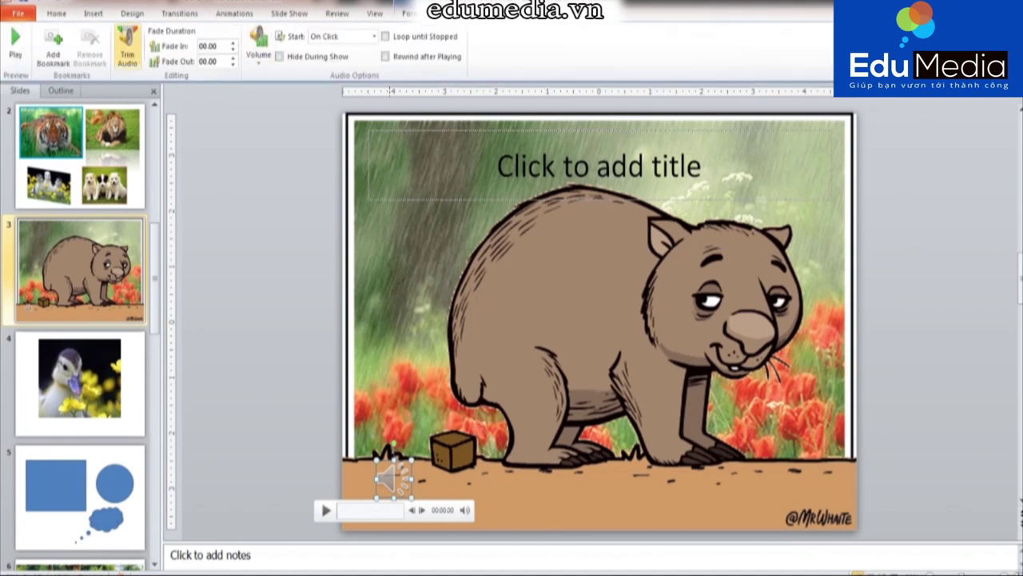
{"action": "left_click", "coordinate": [127, 47]}
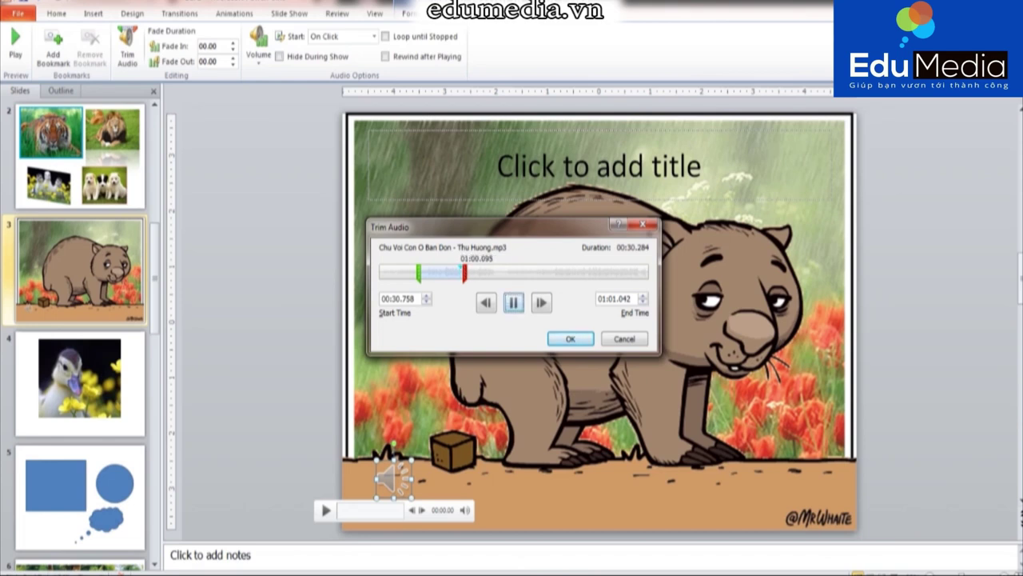
{"action": "left_click", "coordinate": [570, 338]}
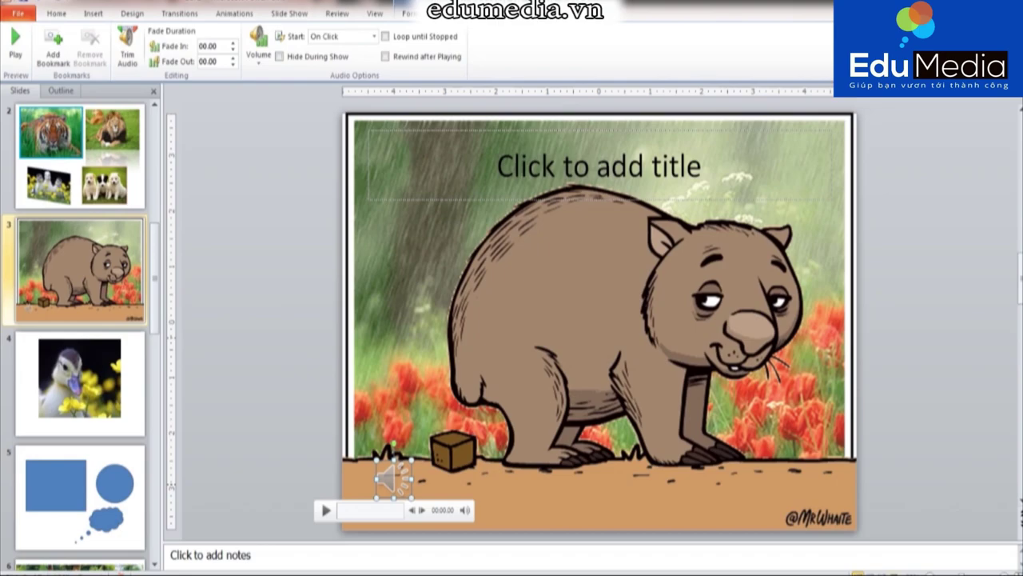
{"action": "key", "text": "shift+F5"}
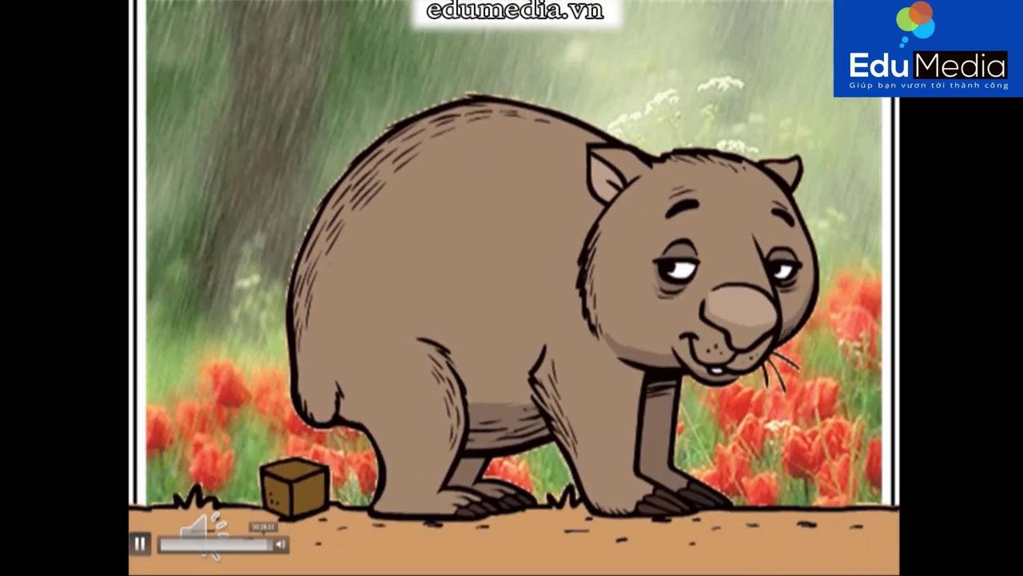
{"action": "key", "text": "Escape"}
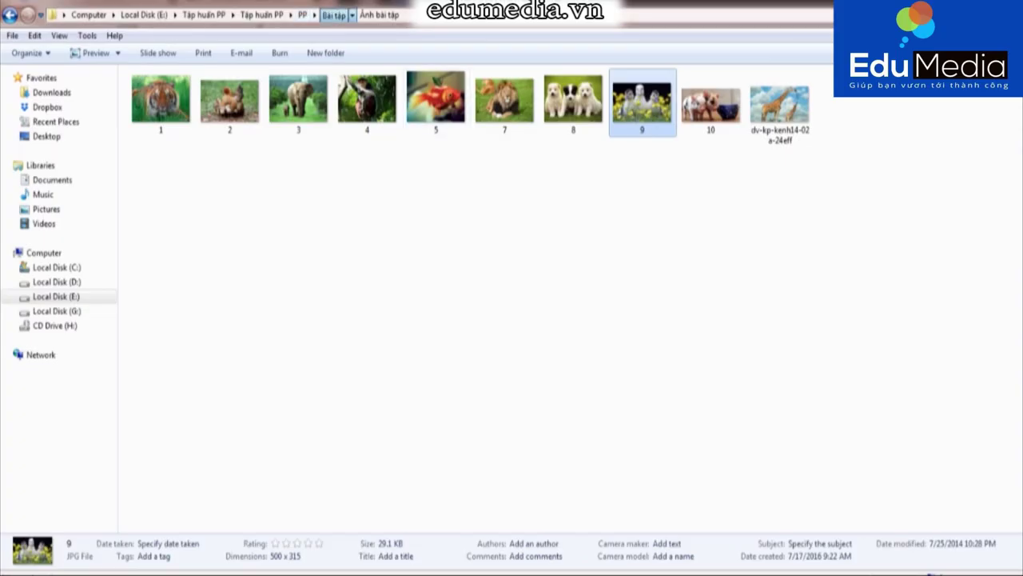
Step: Go to the Ảnh động folder and drop the elephant cartoon onto the wombat slide
{"action": "left_click", "coordinate": [333, 14]}
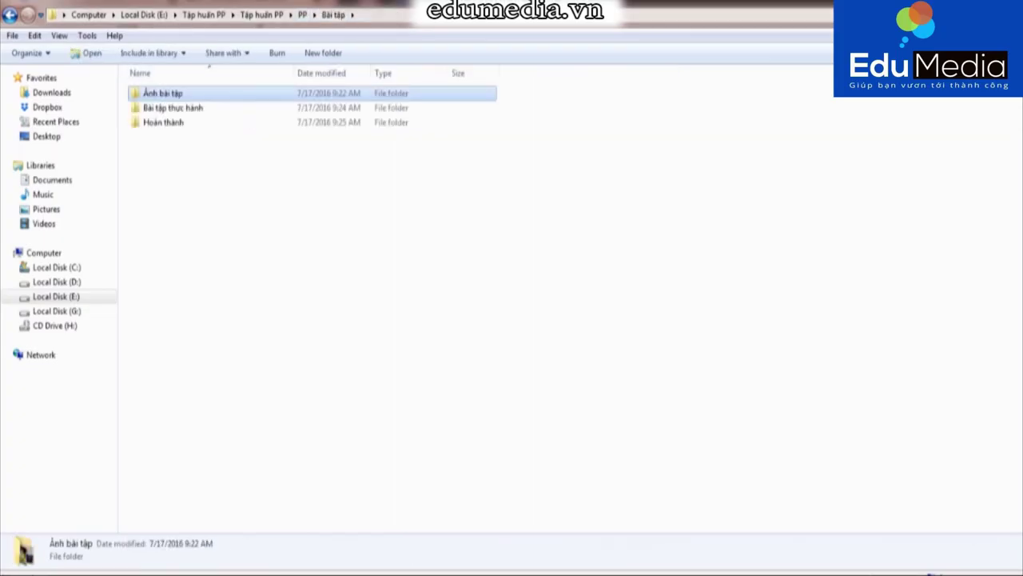
{"action": "left_click", "coordinate": [302, 15]}
{"action": "double_click", "coordinate": [163, 93]}
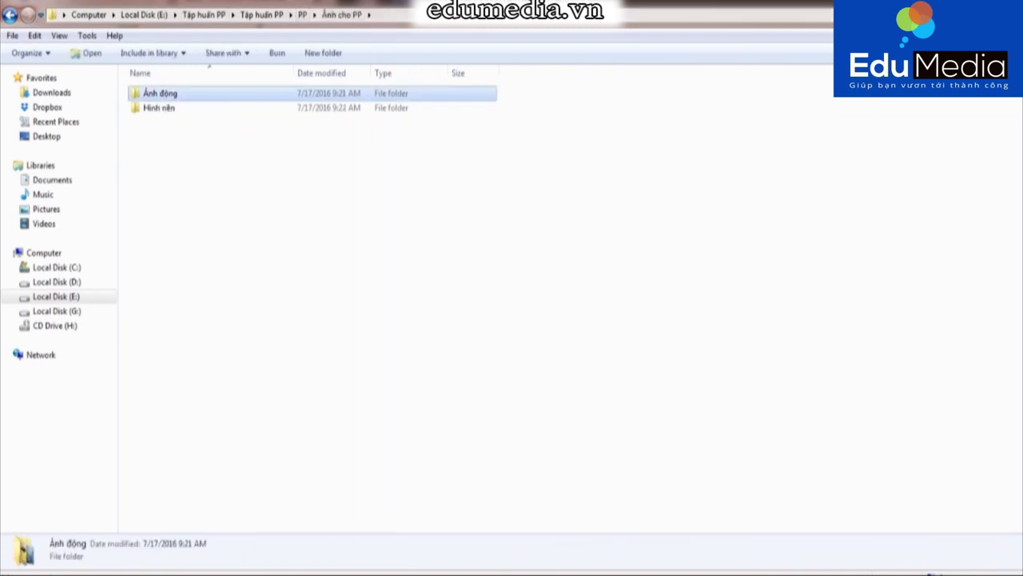
{"action": "double_click", "coordinate": [160, 91]}
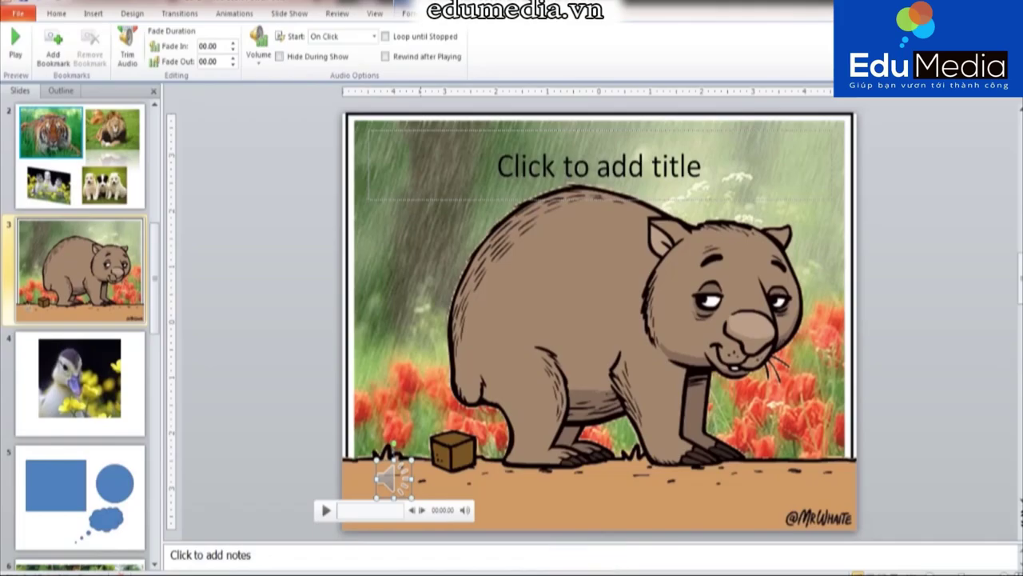
{"action": "mouse_move", "coordinate": [434, 108]}
{"action": "left_mouse_down"}
{"action": "mouse_move", "coordinate": [555, 400]}
{"action": "mouse_move", "coordinate": [592, 397]}
{"action": "left_mouse_up"}
Step: Make the elephant's orange background transparent with Set Transparent Color and play the slide
{"action": "left_click", "coordinate": [412, 13]}
{"action": "left_click", "coordinate": [106, 46]}
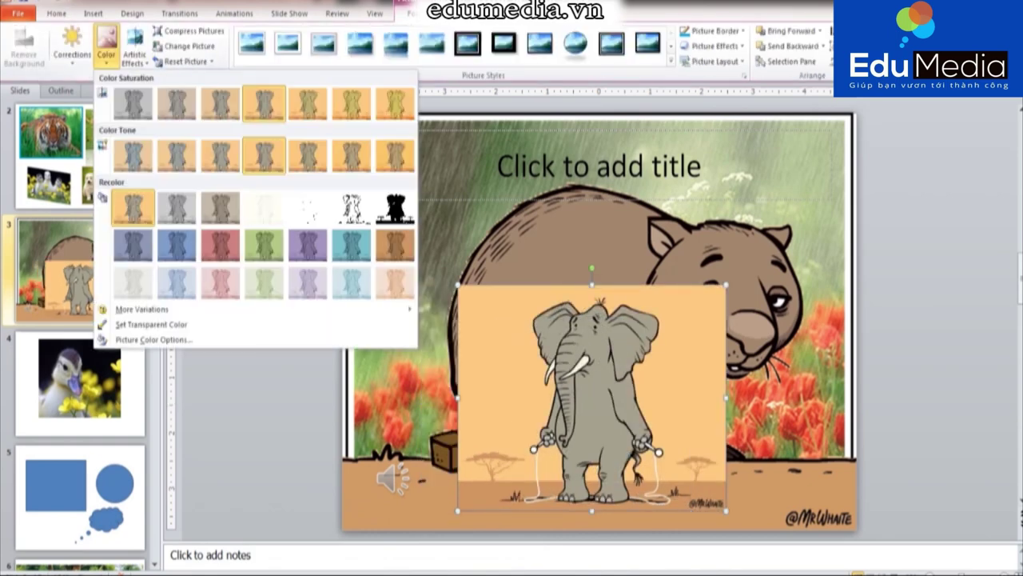
{"action": "left_click", "coordinate": [152, 324]}
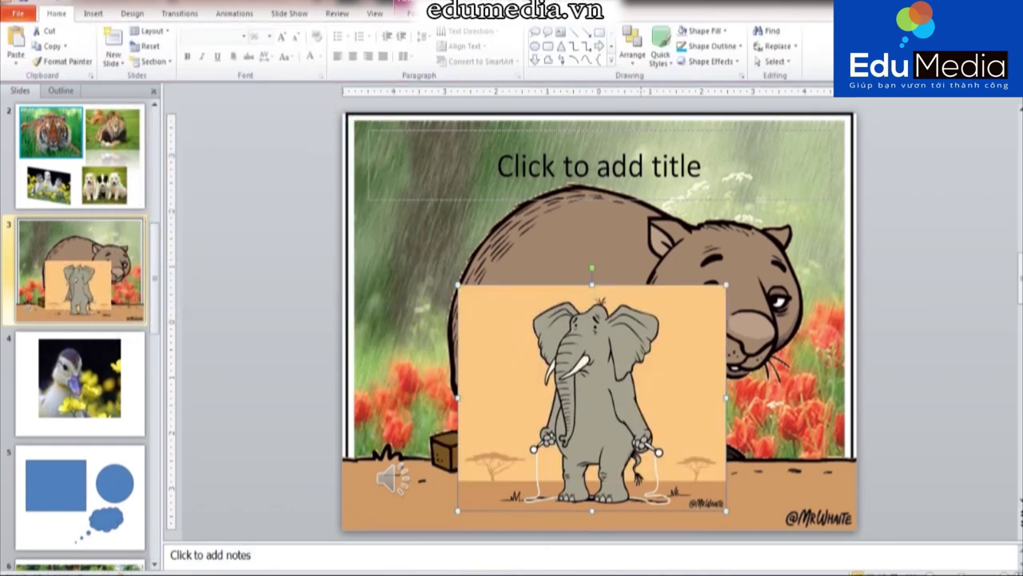
{"action": "left_click", "coordinate": [412, 12]}
{"action": "left_click", "coordinate": [107, 46]}
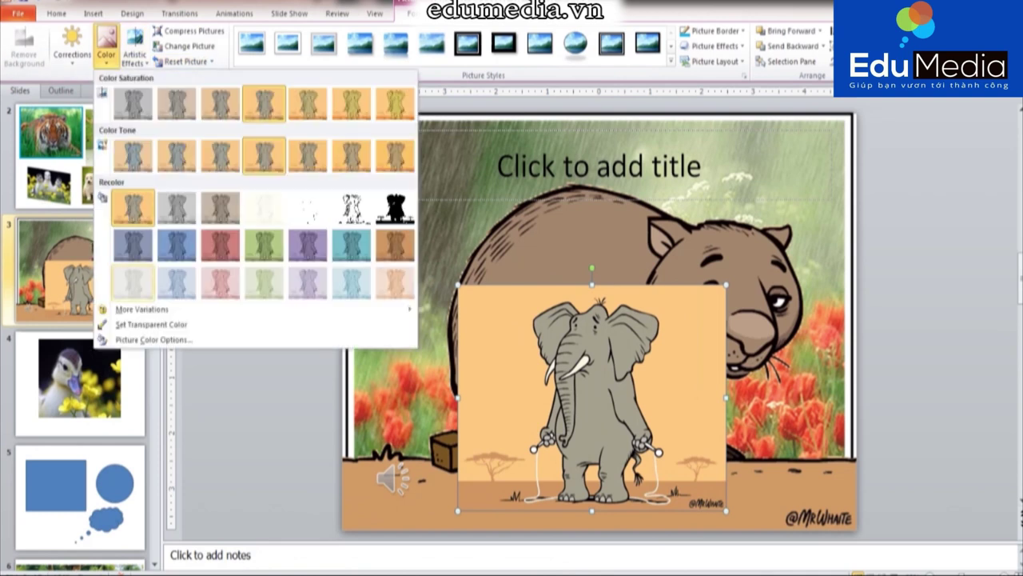
{"action": "left_click", "coordinate": [152, 323]}
{"action": "left_click", "coordinate": [487, 320]}
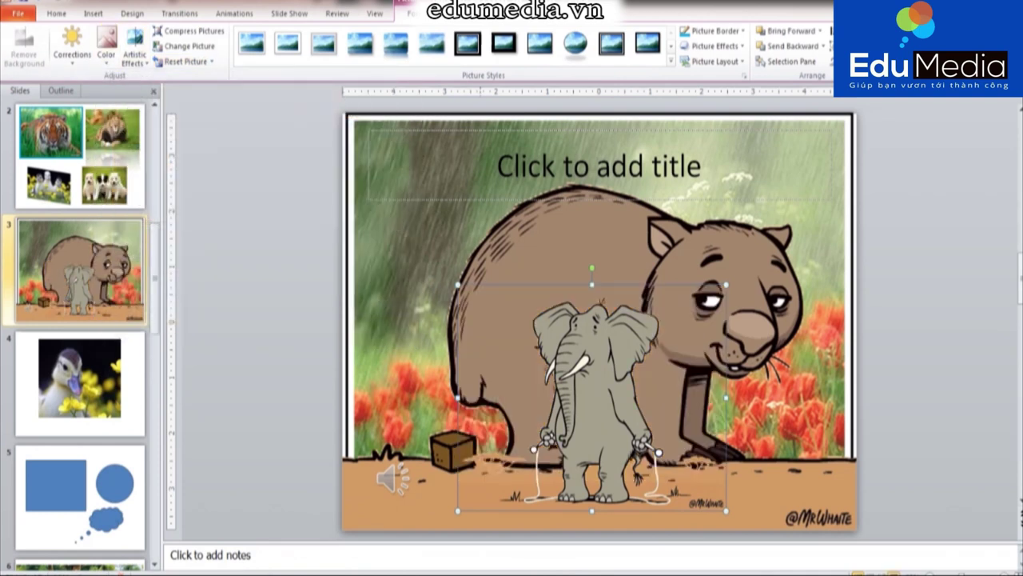
{"action": "key", "text": "shift+F5"}
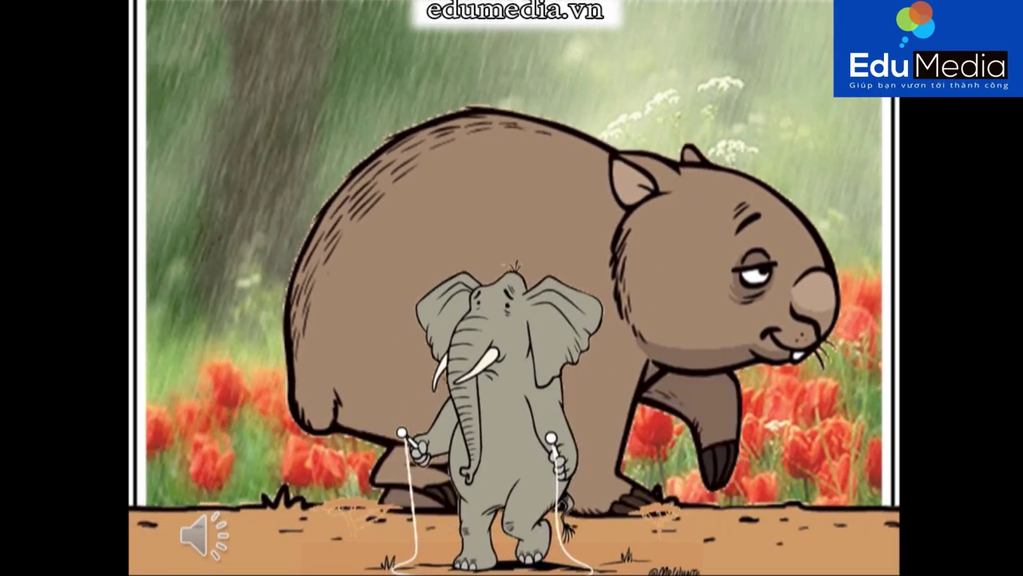